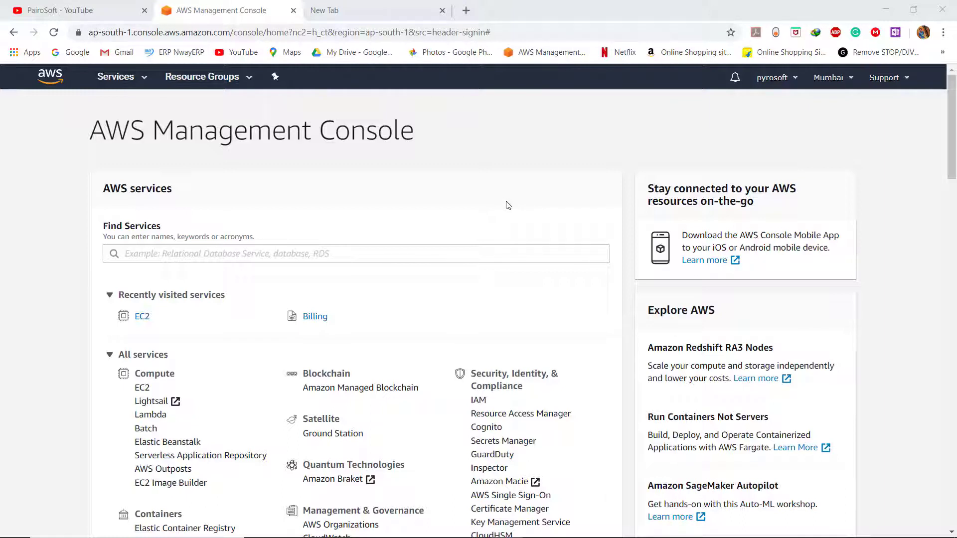
# Open the EC2 service and display its list of instances
pyautogui.click(143, 322)
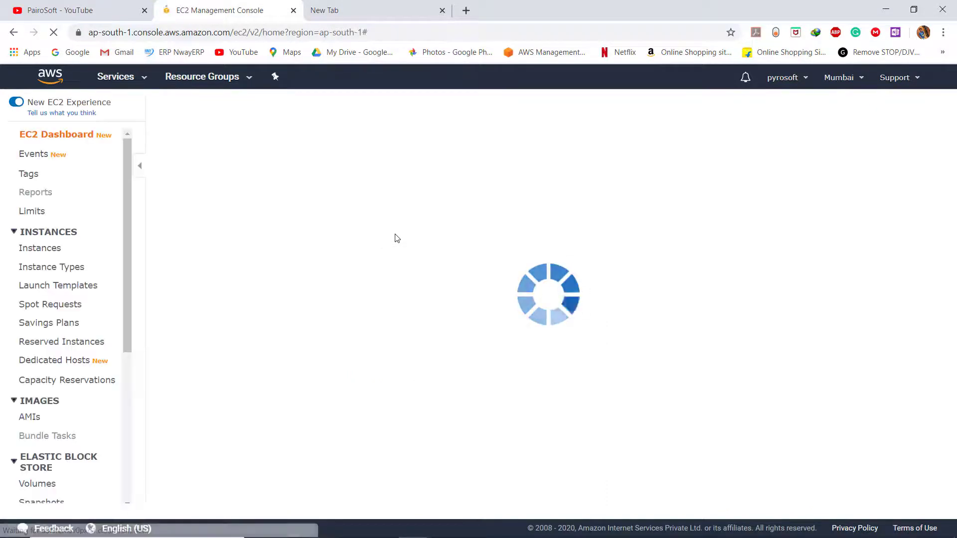
pyautogui.click(41, 248)
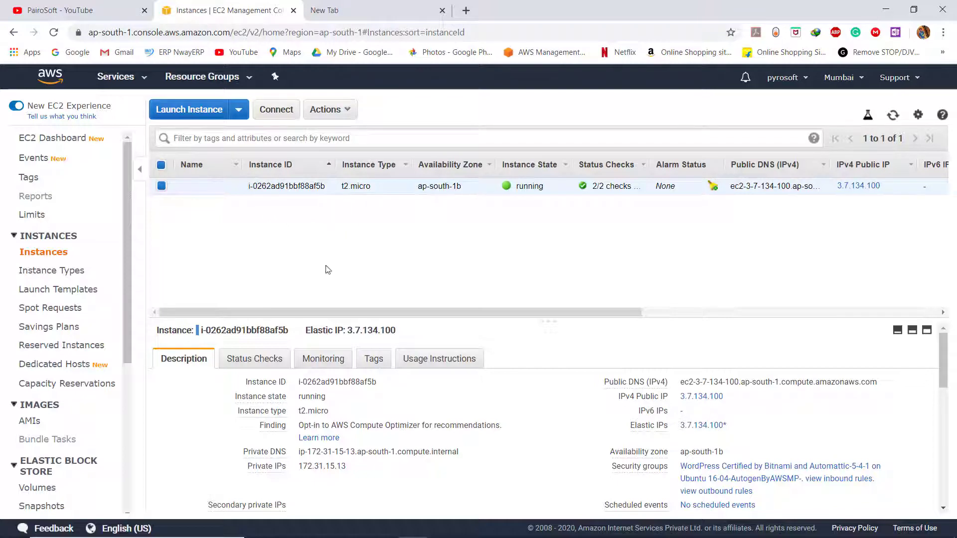
# Look through the uploaded videos on the PairoSoft YouTube channel and return to the EC2 instances page
pyautogui.click(44, 9)
pyautogui.scroll(-3, 359, 340)
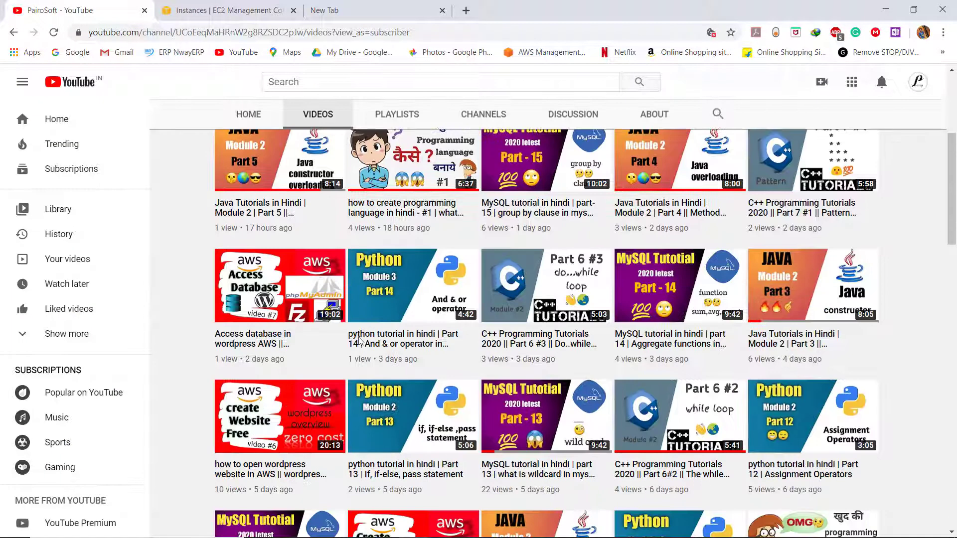
pyautogui.scroll(4, 359, 342)
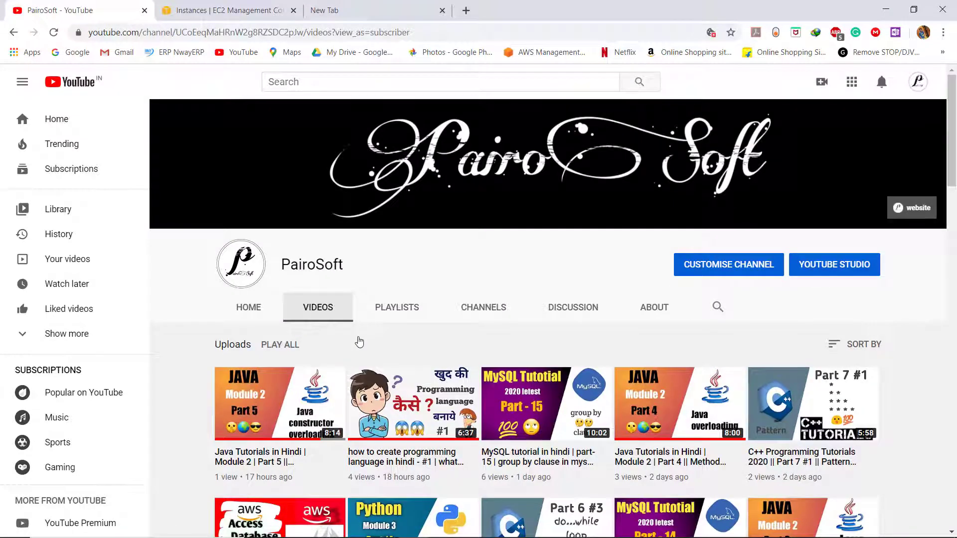
pyautogui.scroll(-5, 360, 341)
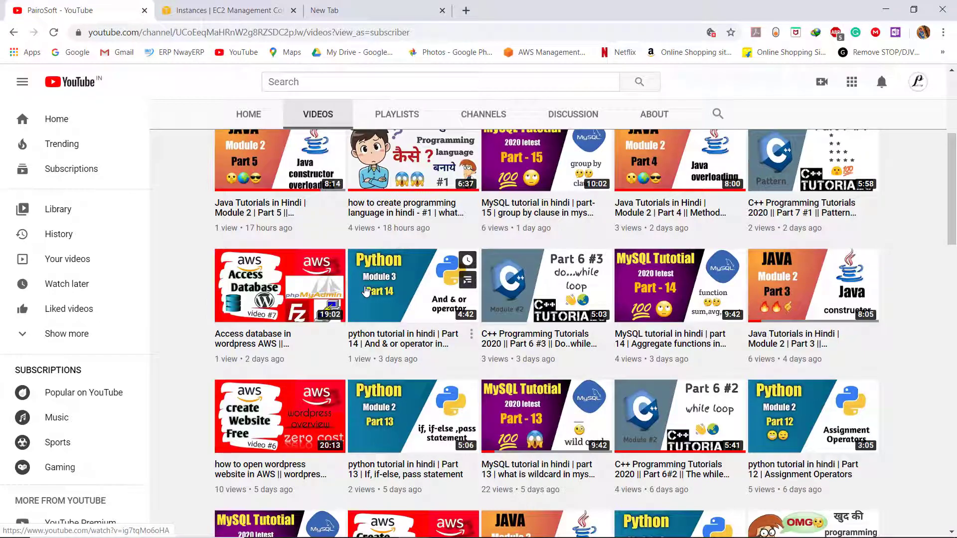
pyautogui.scroll(-5, 367, 291)
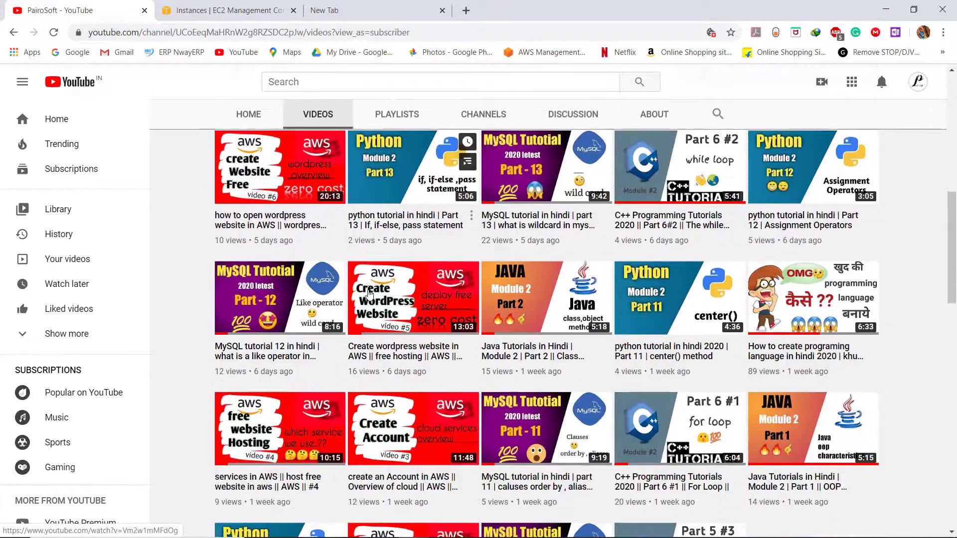
pyautogui.scroll(10, 369, 294)
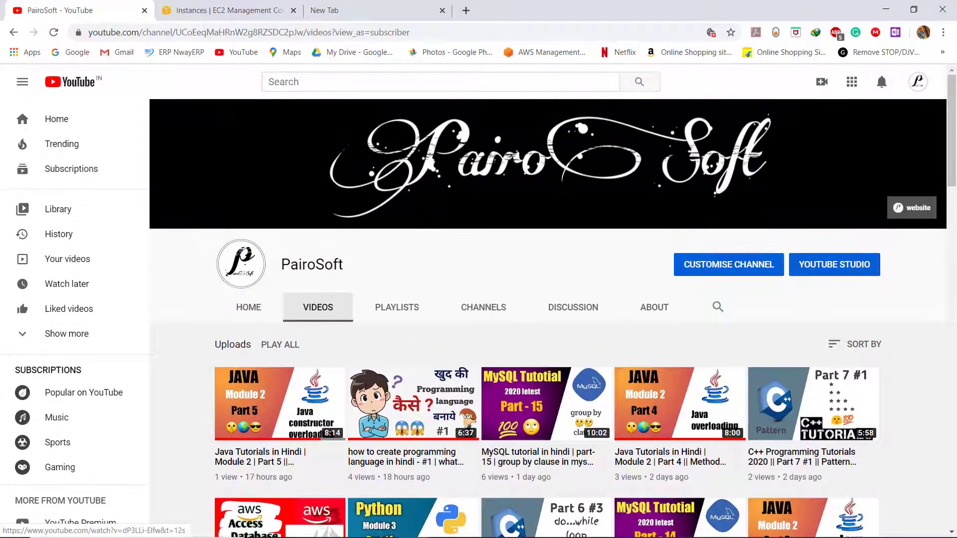
pyautogui.click(231, 4)
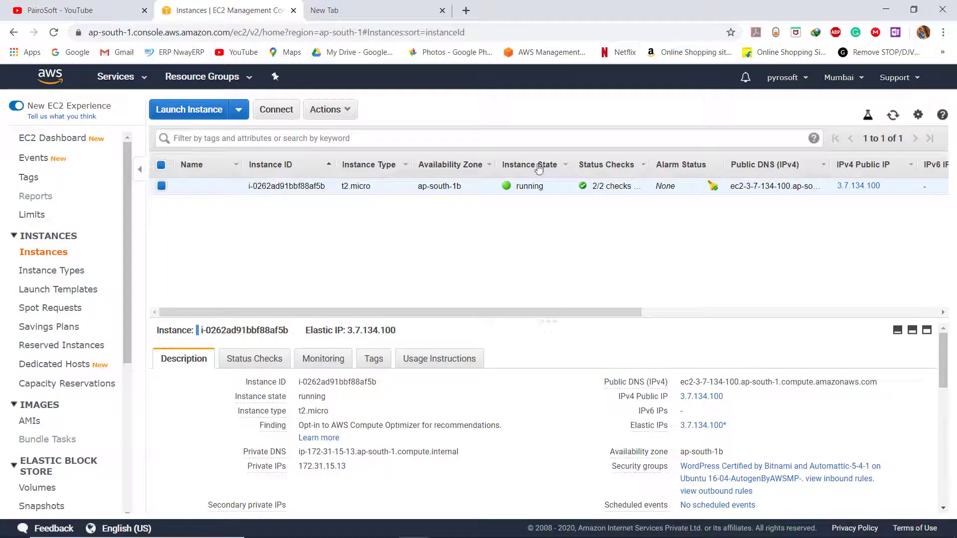
# Load the Google home page in the empty browser tab
pyautogui.click(378, 10)
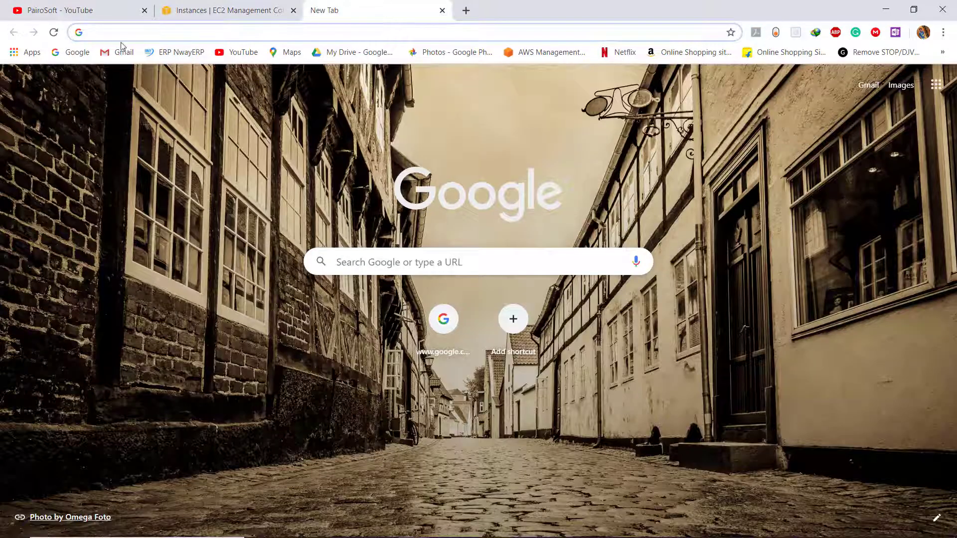
pyautogui.click(87, 54)
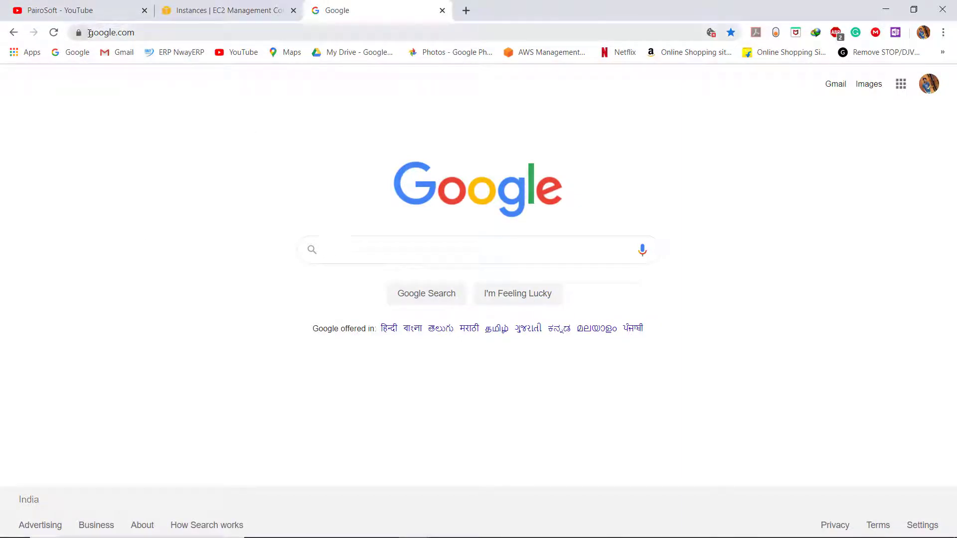
pyautogui.click(213, 33)
pyautogui.press('Return')
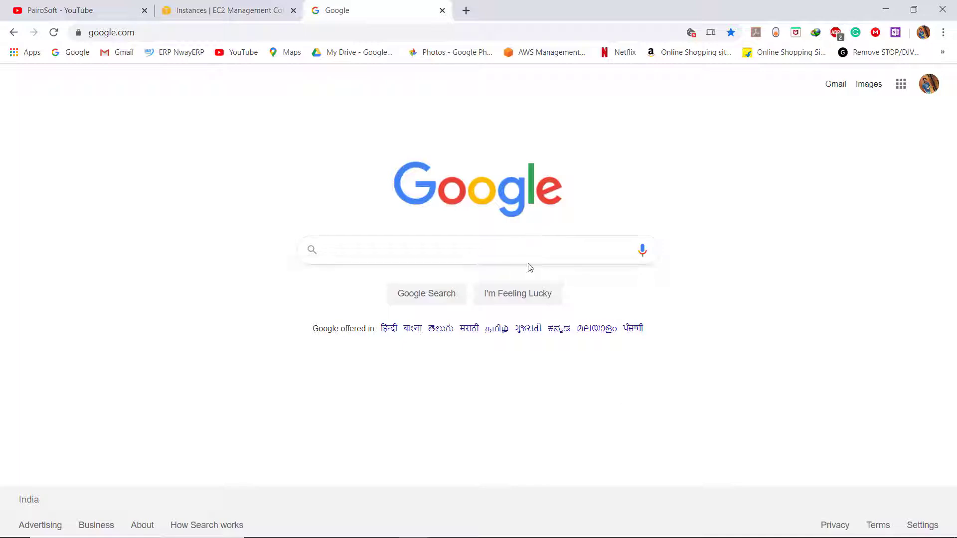
# Open Route 53 from the AWS networking services in a separate browser tab and switch to it
pyautogui.click(218, 9)
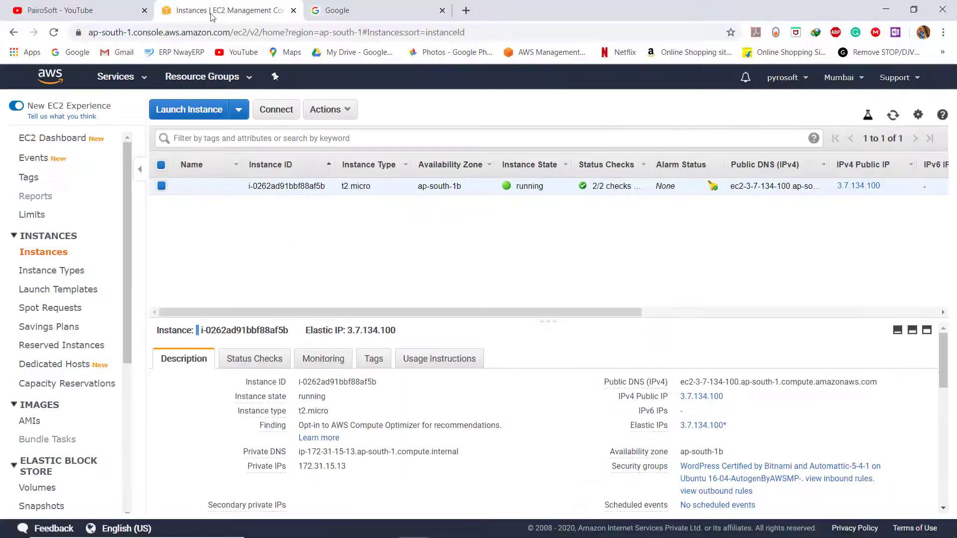
pyautogui.click(122, 84)
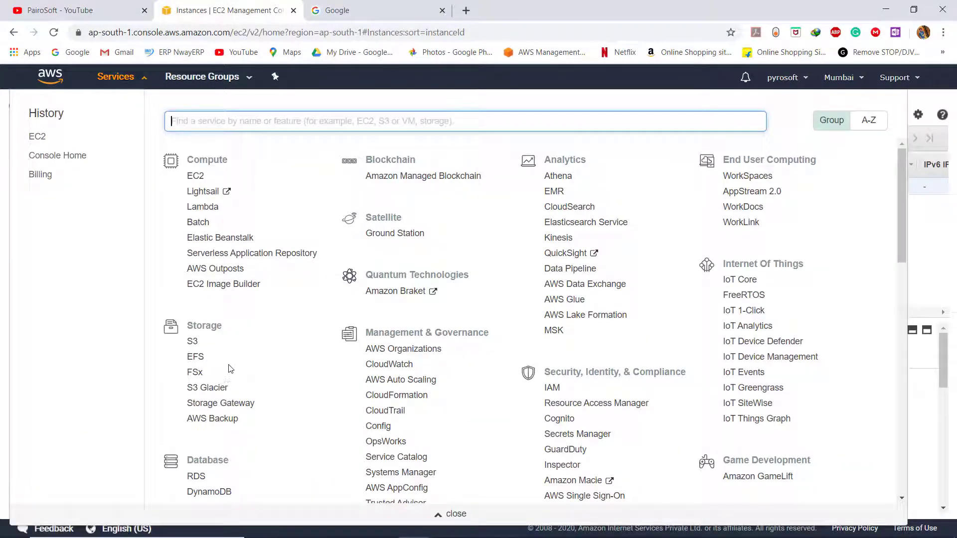
pyautogui.scroll(-2, 309, 284)
pyautogui.scroll(-6, 309, 284)
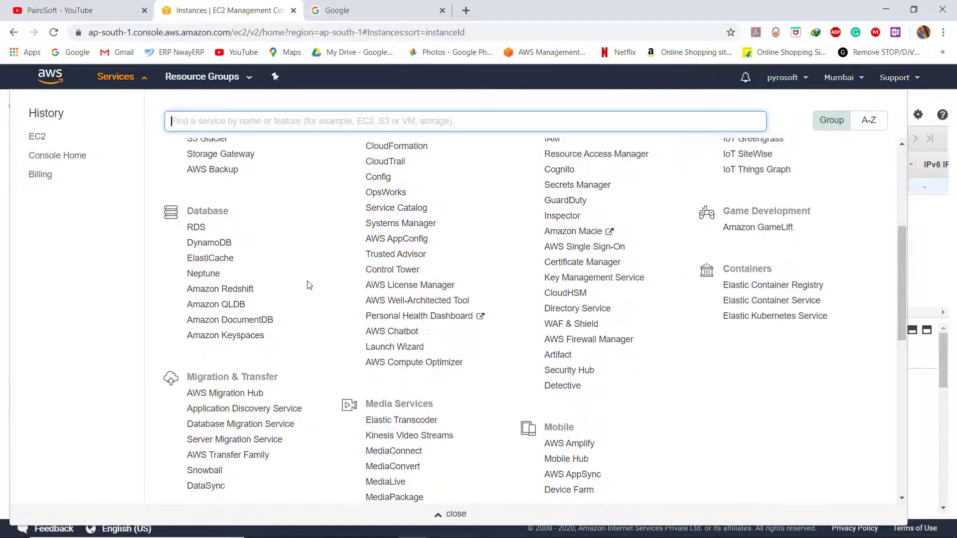
pyautogui.scroll(-3, 309, 285)
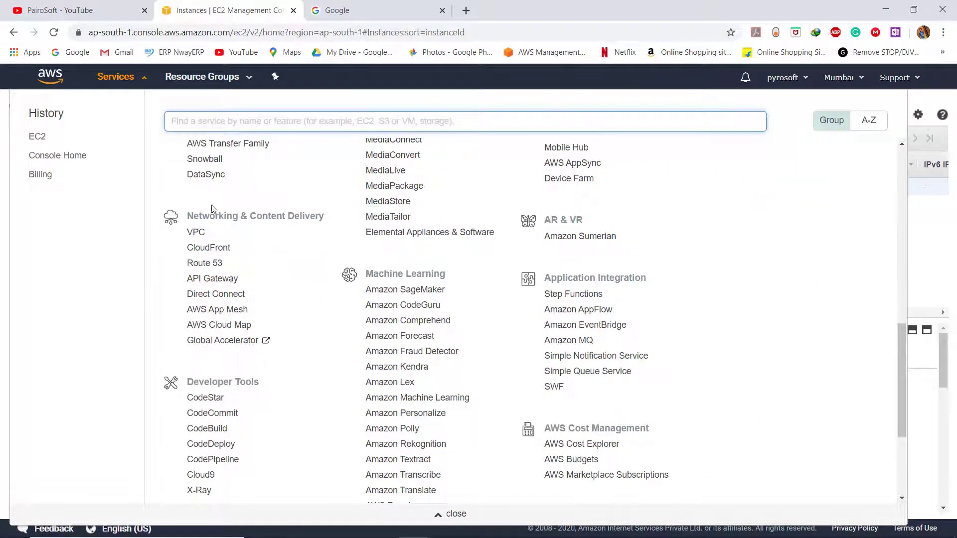
pyautogui.keyDown('ctrl'); pyautogui.click(208, 264); pyautogui.keyUp('ctrl')
pyautogui.click(478, 10)
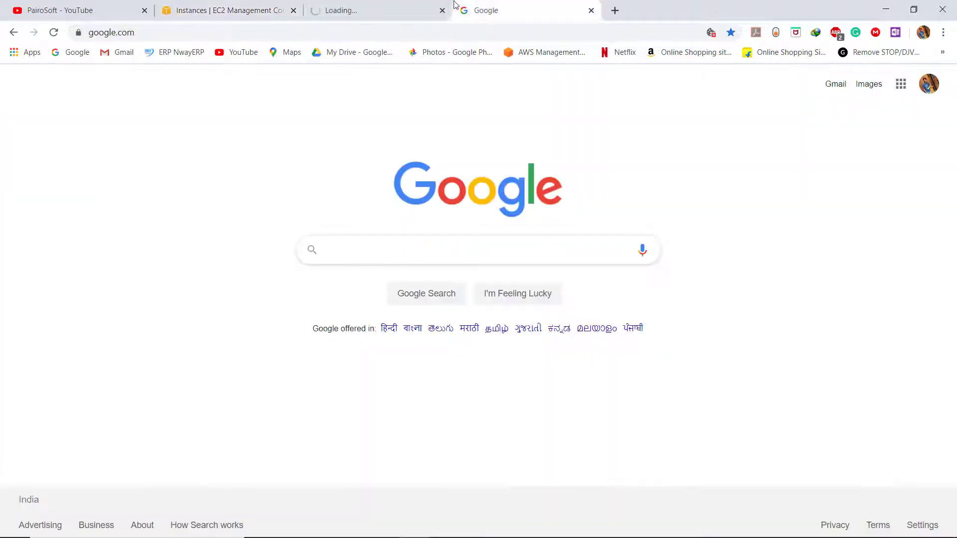
pyautogui.click(391, 6)
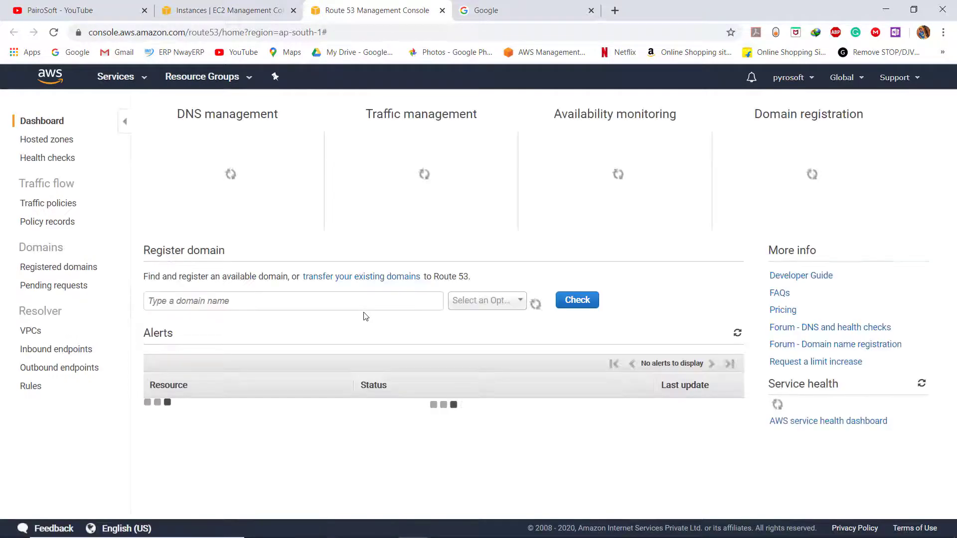
# Get started with Route 53 domain registration and begin registering a domain
pyautogui.scroll(-2, 746, 335)
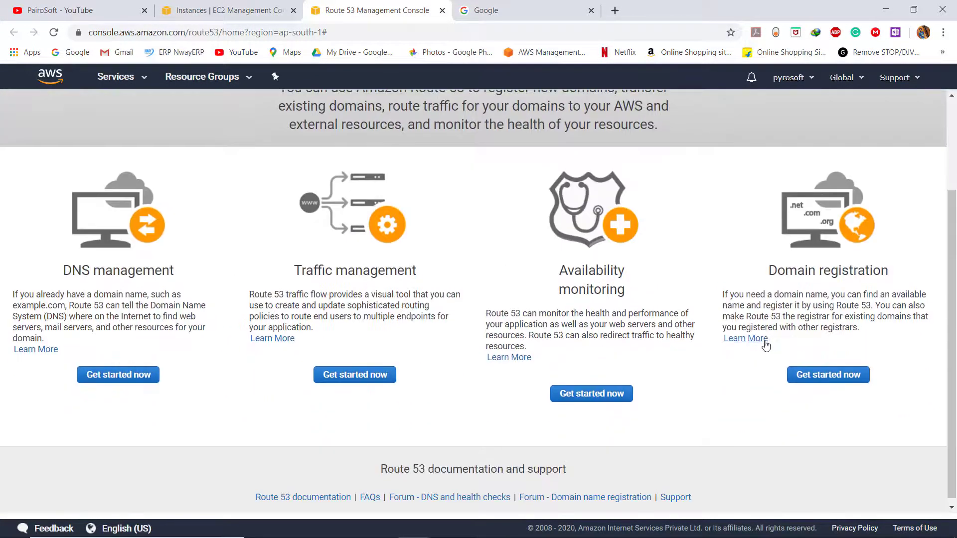
pyautogui.click(825, 375)
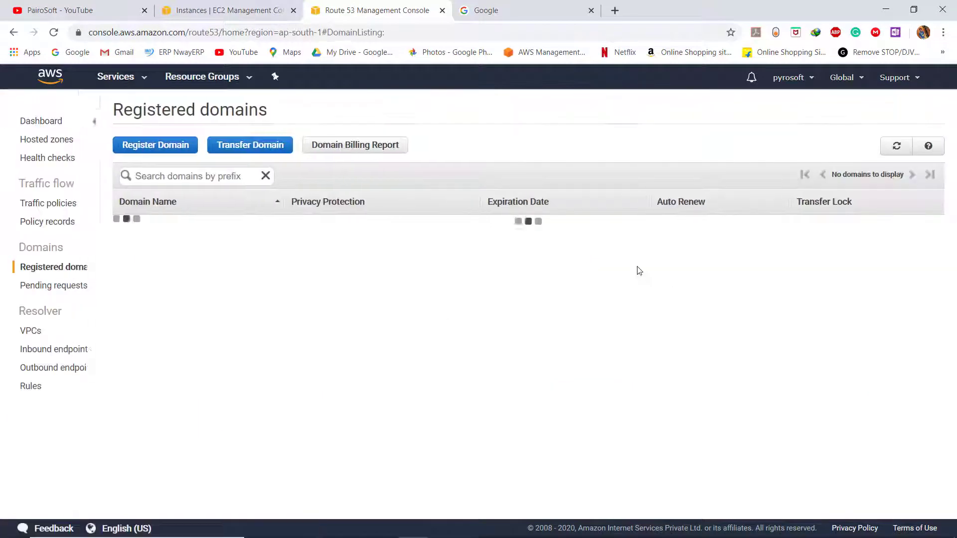
pyautogui.click(194, 150)
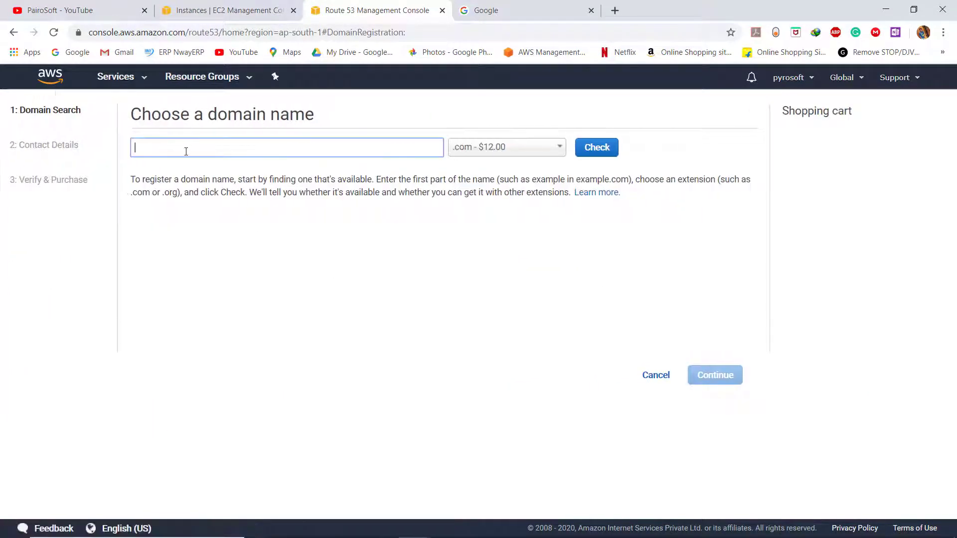
# Choose the .in extension for the domain to register
pyautogui.click(499, 147)
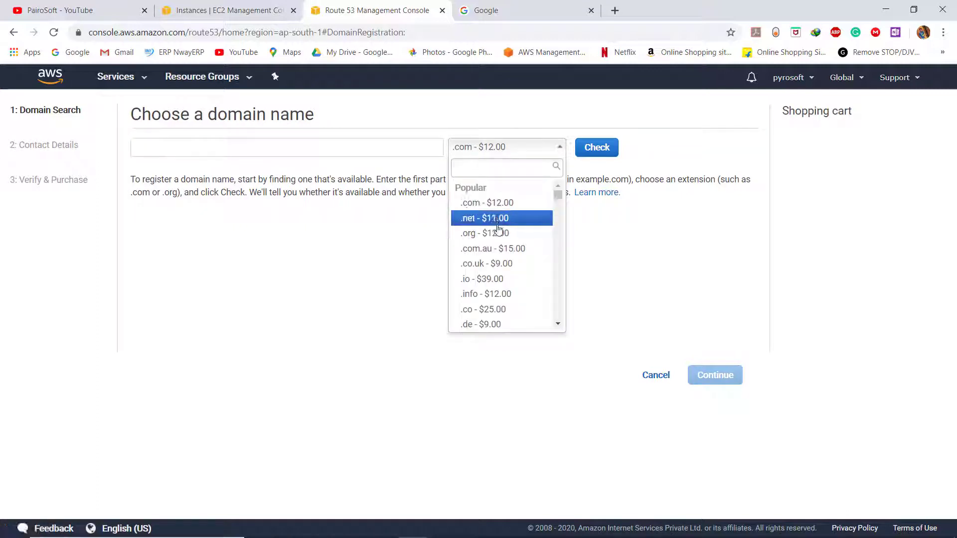
pyautogui.scroll(-20, 500, 271)
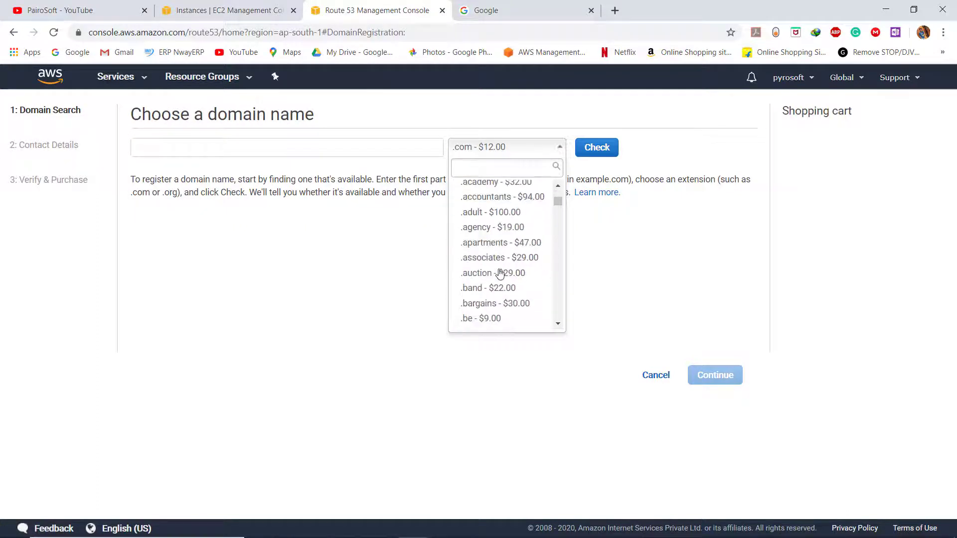
pyautogui.moveTo(556, 230)
pyautogui.mouseDown()
pyautogui.moveTo(557, 314)
pyautogui.moveTo(559, 238)
pyautogui.mouseUp()
pyautogui.scroll(-7, 514, 274)
pyautogui.scroll(-9, 506, 277)
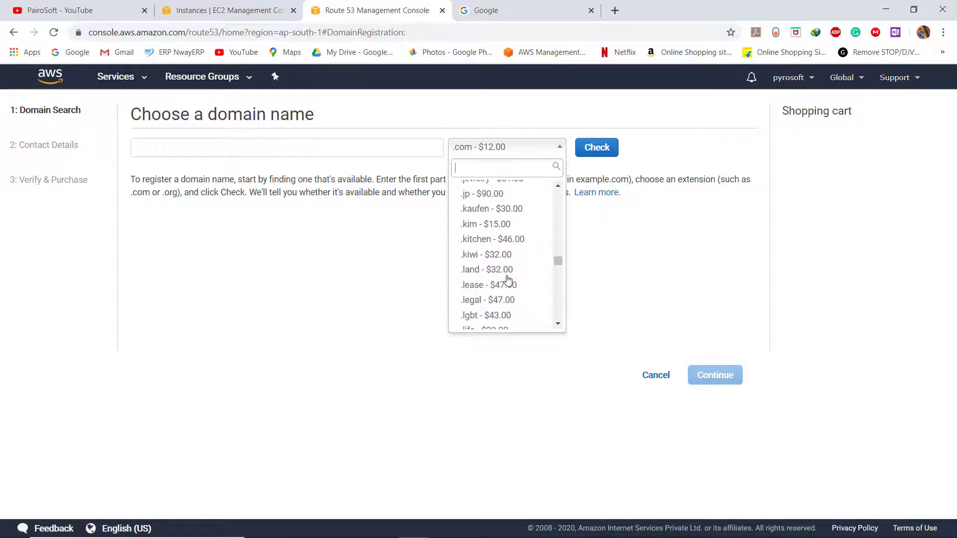
pyautogui.click(496, 229)
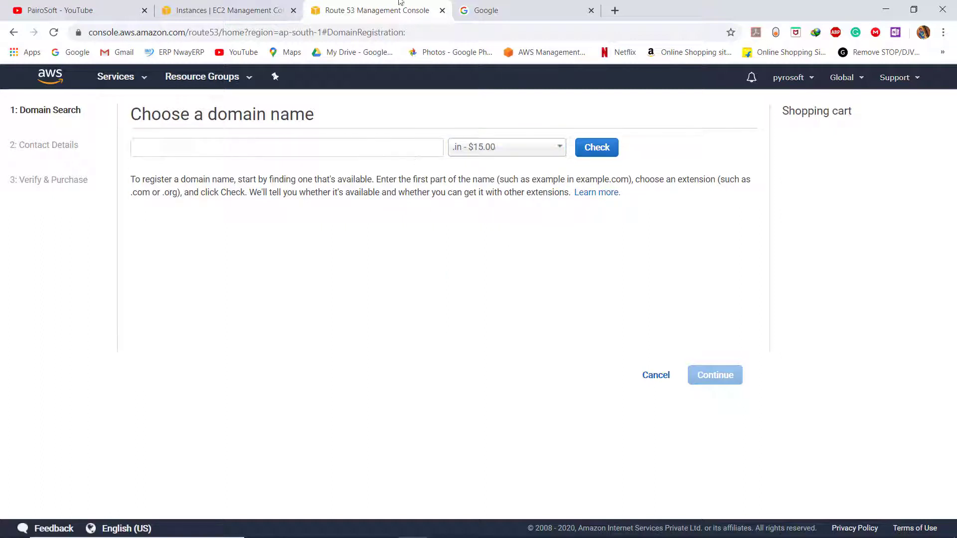
# Calculate the .in domain's price in rupees by multiplying 15 by 74 in Calculator, and close Calculator
pyautogui.click(470, 4)
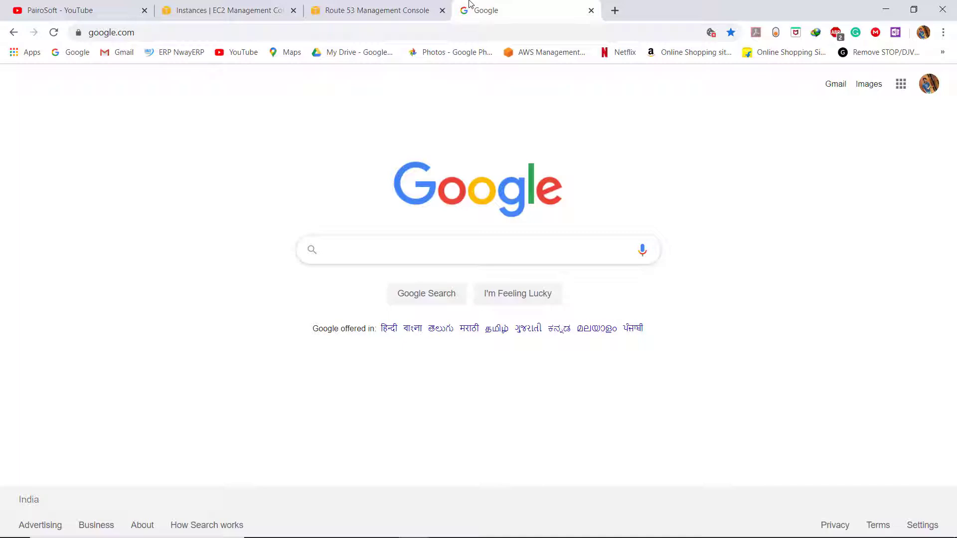
pyautogui.click(399, 6)
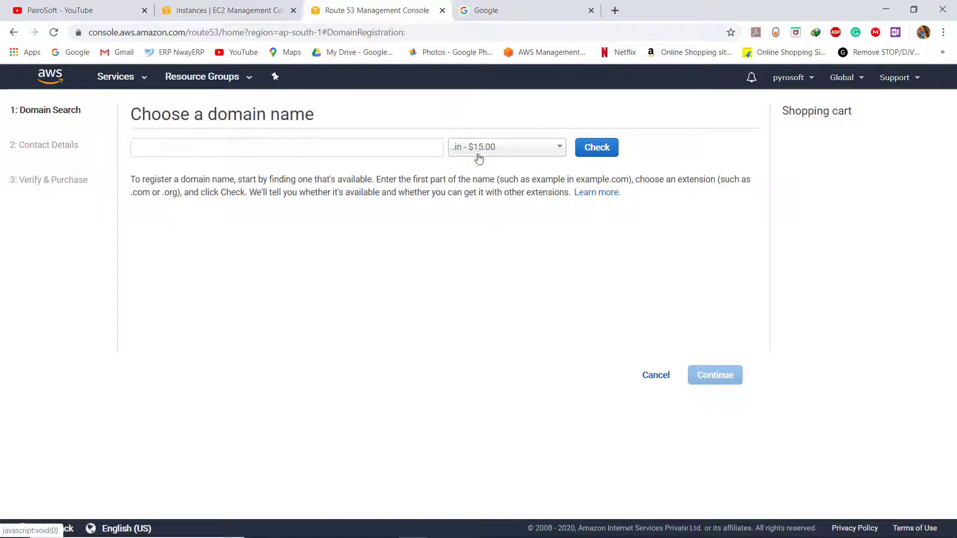
pyautogui.write('1')
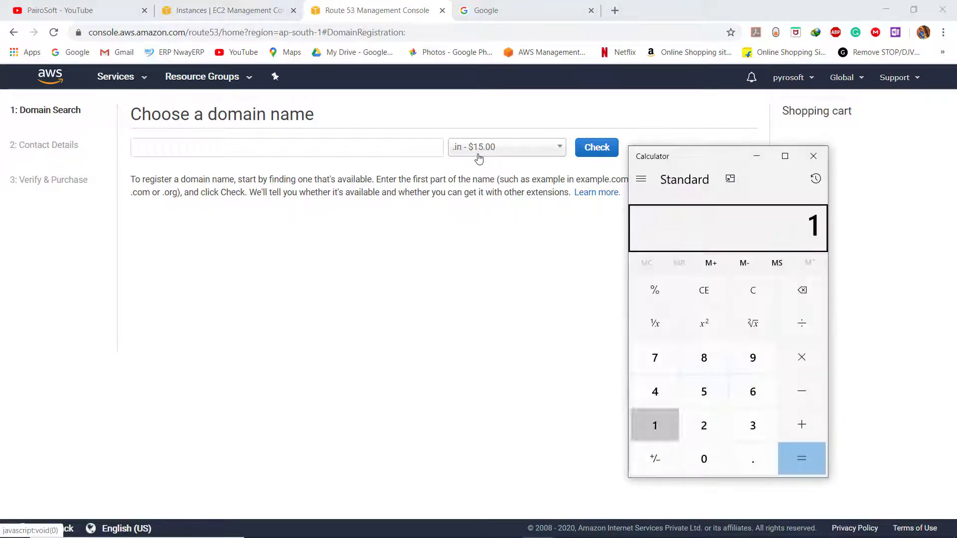
pyautogui.write('5*74=')
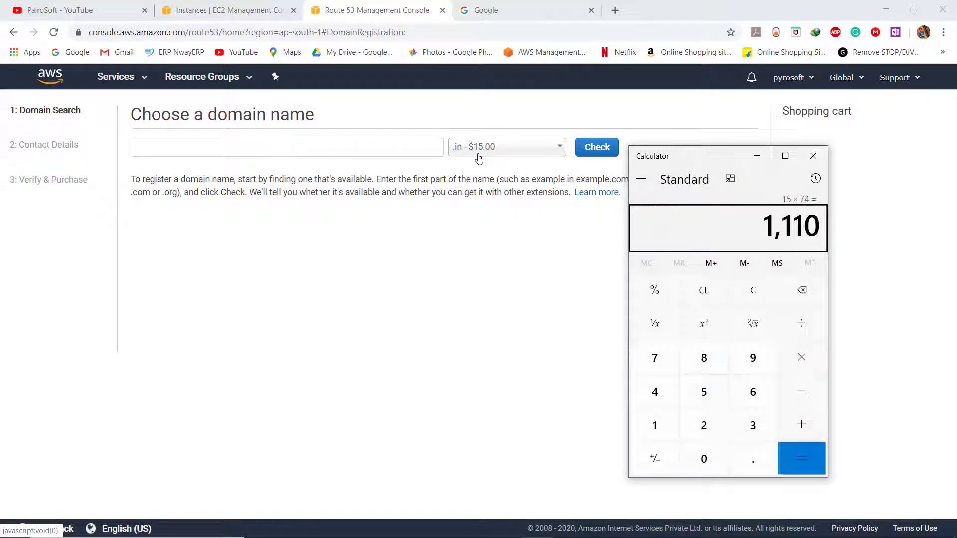
pyautogui.click(819, 158)
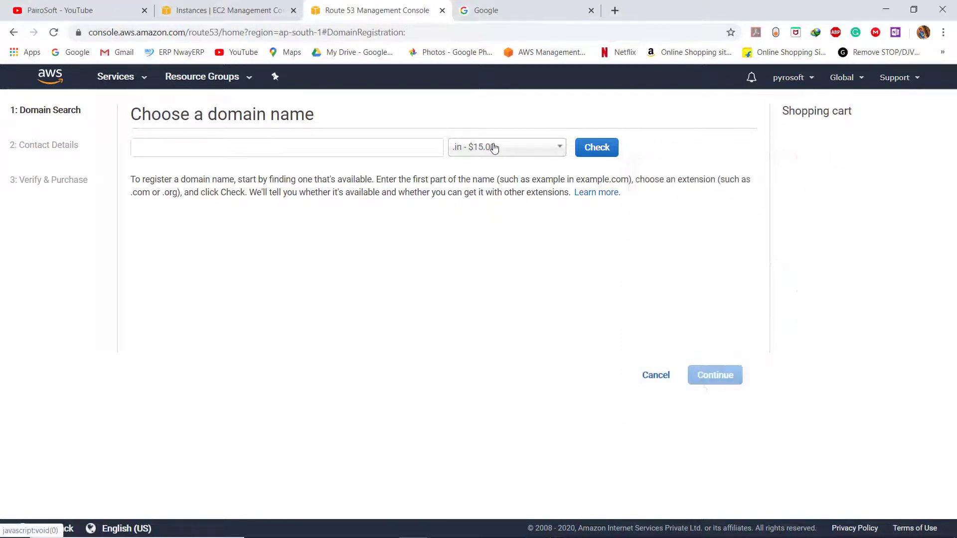
pyautogui.click(493, 148)
pyautogui.click(494, 147)
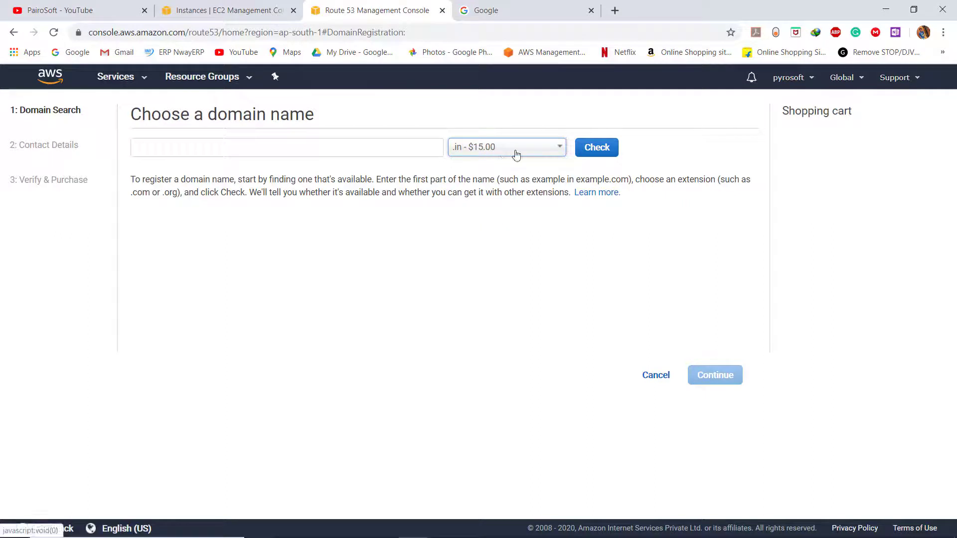
# Search Google for godaddy and open the GoDaddy India website
pyautogui.click(530, 8)
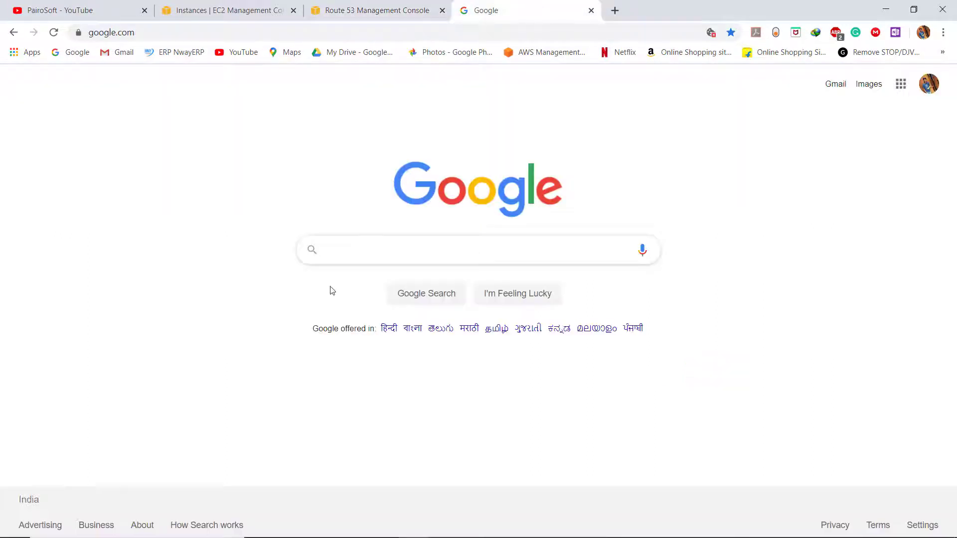
pyautogui.click(355, 255)
pyautogui.write('go')
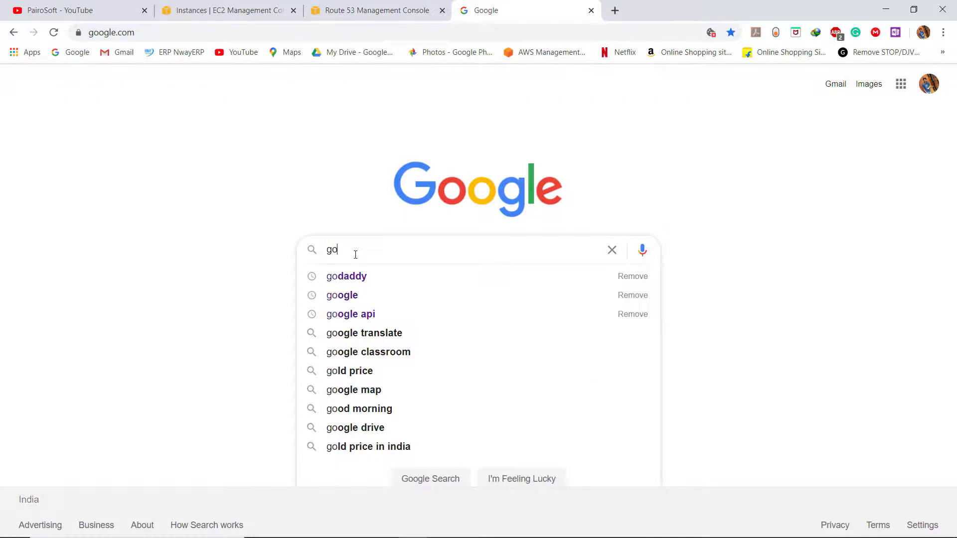
pyautogui.press('Down')
pyautogui.press('Return')
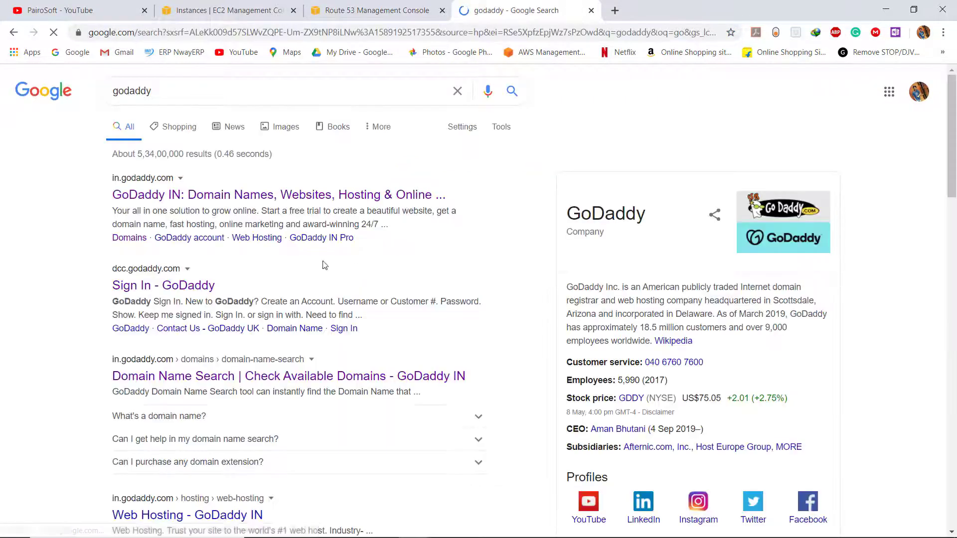
pyautogui.click(228, 196)
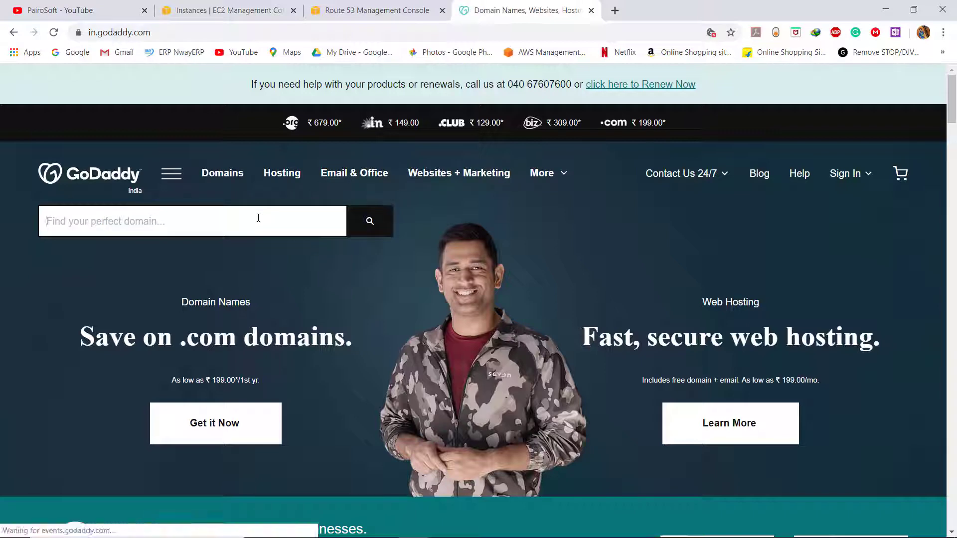
# Search GoDaddy for the domain name pairosoft
pyautogui.write('pai')
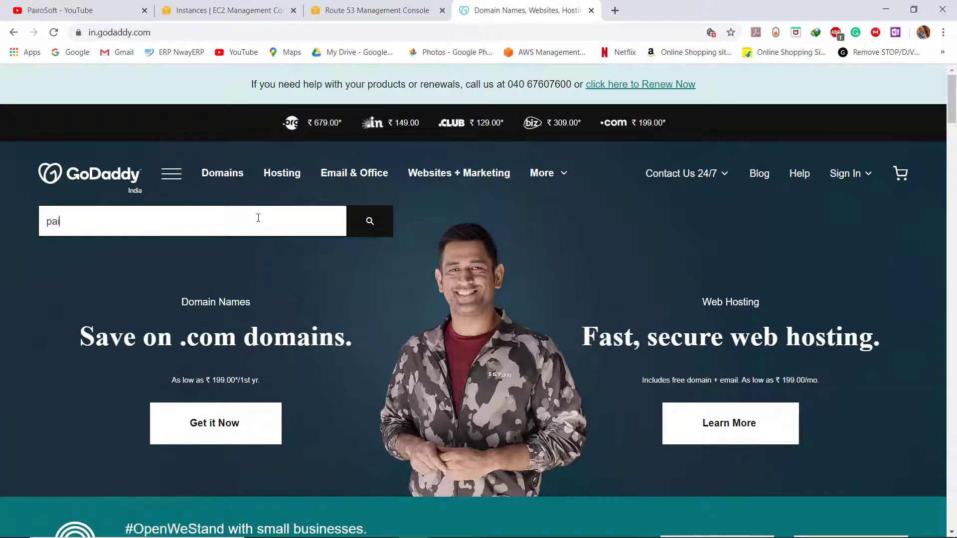
pyautogui.write('rosoft')
pyautogui.press('Return')
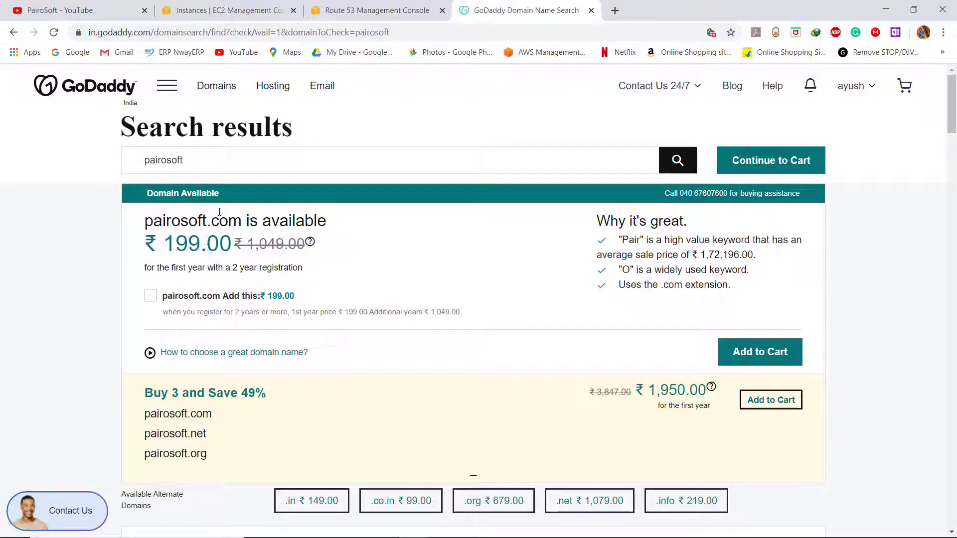
# Switch to the Route 53 console and check the availability of pairosoft with the .in extension
pyautogui.click(376, 10)
pyautogui.click(332, 150)
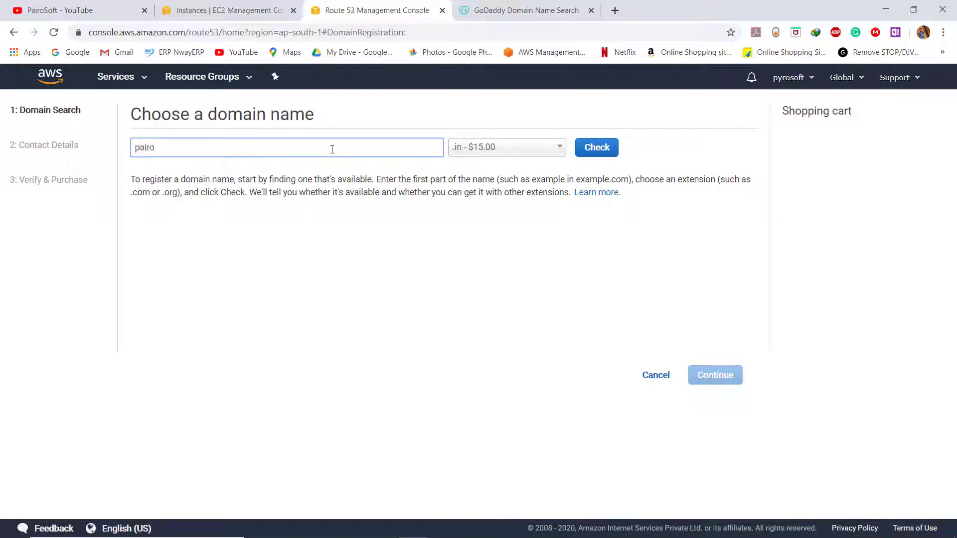
pyautogui.write('pairosoft')
pyautogui.press('Return')
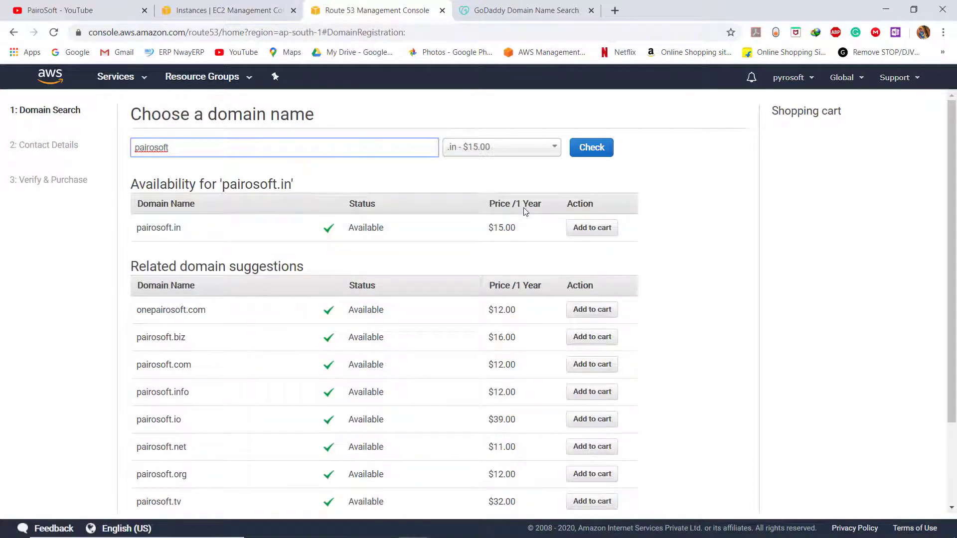
# Return to the GoDaddy search results, add pairosoft.com to the basket and proceed toward the cart
pyautogui.click(508, 10)
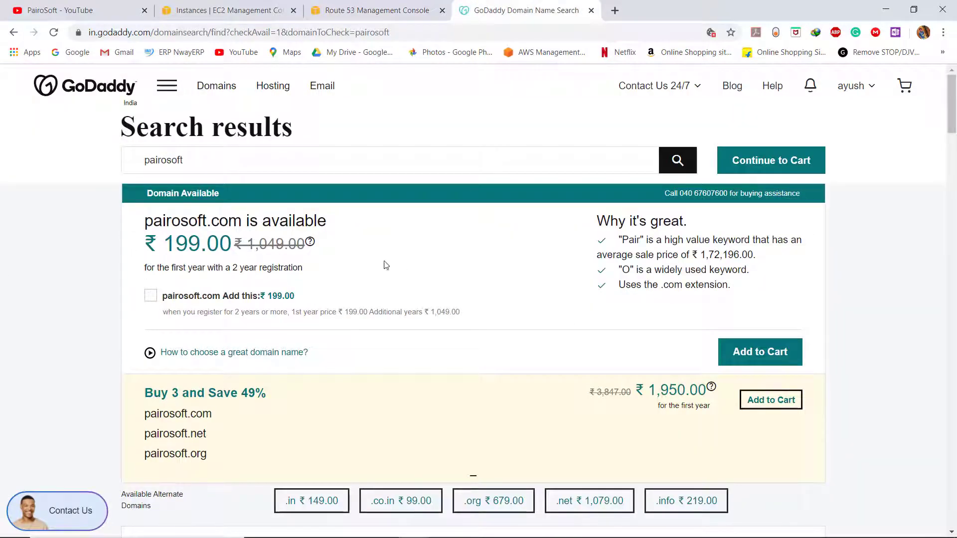
pyautogui.click(770, 355)
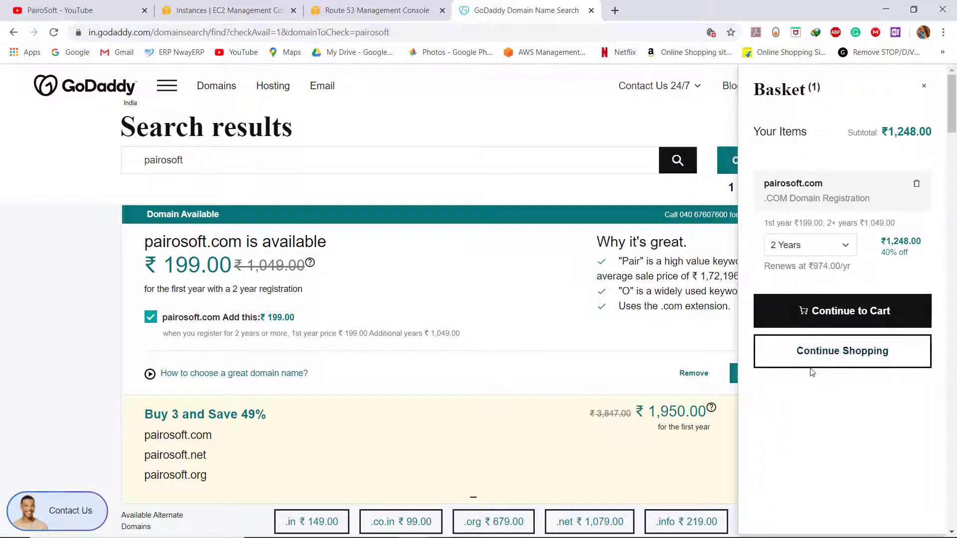
pyautogui.click(812, 320)
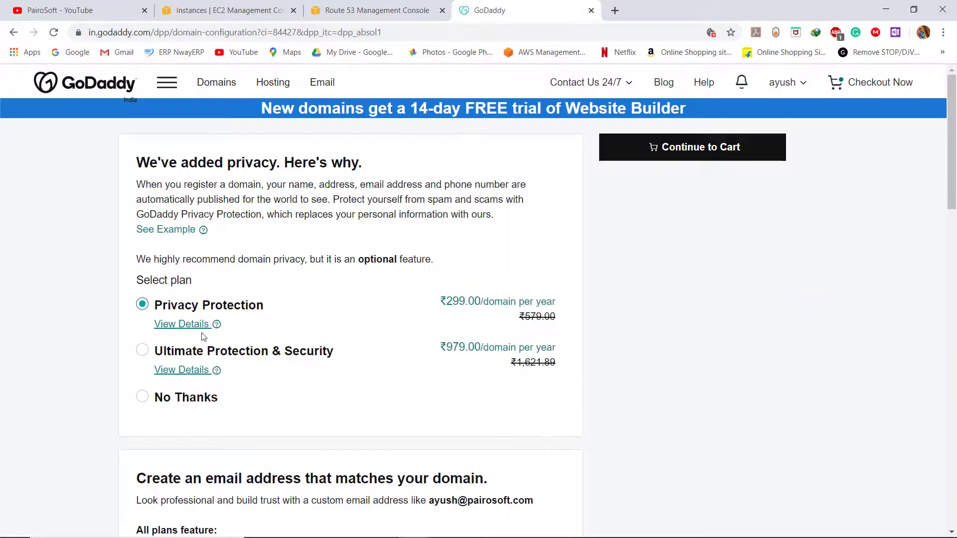
# Decline the privacy plan and the professional email offer with No Thanks, and continue to the cart
pyautogui.click(167, 397)
pyautogui.scroll(-7, 306, 358)
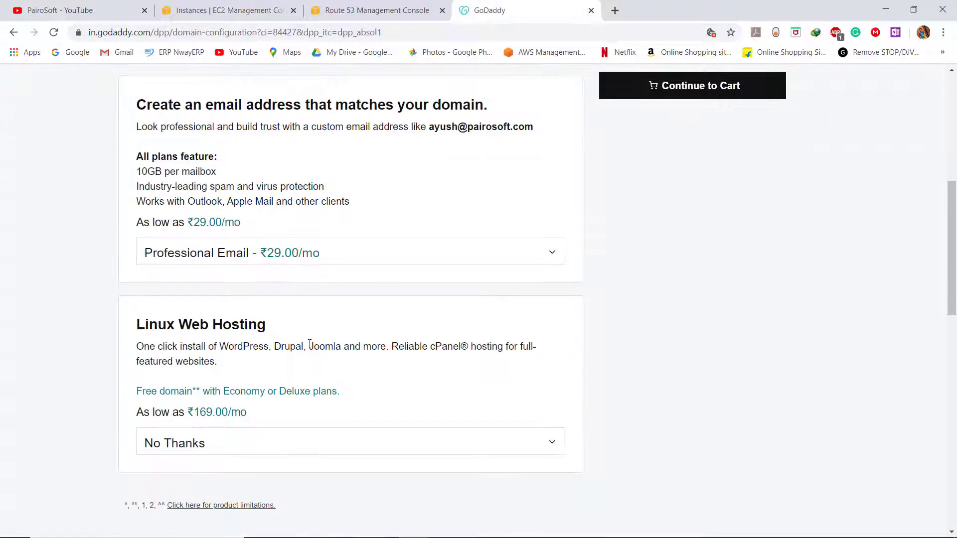
pyautogui.click(231, 247)
pyautogui.click(246, 280)
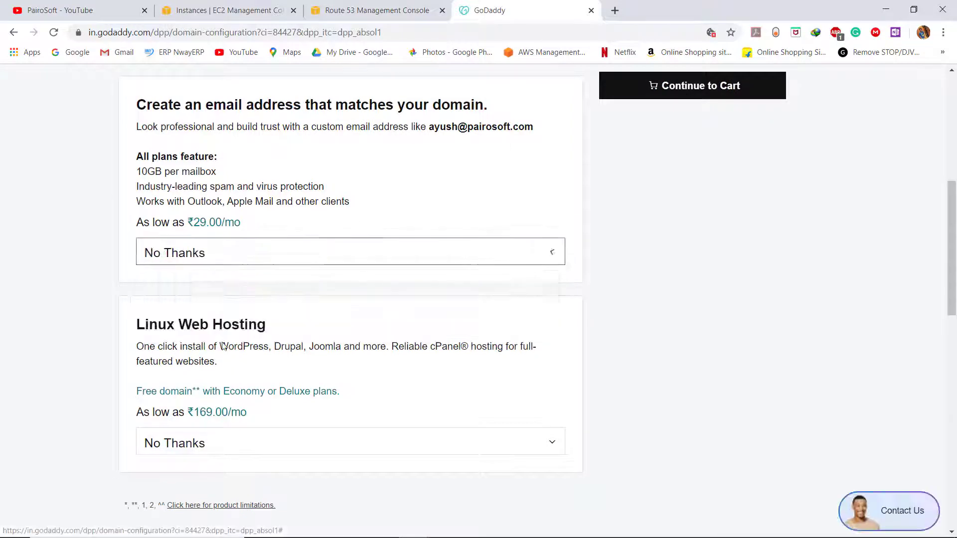
pyautogui.click(225, 248)
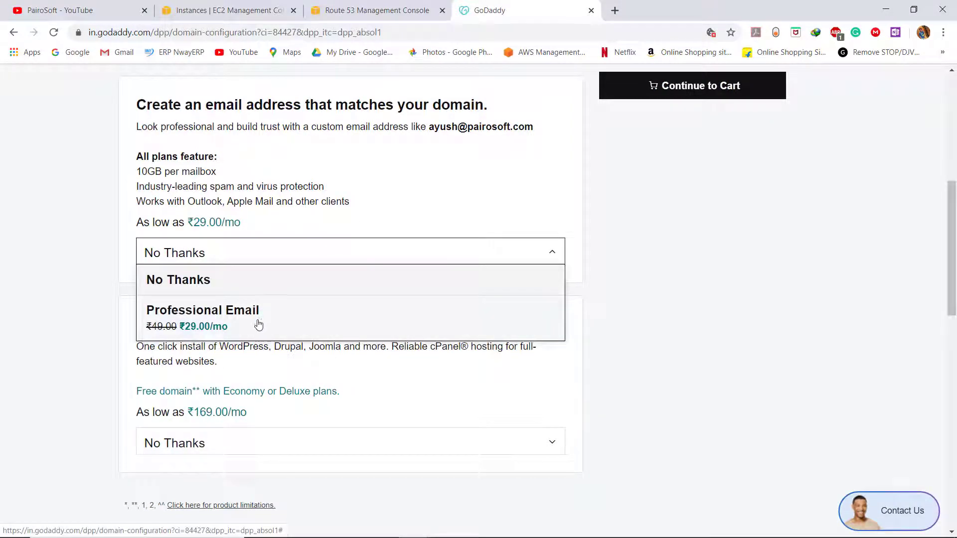
pyautogui.click(322, 419)
pyautogui.scroll(-5, 235, 235)
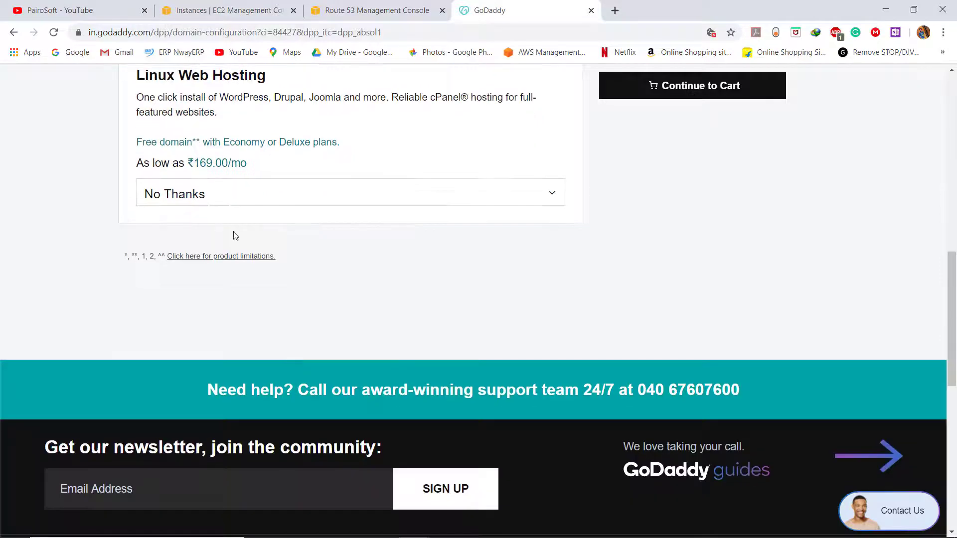
pyautogui.scroll(10, 424, 299)
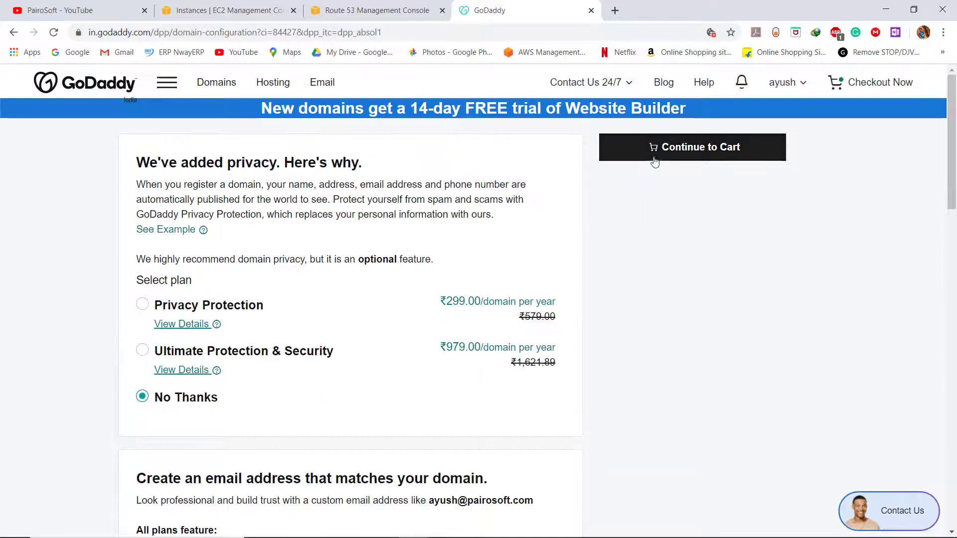
pyautogui.click(654, 161)
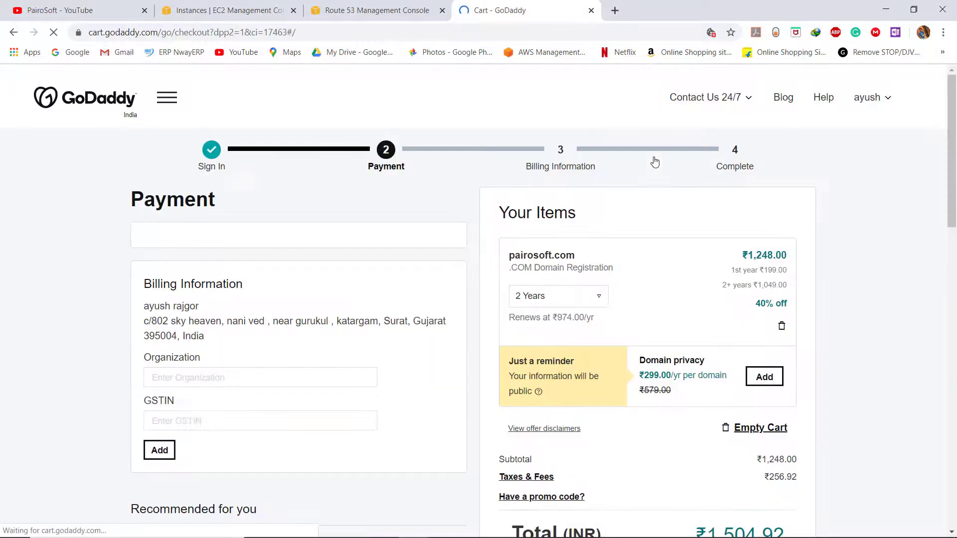
# Try the 1 Year registration term for pairosoft.com in the cart, and switch it back to 2 Years
pyautogui.scroll(-2, 653, 169)
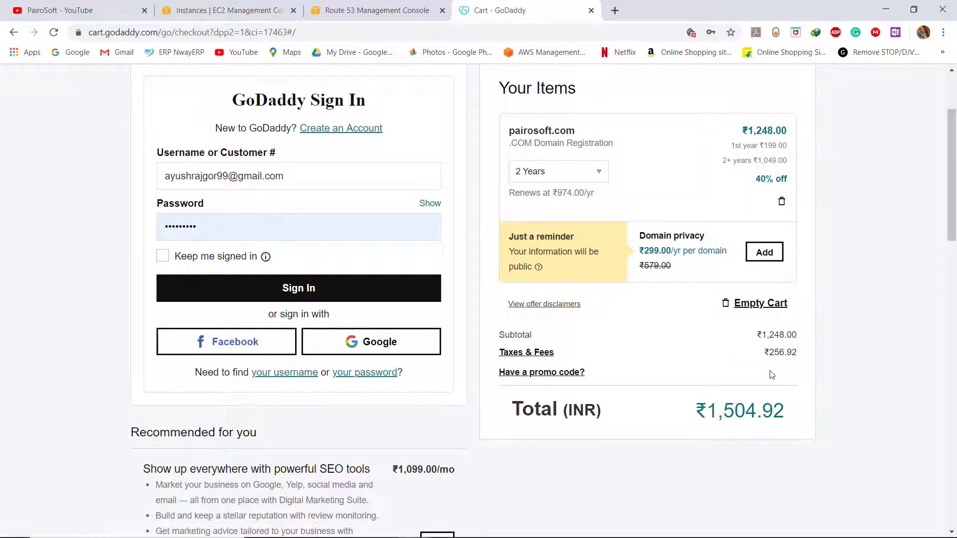
pyautogui.scroll(1, 719, 404)
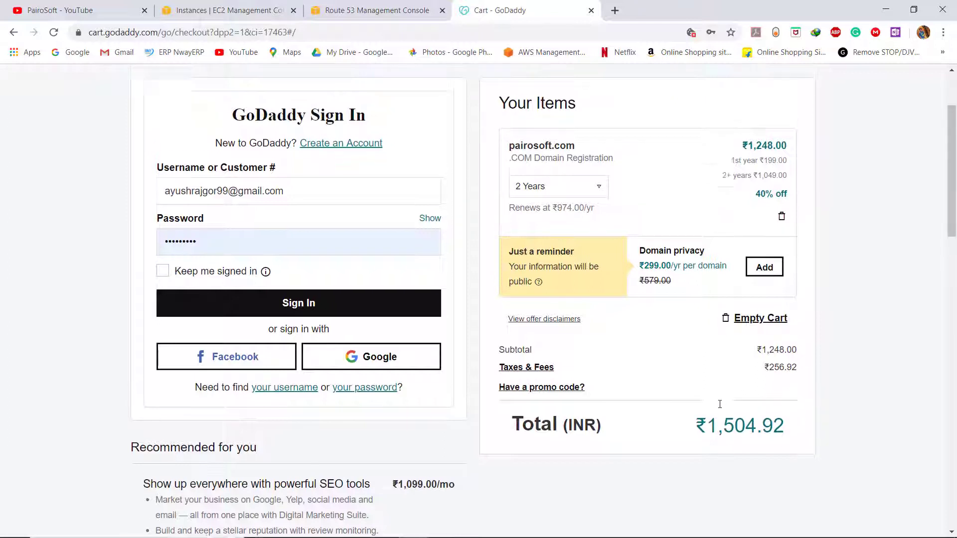
pyautogui.scroll(1, 719, 404)
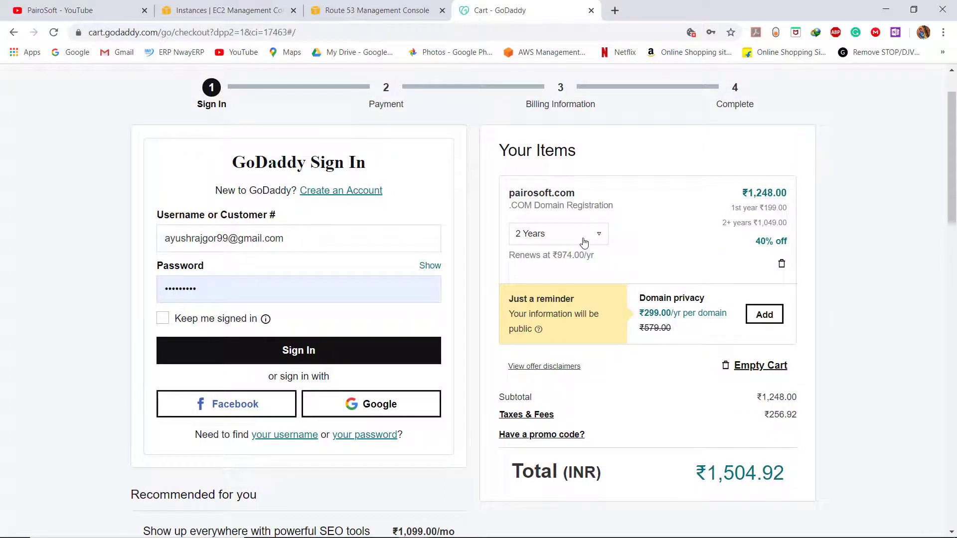
pyautogui.click(533, 238)
pyautogui.click(546, 259)
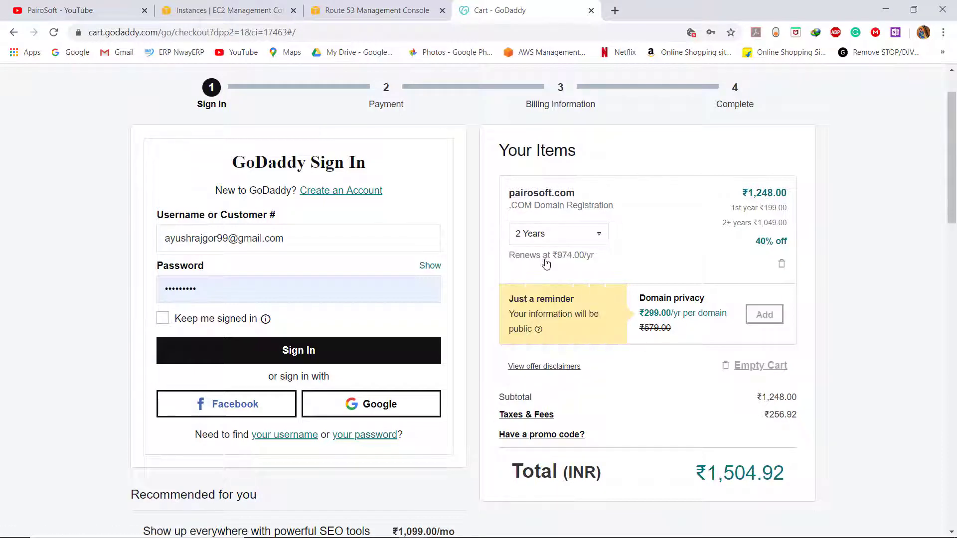
pyautogui.click(540, 234)
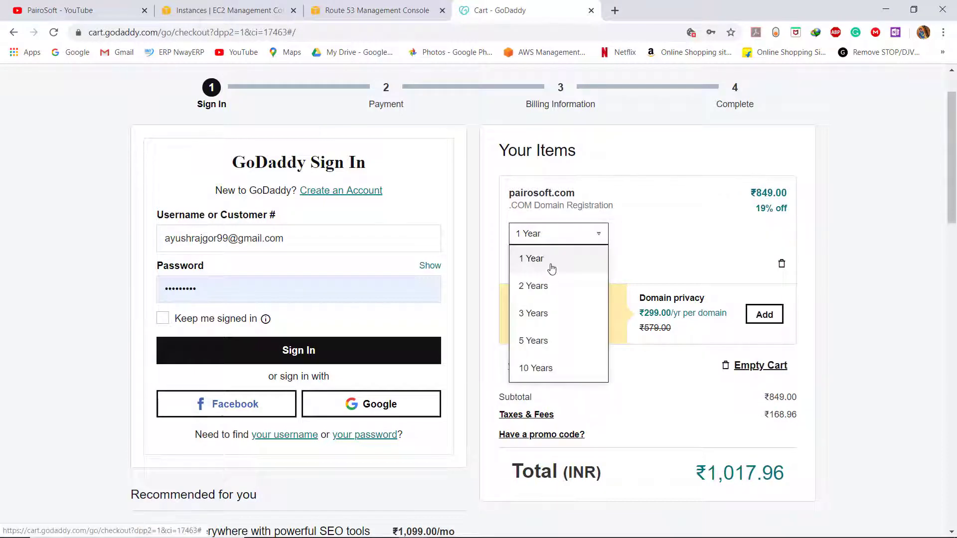
pyautogui.click(548, 262)
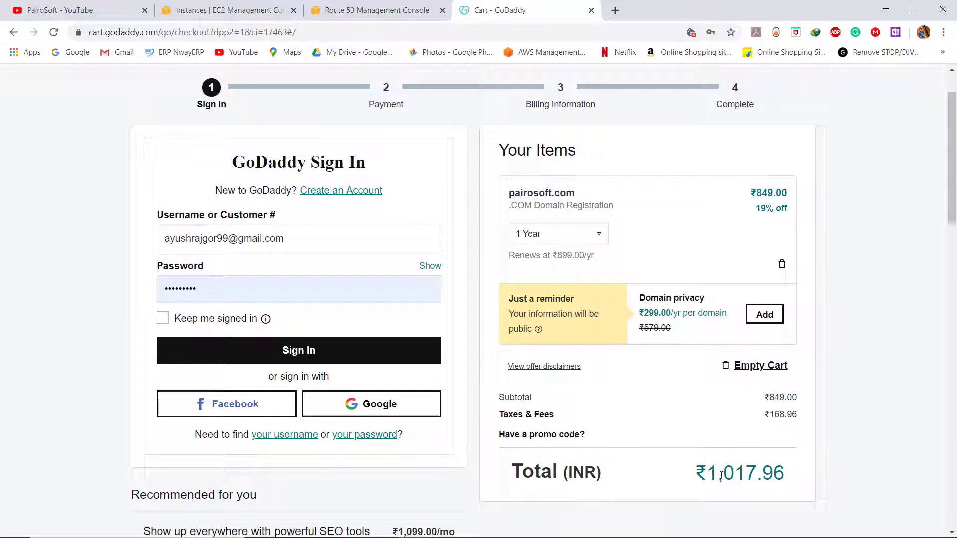
pyautogui.click(538, 233)
pyautogui.click(545, 257)
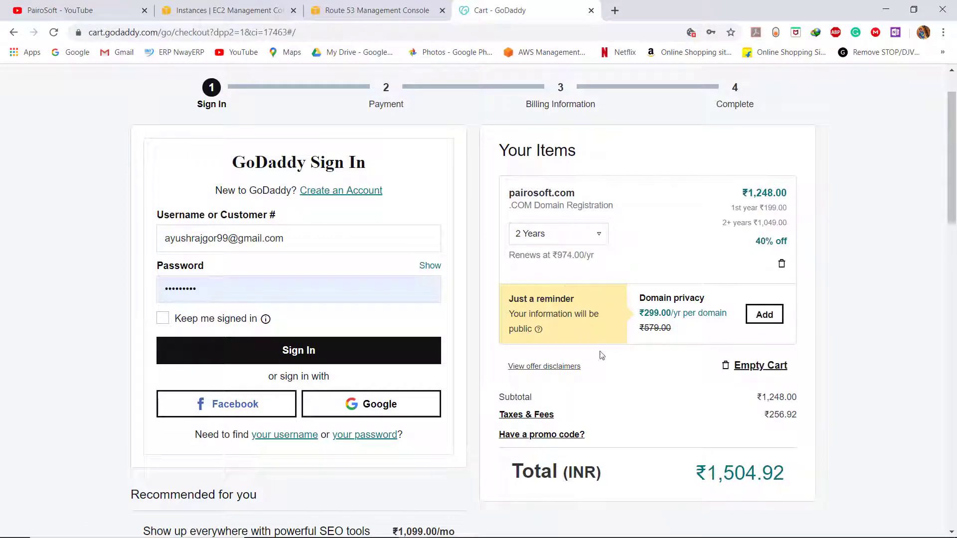
# Compare the Route 53 domain prices with the GoDaddy cart and view the registration terms offered for pairosoft.com
pyautogui.click(363, 10)
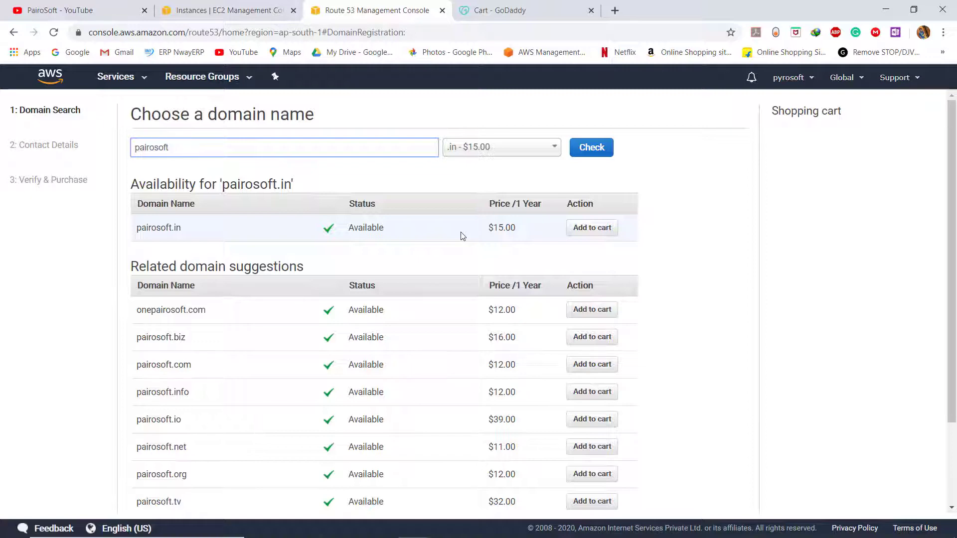
pyautogui.click(498, 10)
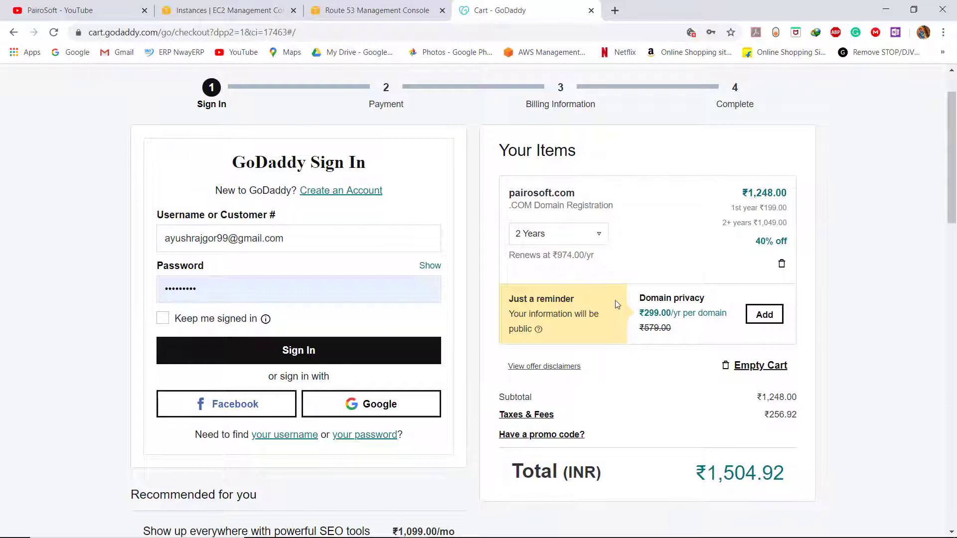
pyautogui.click(561, 233)
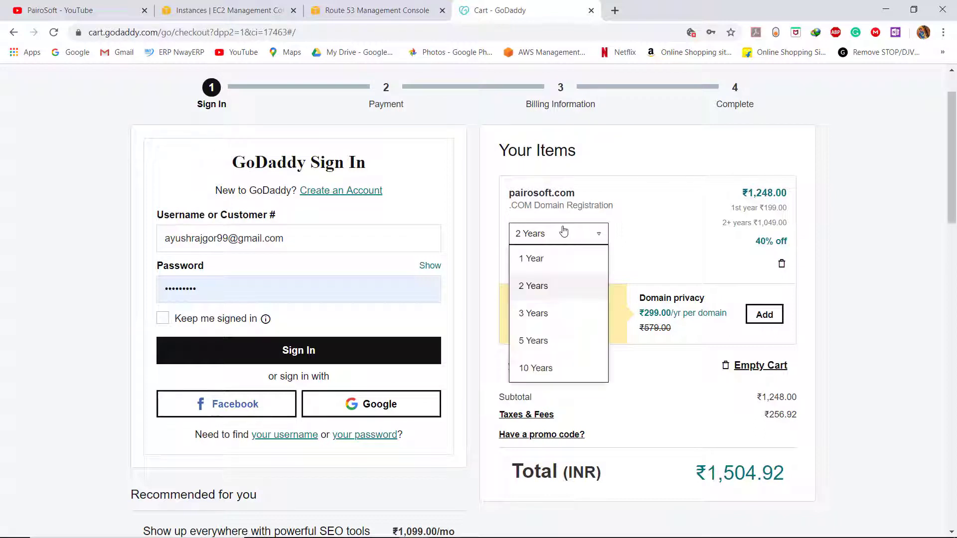
pyautogui.click(647, 229)
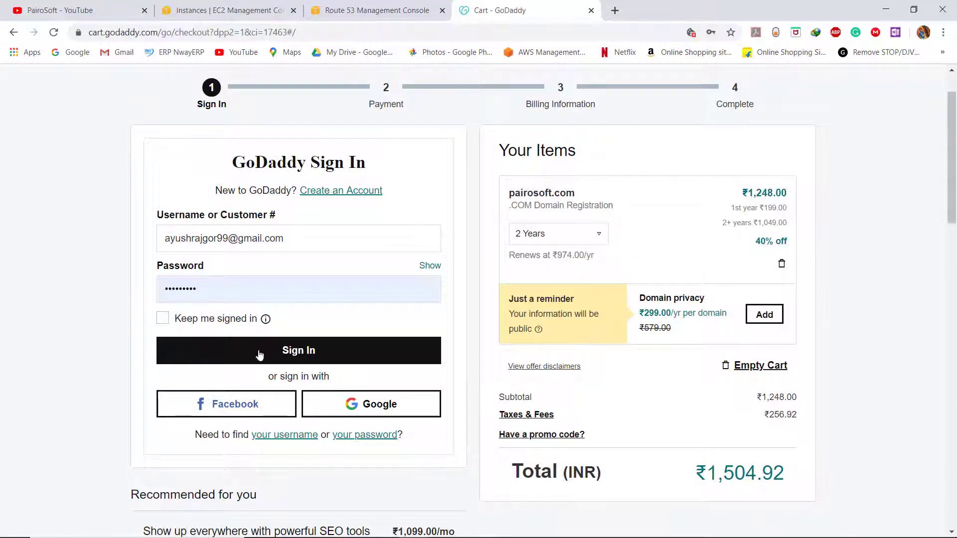
# Set the registration term of pairosoft.com in the cart to 1 Year
pyautogui.scroll(1, 600, 252)
pyautogui.scroll(-4, 611, 250)
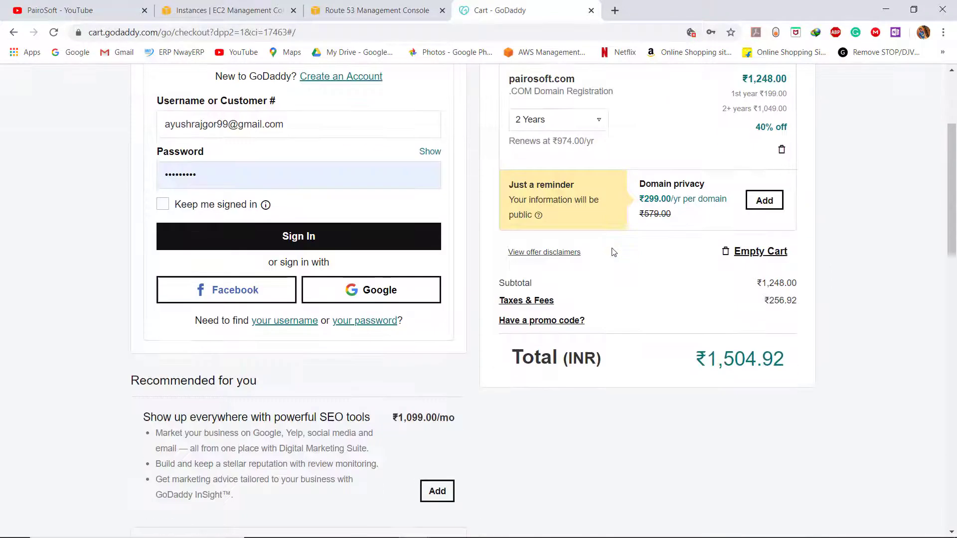
pyautogui.scroll(3, 648, 309)
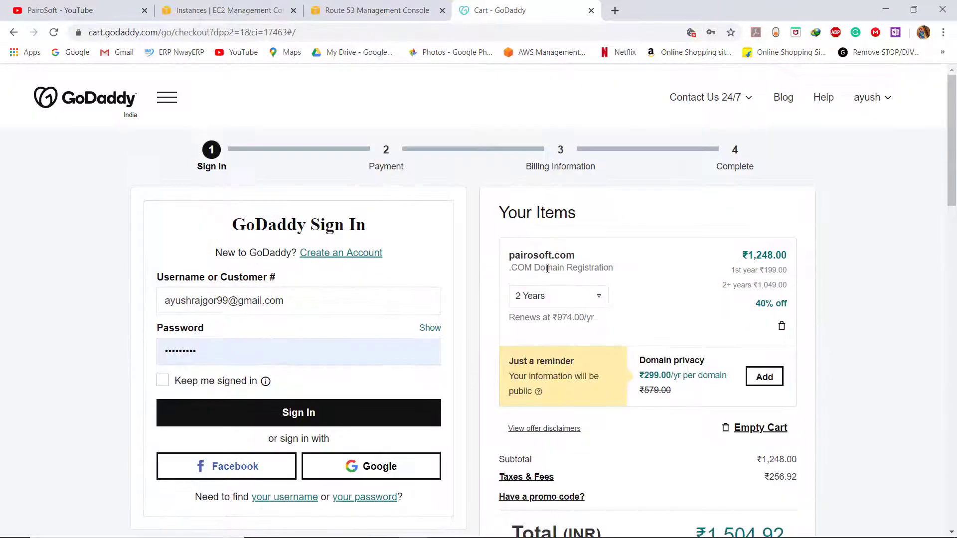
pyautogui.scroll(-2, 548, 269)
pyautogui.click(537, 177)
pyautogui.click(546, 194)
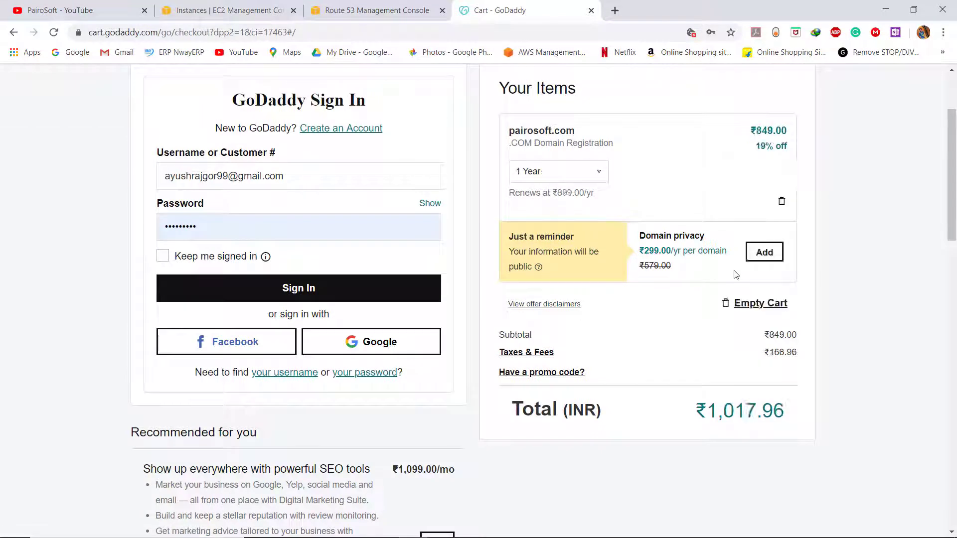
# Review the available registration terms and the order summary for pairosoft.com, and select 1 Year again
pyautogui.click(575, 173)
pyautogui.scroll(-3, 573, 265)
pyautogui.scroll(5, 560, 247)
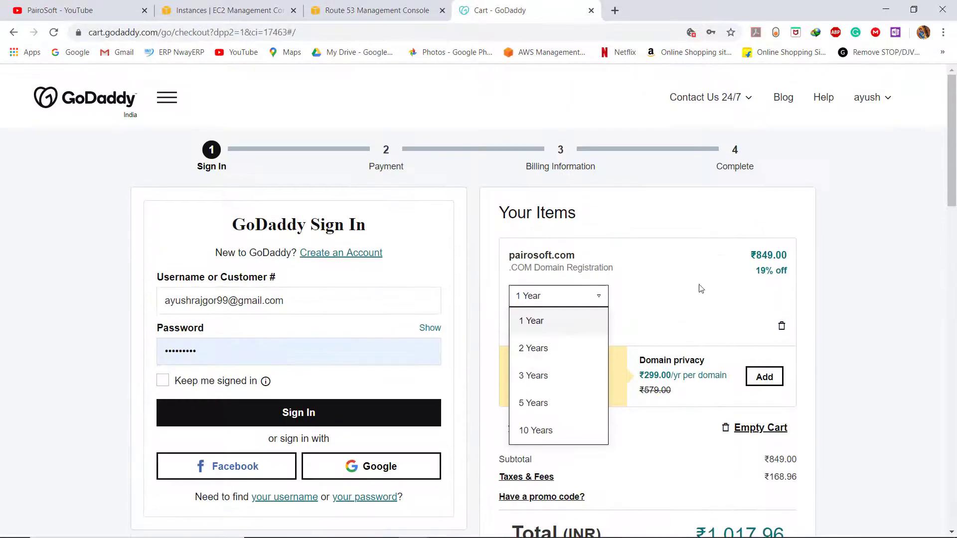
pyautogui.click(701, 253)
pyautogui.scroll(-1, 688, 156)
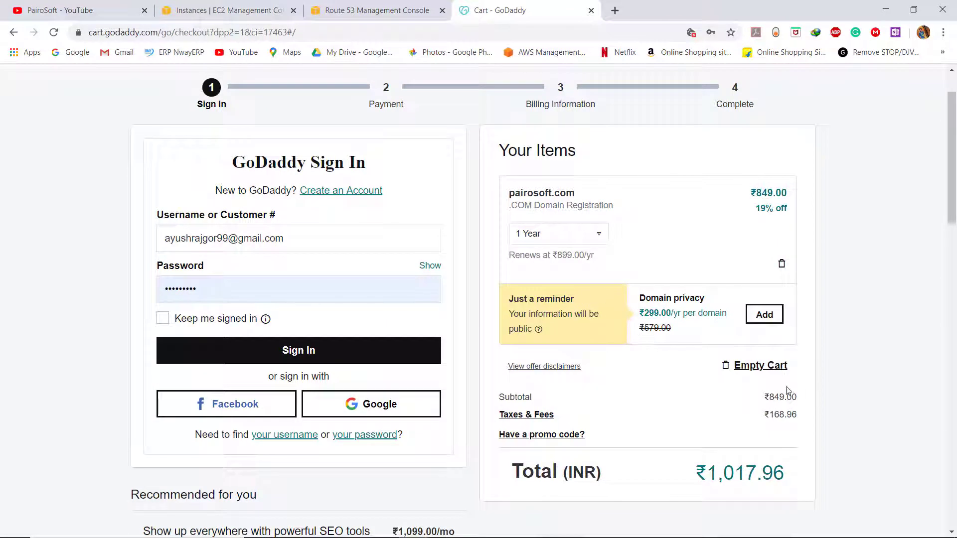
pyautogui.click(577, 233)
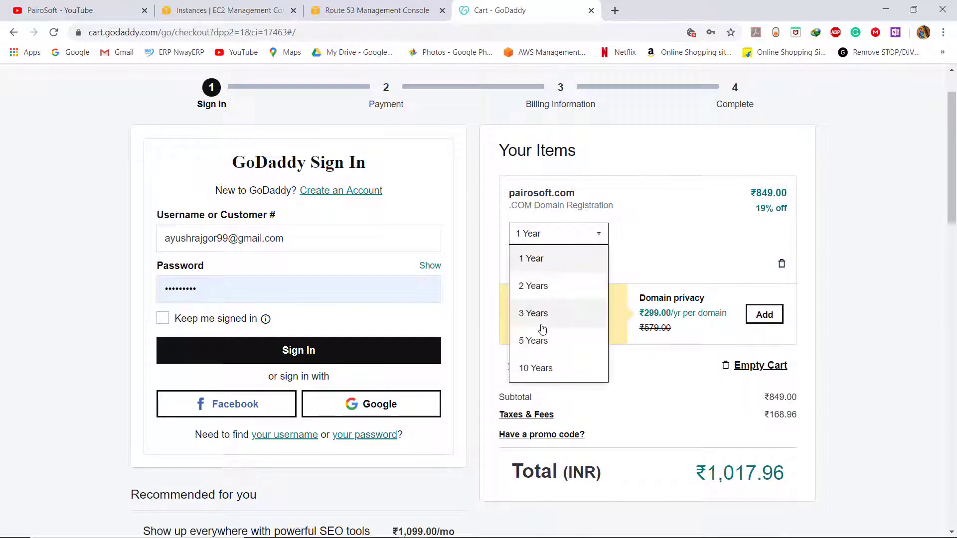
pyautogui.click(531, 259)
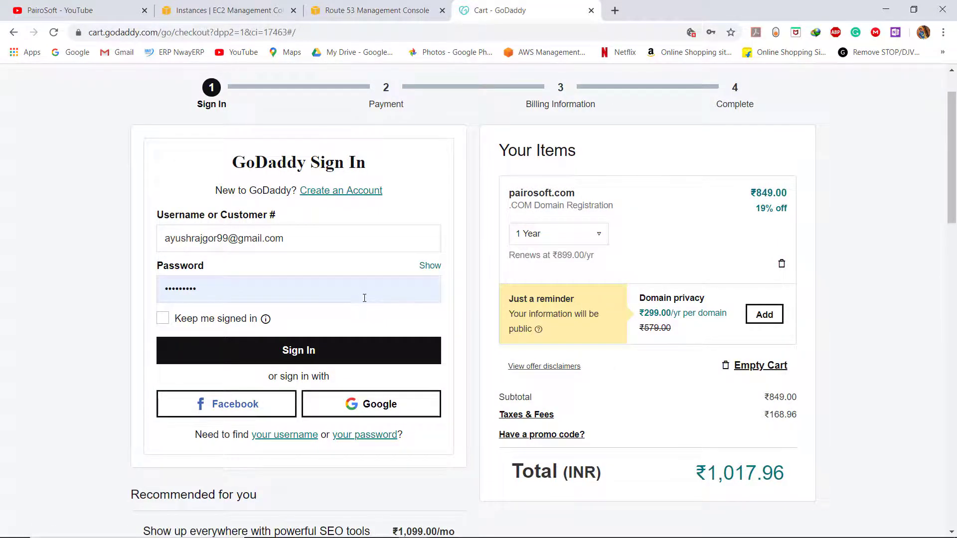
# Look over the checkout page's sign-in form, recommended add-ons and order total
pyautogui.scroll(1, 384, 312)
pyautogui.scroll(-3, 231, 365)
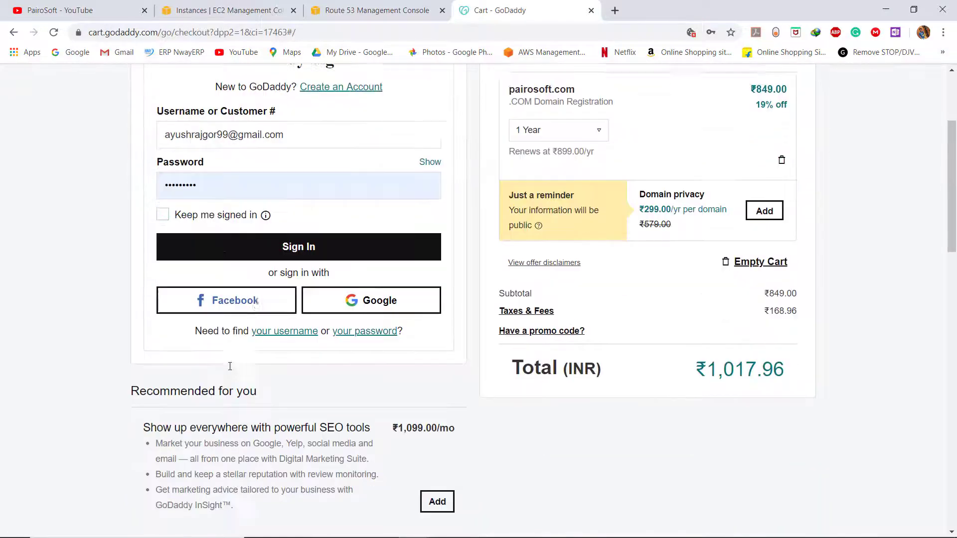
pyautogui.scroll(-4, 265, 254)
pyautogui.scroll(7, 348, 200)
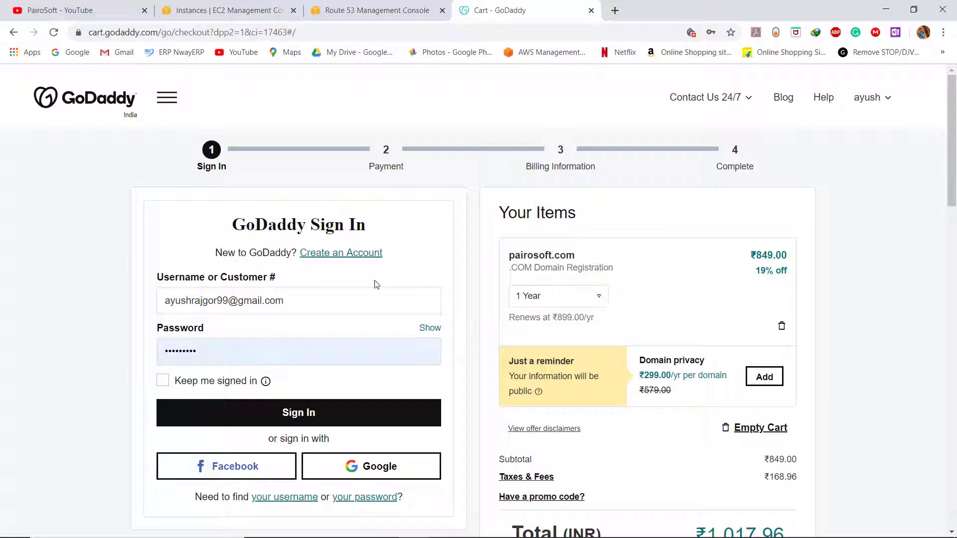
pyautogui.scroll(-1, 438, 325)
pyautogui.scroll(-1, 437, 325)
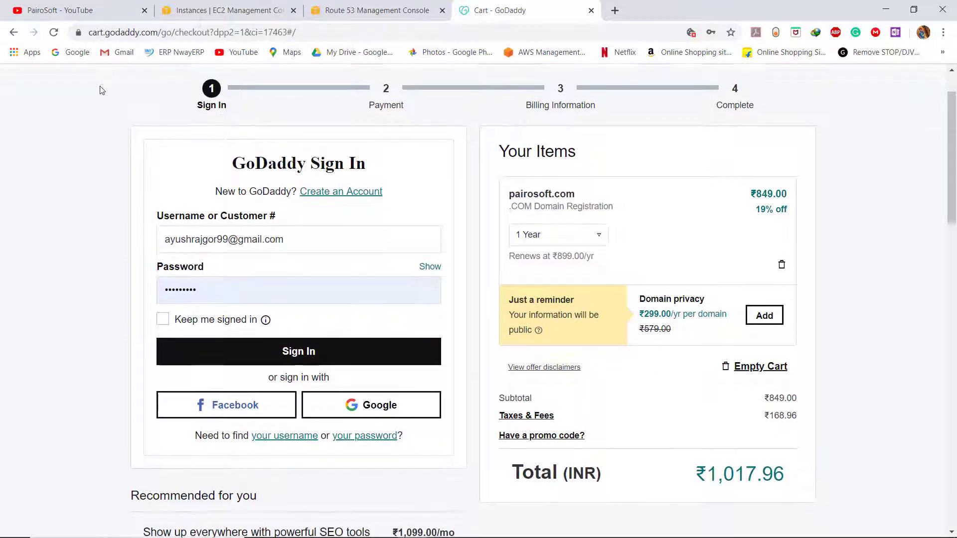
pyautogui.scroll(3, 399, 249)
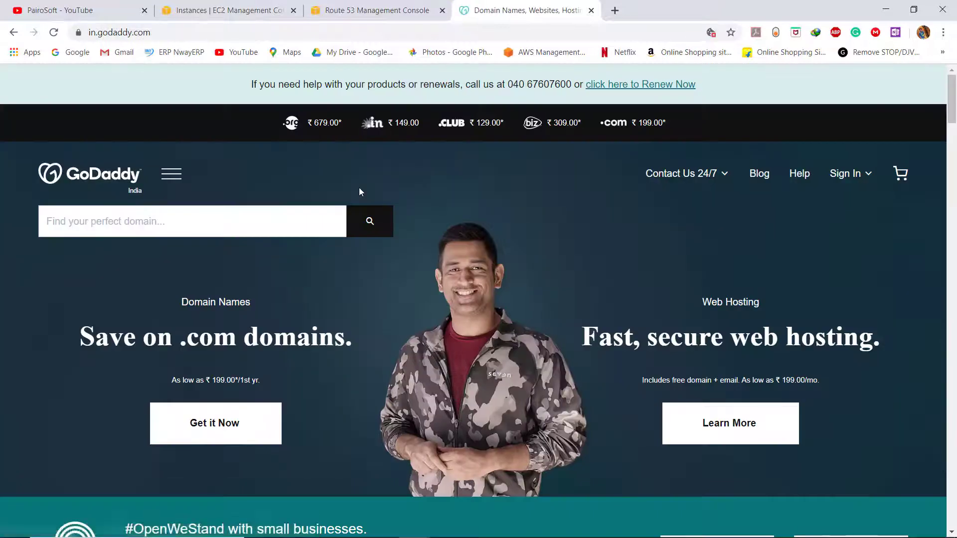
# Search GoDaddy for the domain name lostincode and look over the offered domains and prices
pyautogui.click(172, 225)
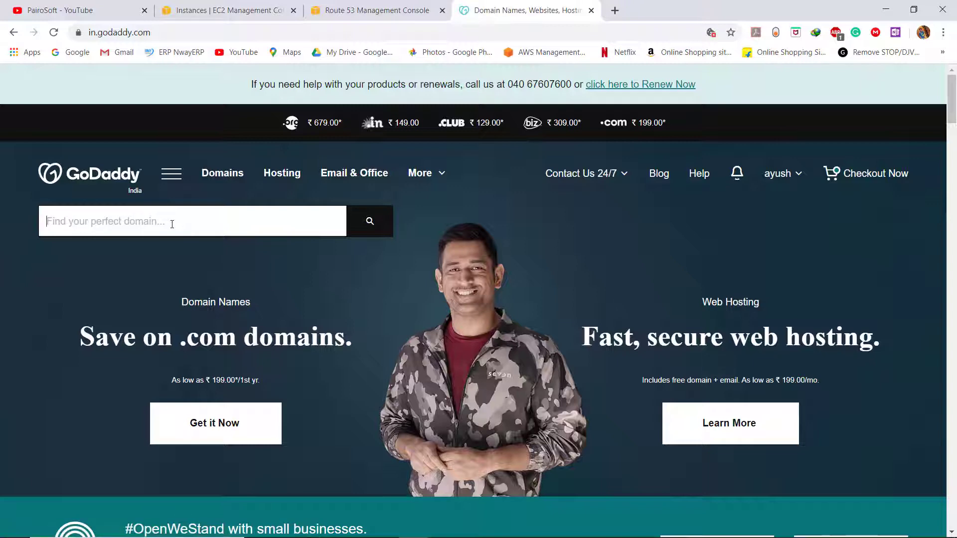
pyautogui.click(172, 224)
pyautogui.write('lostin')
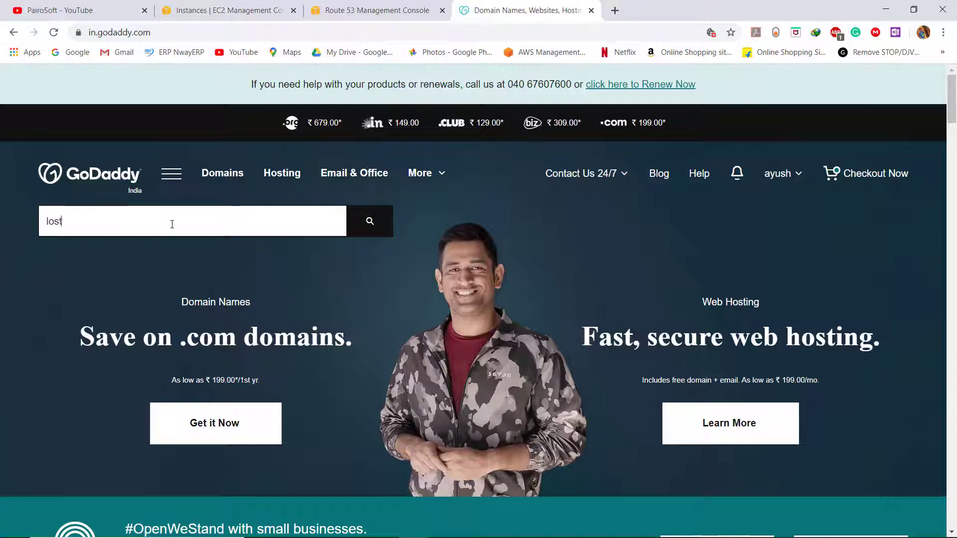
pyautogui.write('code')
pyautogui.press('Return')
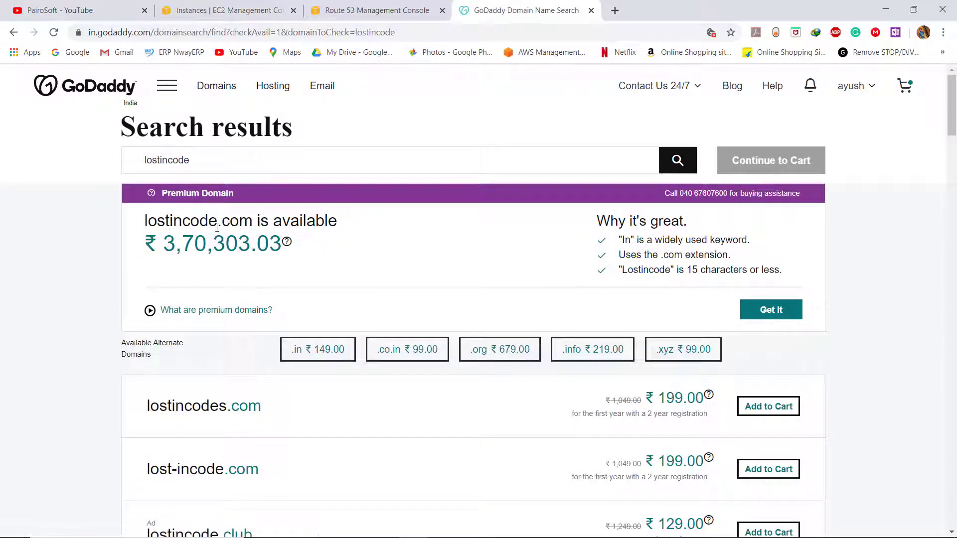
pyautogui.scroll(-4, 181, 150)
pyautogui.scroll(2, 180, 150)
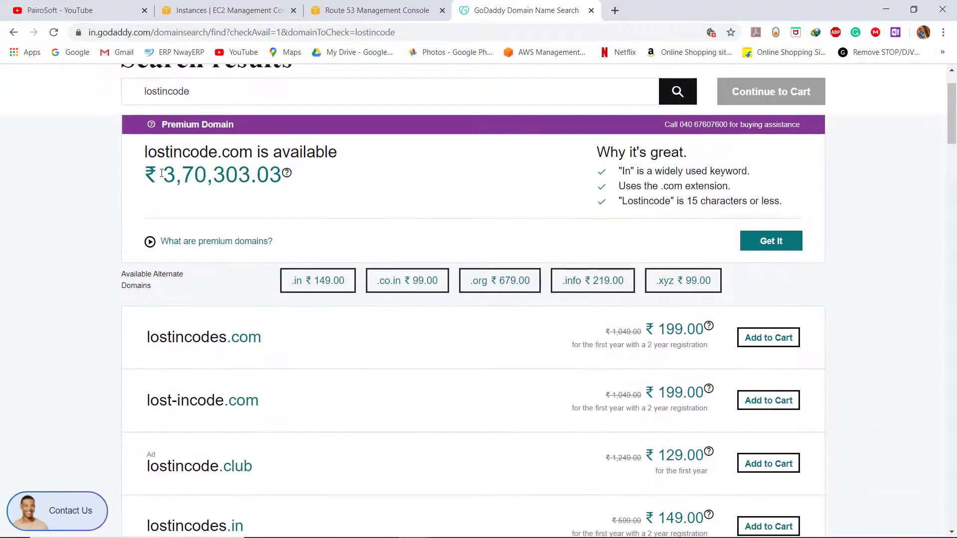
pyautogui.scroll(2, 239, 166)
# Check the availability of lostincode.in, lostincode.net and lostincode.ac.in in the domain search
pyautogui.click(232, 164)
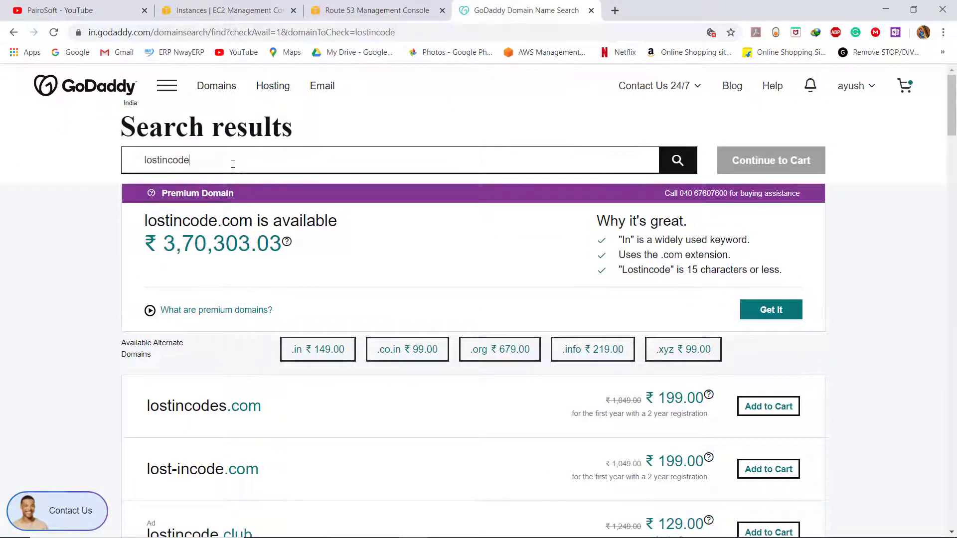
pyautogui.write('.in')
pyautogui.press('Return')
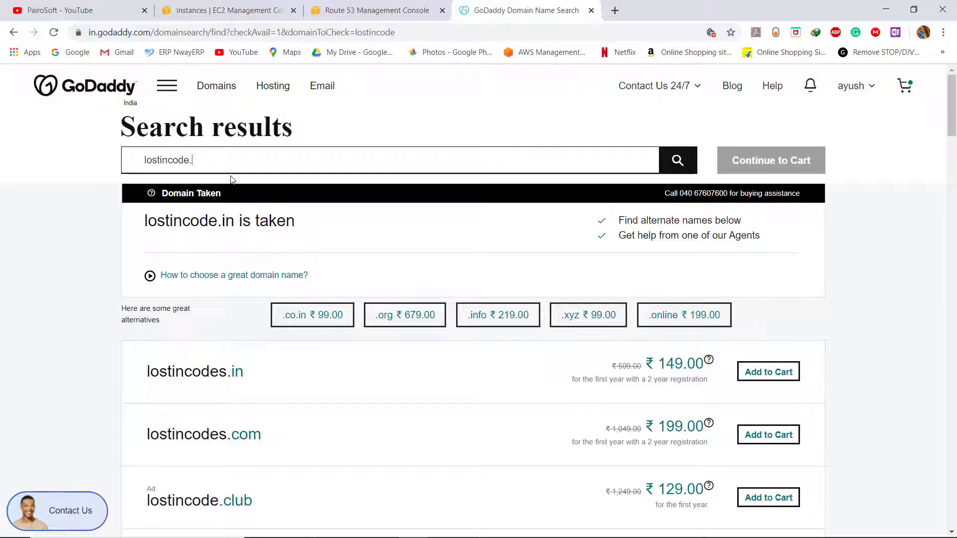
pyautogui.press('Return')
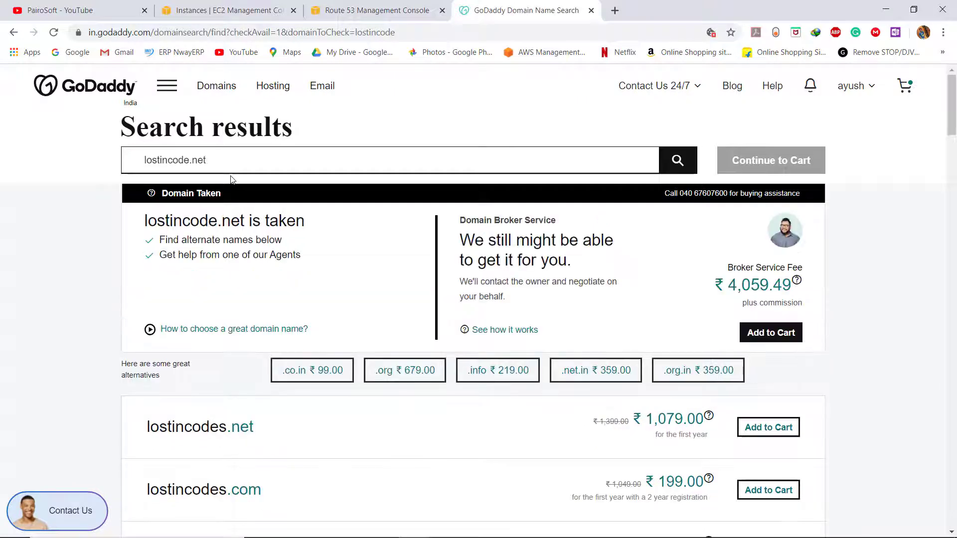
pyautogui.click(237, 165)
pyautogui.write('ac.in')
pyautogui.press('Return')
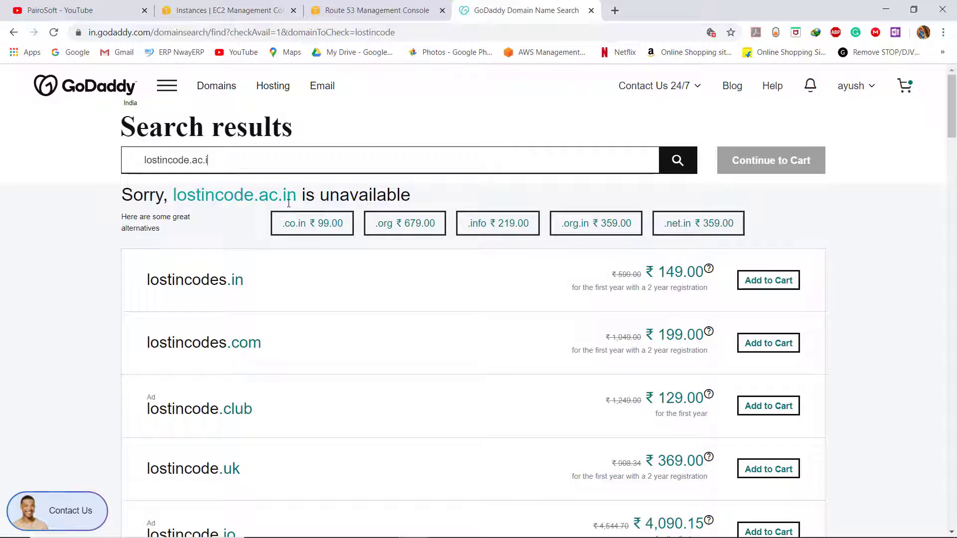
# Add the alternative domain lostincode.co.in to the basket and close the basket overview
pyautogui.click(303, 233)
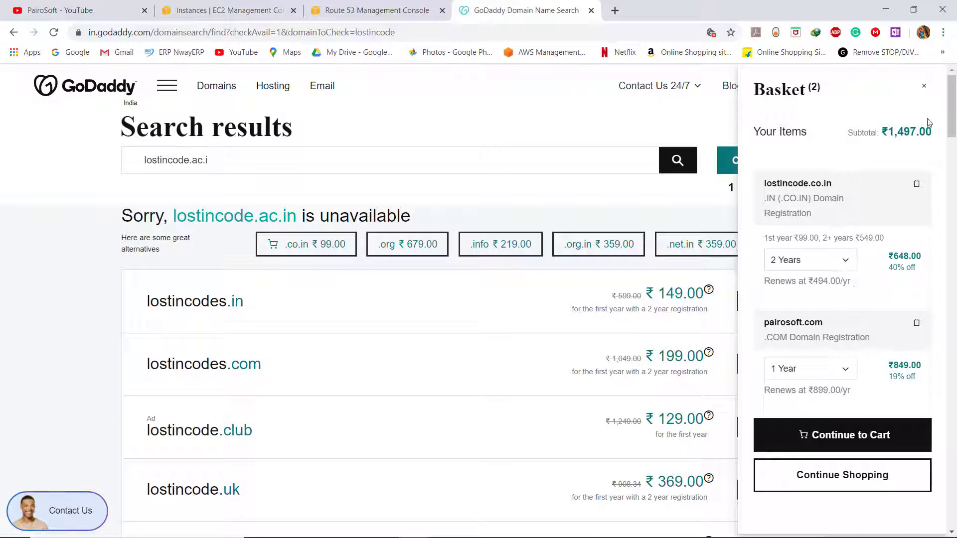
pyautogui.click(924, 86)
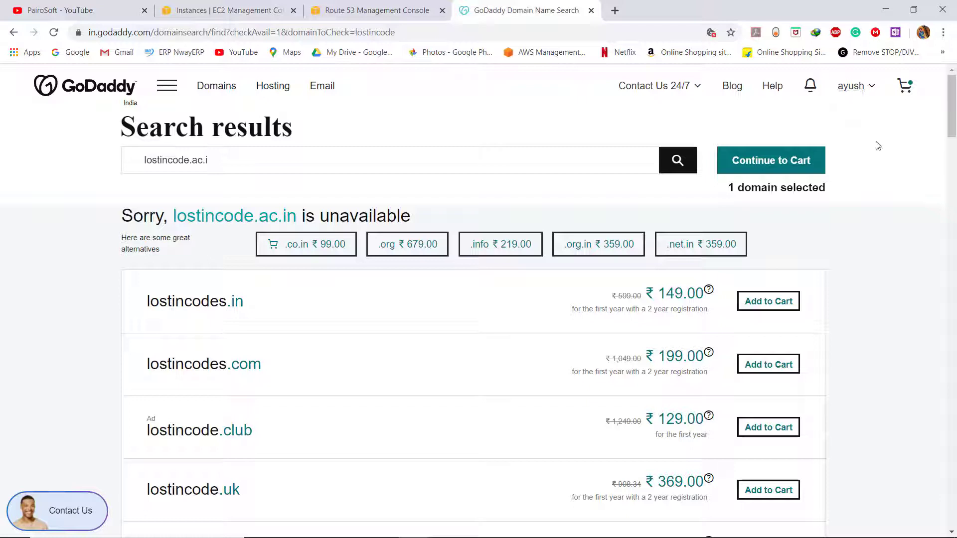
# Open the DNS management page of the owned domain lostincode.in through the account's domain list and domain settings
pyautogui.click(91, 92)
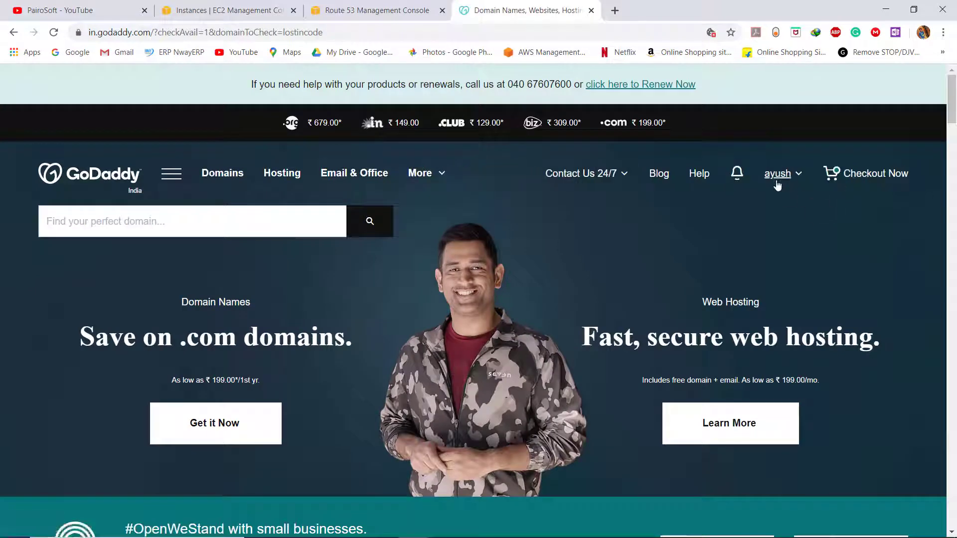
pyautogui.click(796, 175)
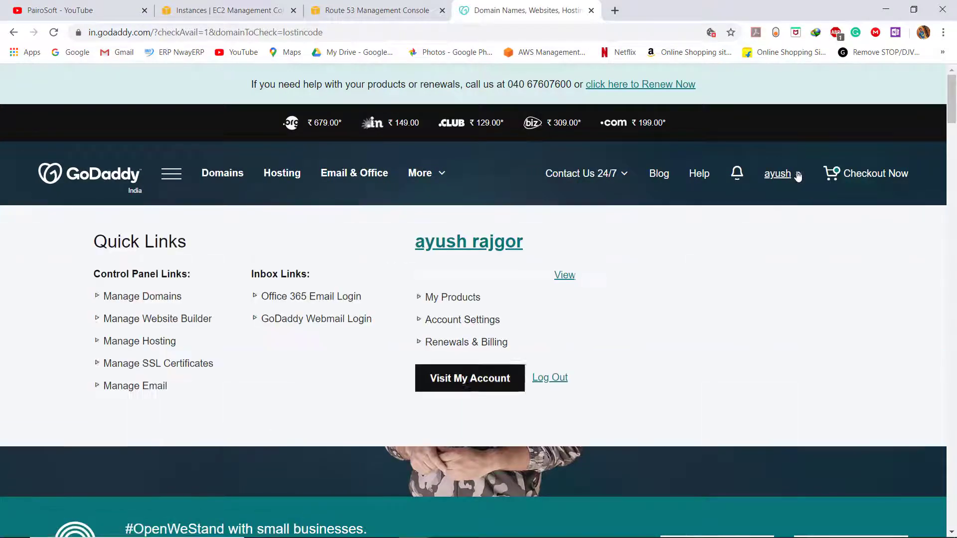
pyautogui.click(174, 301)
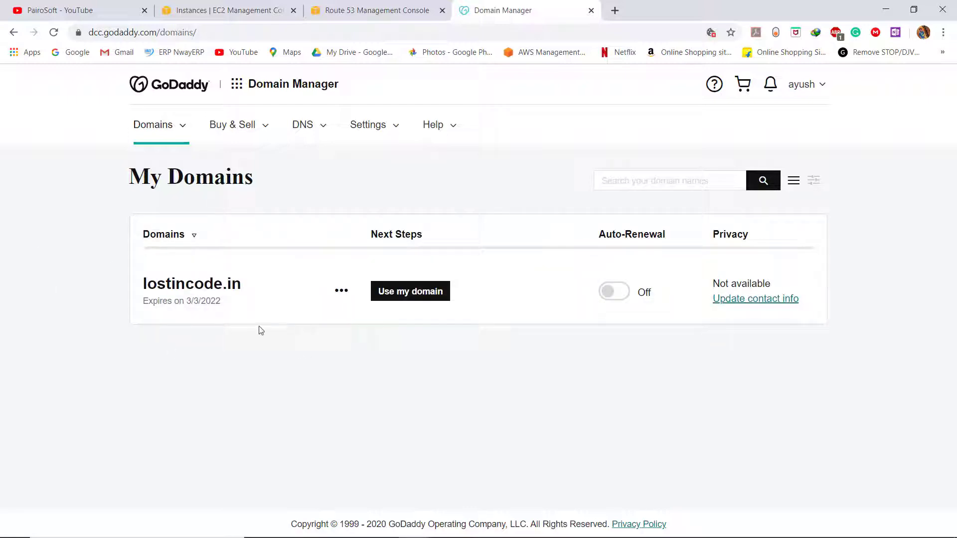
pyautogui.click(189, 284)
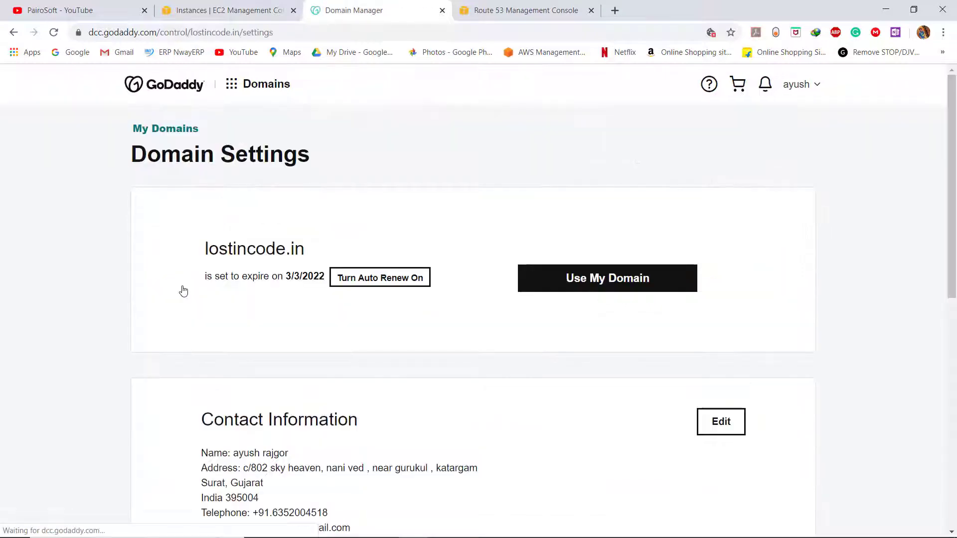
pyautogui.scroll(-8, 186, 294)
pyautogui.scroll(-3, 192, 303)
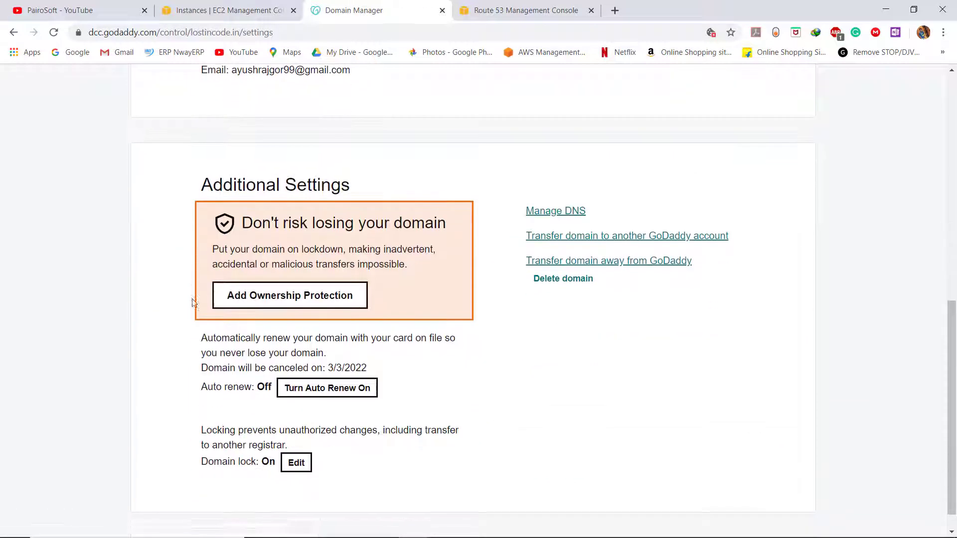
pyautogui.click(559, 212)
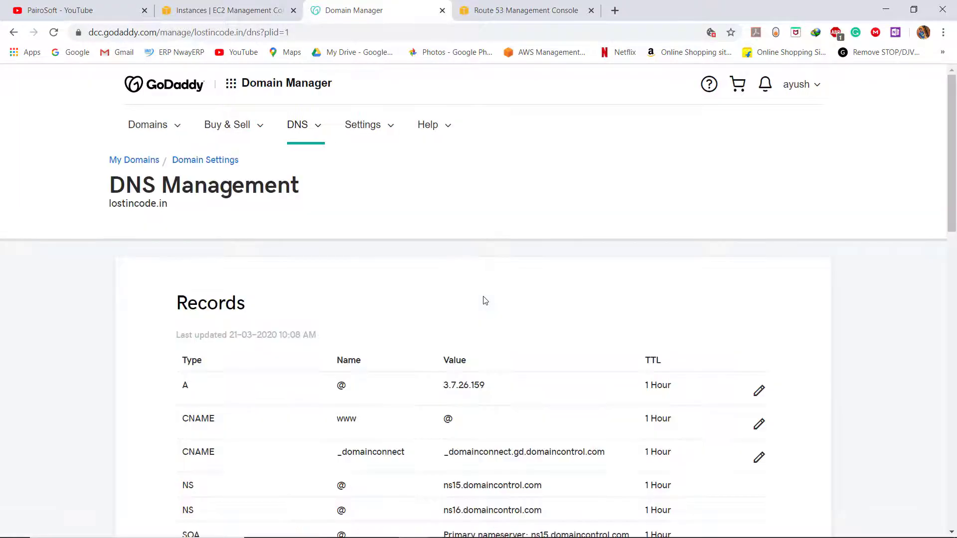
# Examine the DNS records of lostincode.in, especially the type, name and value of the A record
pyautogui.scroll(-3, 489, 301)
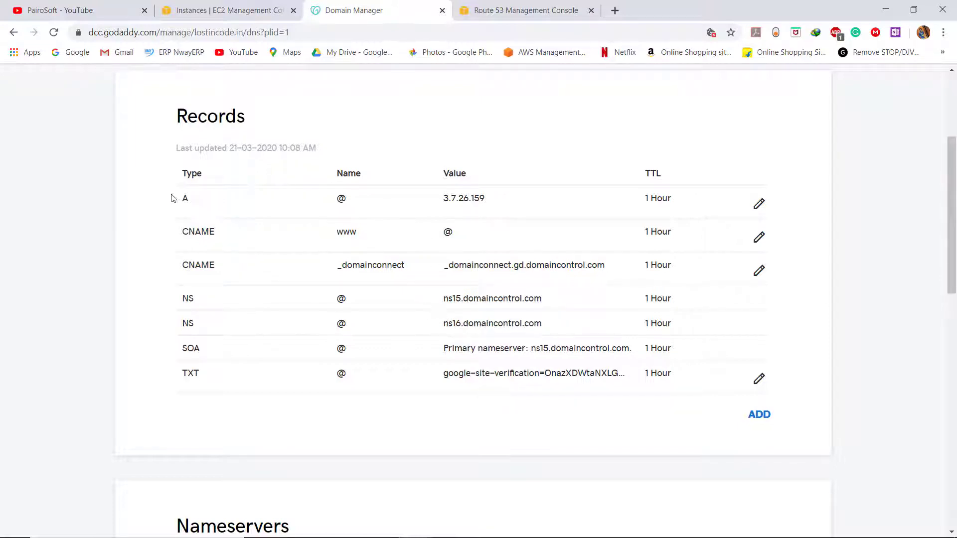
pyautogui.moveTo(171, 197); pyautogui.dragTo(345, 193)
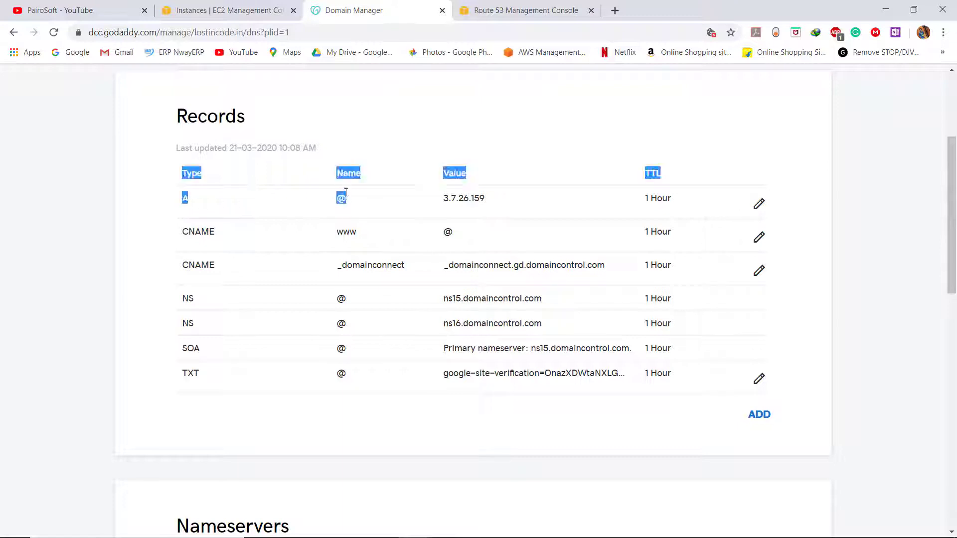
pyautogui.click(499, 199)
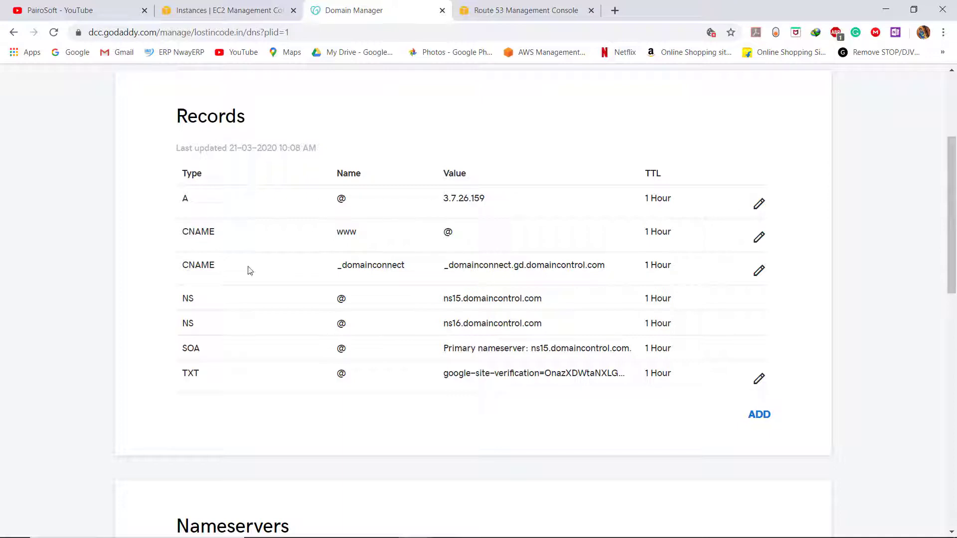
pyautogui.scroll(1, 447, 417)
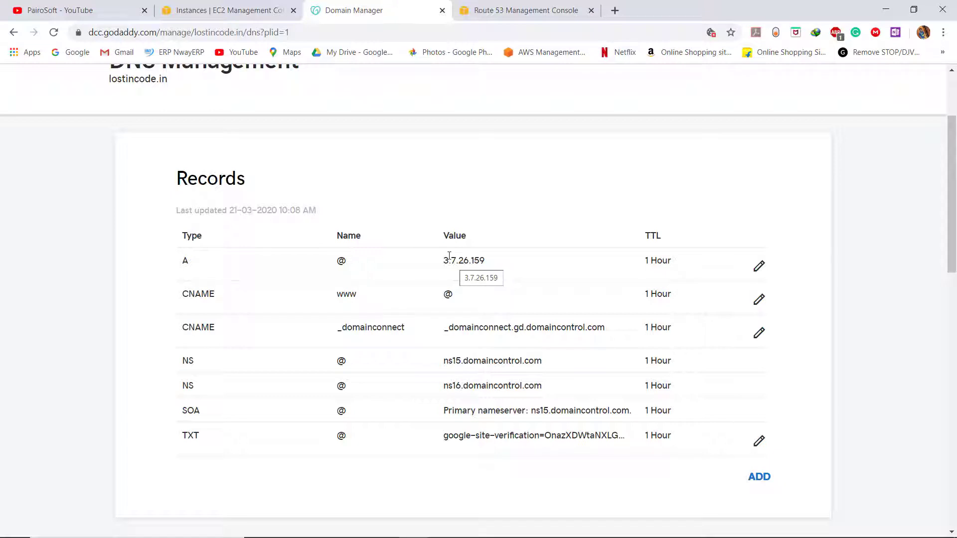
pyautogui.click(758, 477)
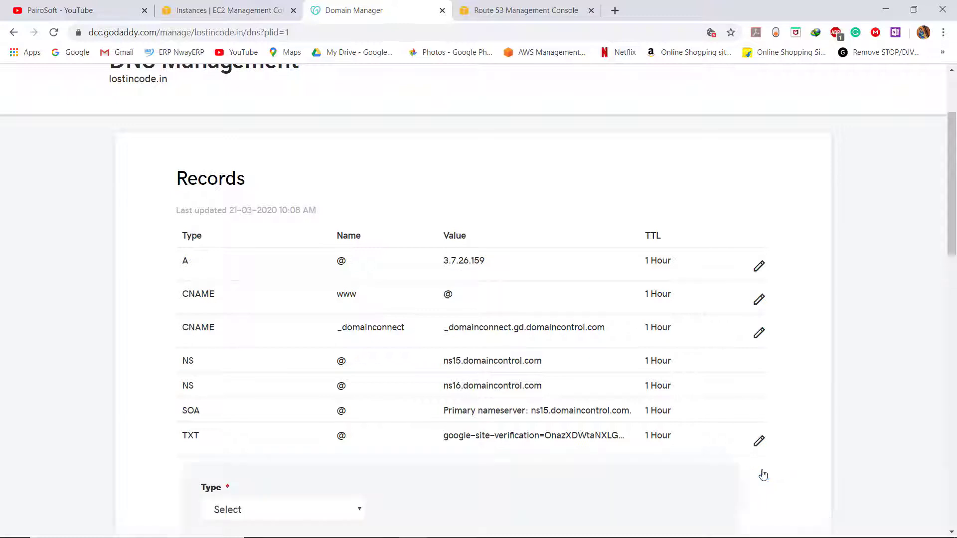
pyautogui.scroll(-1, 469, 321)
pyautogui.scroll(-2, 466, 327)
pyautogui.click(352, 319)
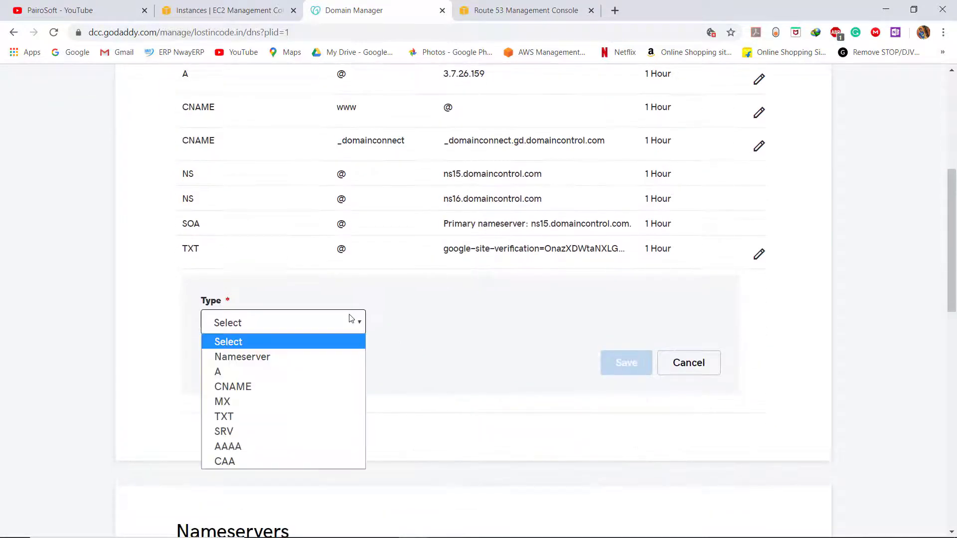
pyautogui.click(298, 371)
pyautogui.click(398, 317)
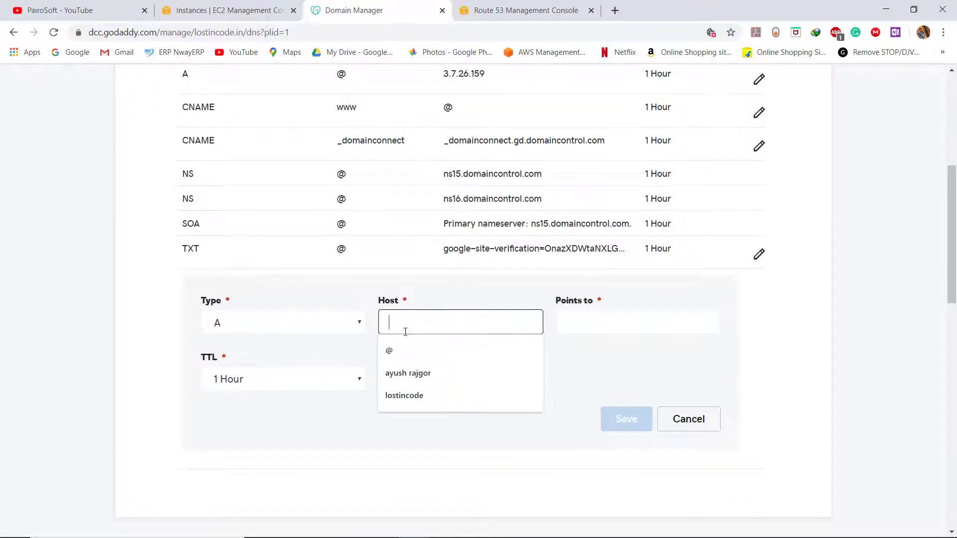
pyautogui.scroll(1, 404, 336)
pyautogui.click(409, 385)
pyautogui.click(411, 414)
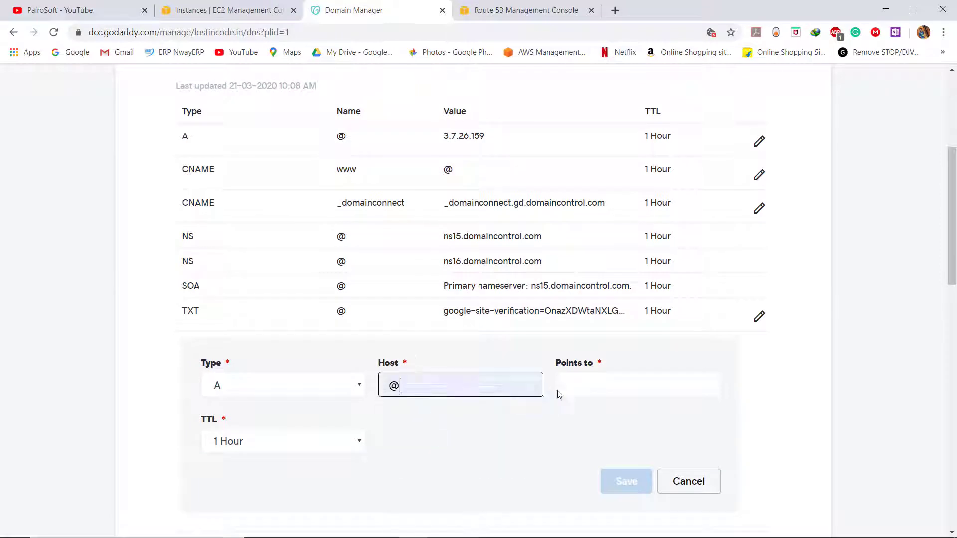
pyautogui.click(561, 386)
pyautogui.click(498, 427)
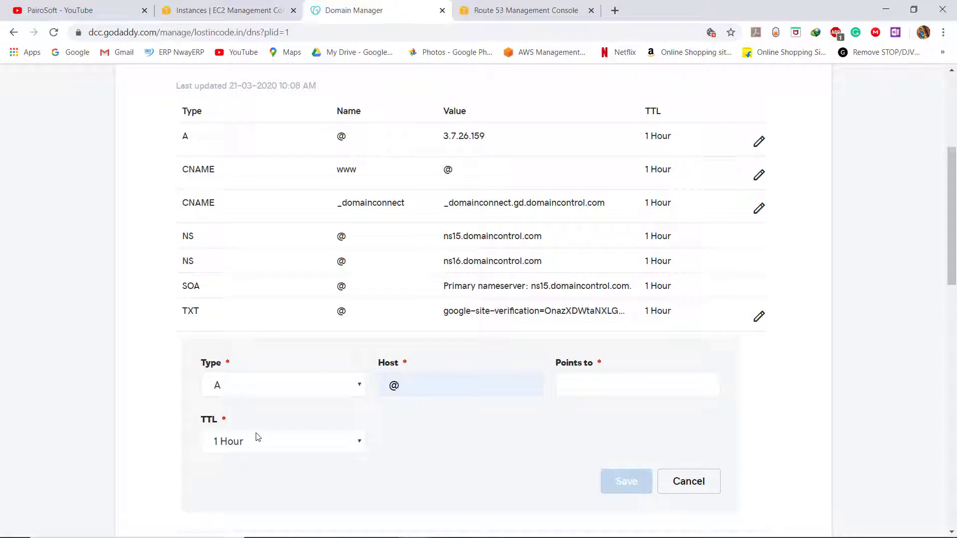
pyautogui.scroll(3, 230, 296)
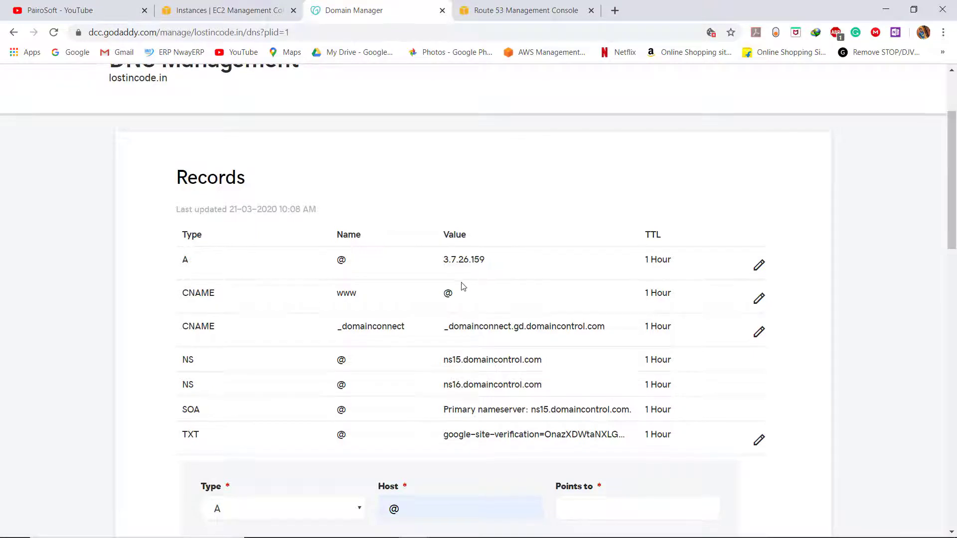
pyautogui.scroll(-4, 664, 417)
pyautogui.click(681, 422)
# Open the existing A record of lostincode.in for editing and clear its Points to address
pyautogui.scroll(3, 645, 292)
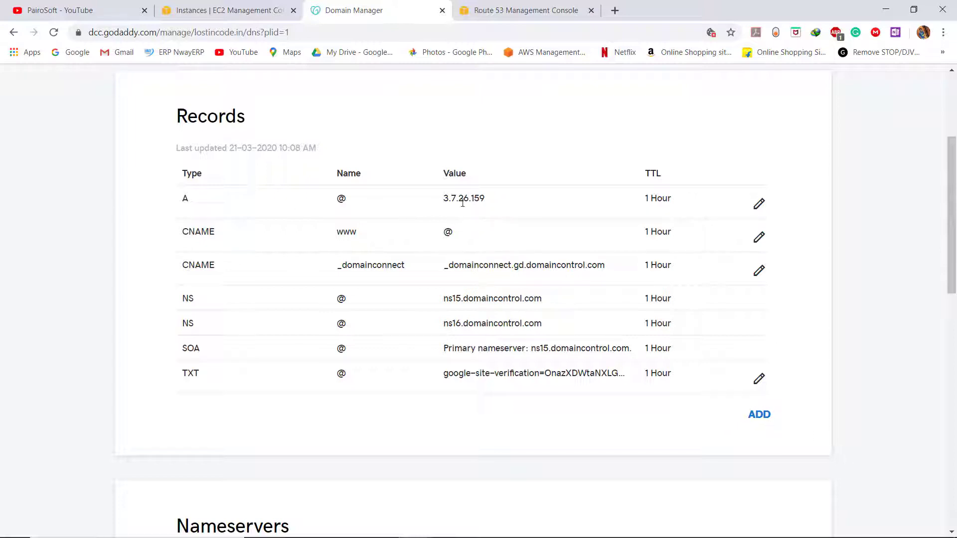
pyautogui.moveTo(451, 198); pyautogui.dragTo(479, 202)
pyautogui.click(665, 208)
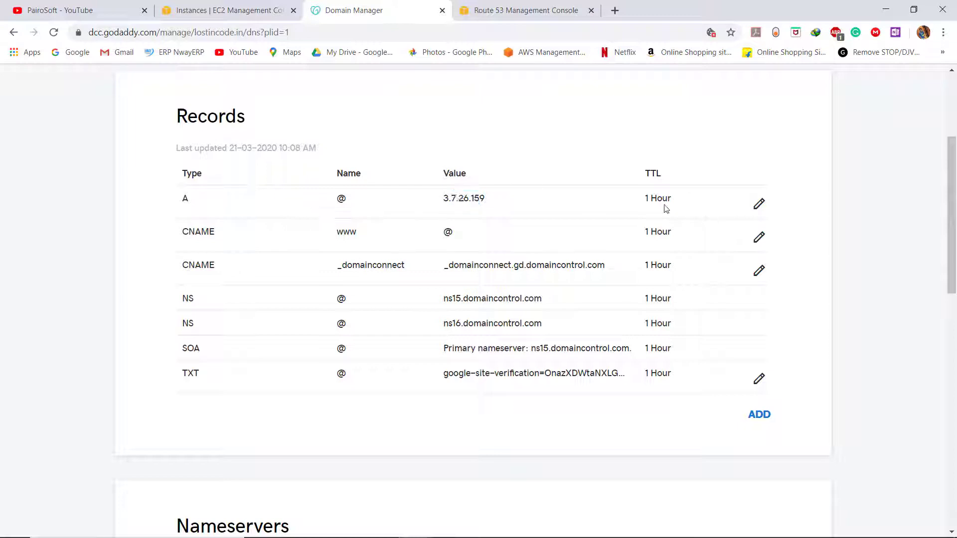
pyautogui.click(758, 205)
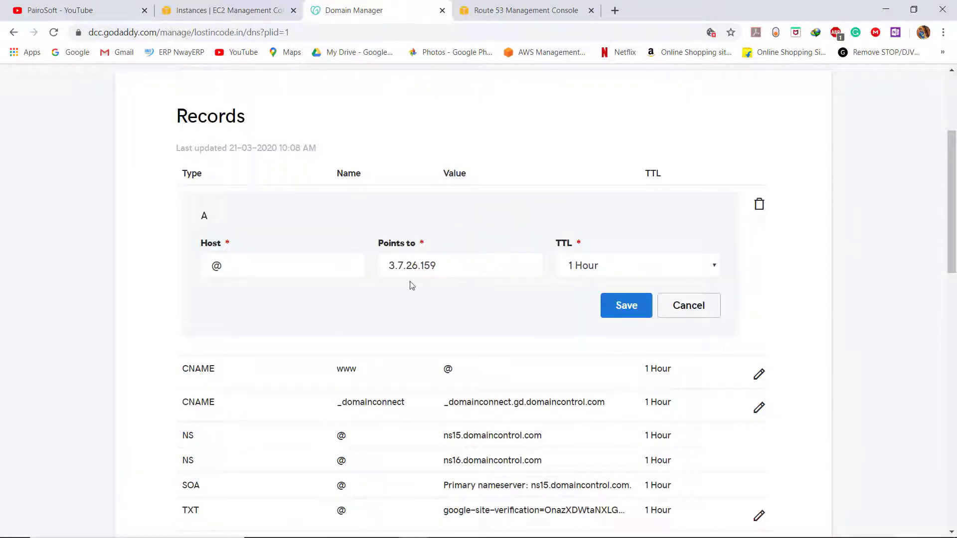
pyautogui.moveTo(440, 267); pyautogui.dragTo(363, 282)
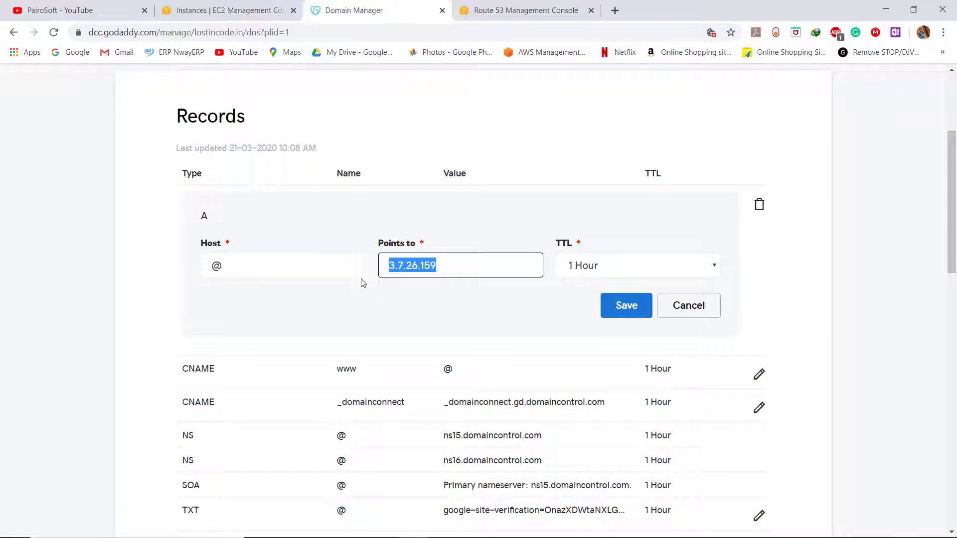
pyautogui.press('BackSpace')
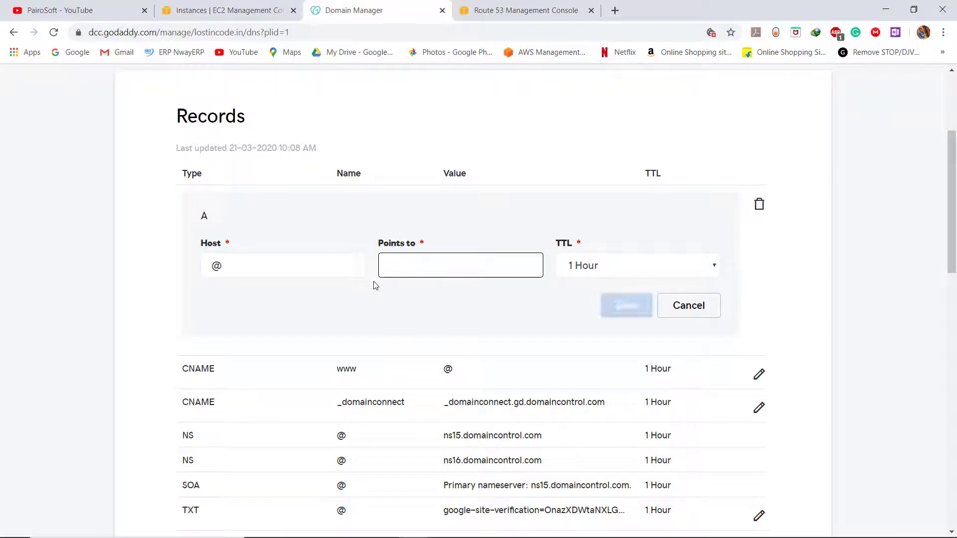
# Copy the EC2 instance's IPv4 public IP, set it as the A record's Points to address (3.7.134.100), and save the record
pyautogui.click(219, 9)
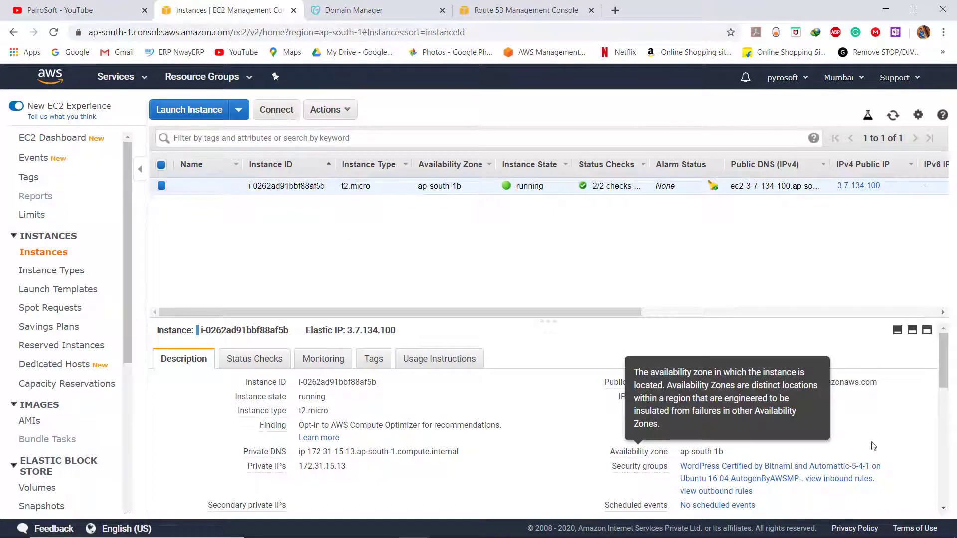
pyautogui.click(732, 397)
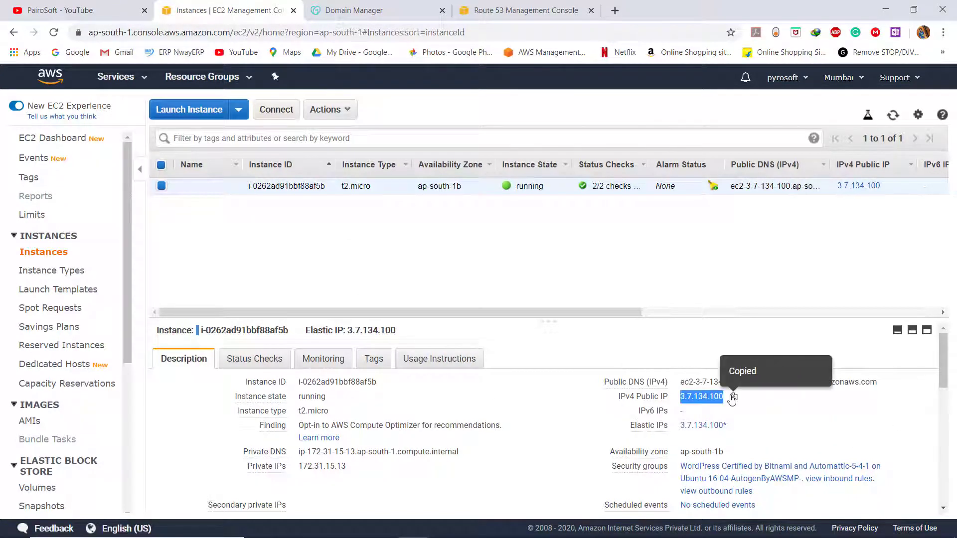
pyautogui.click(377, 5)
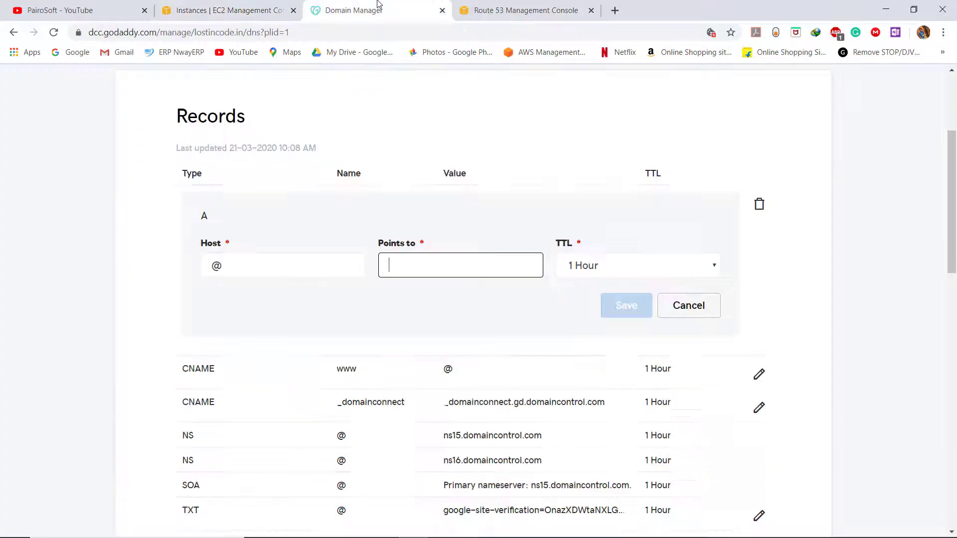
pyautogui.click(427, 263)
pyautogui.rightClick(427, 263)
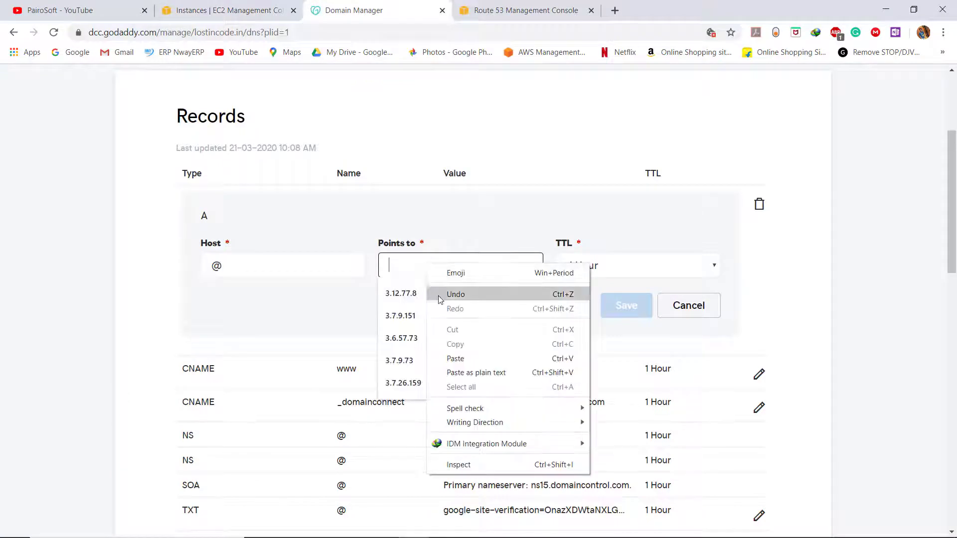
pyautogui.click(451, 355)
pyautogui.click(484, 211)
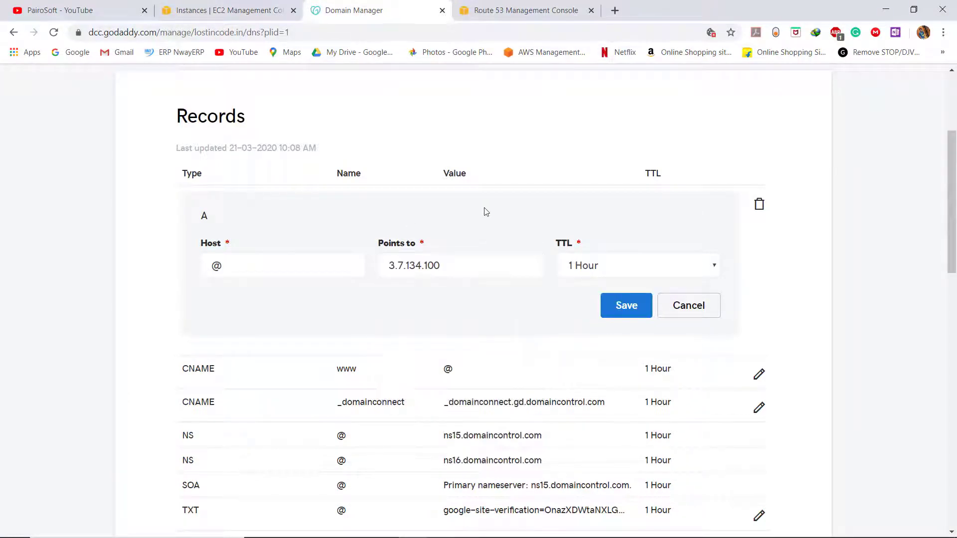
pyautogui.click(229, 10)
pyautogui.click(417, 5)
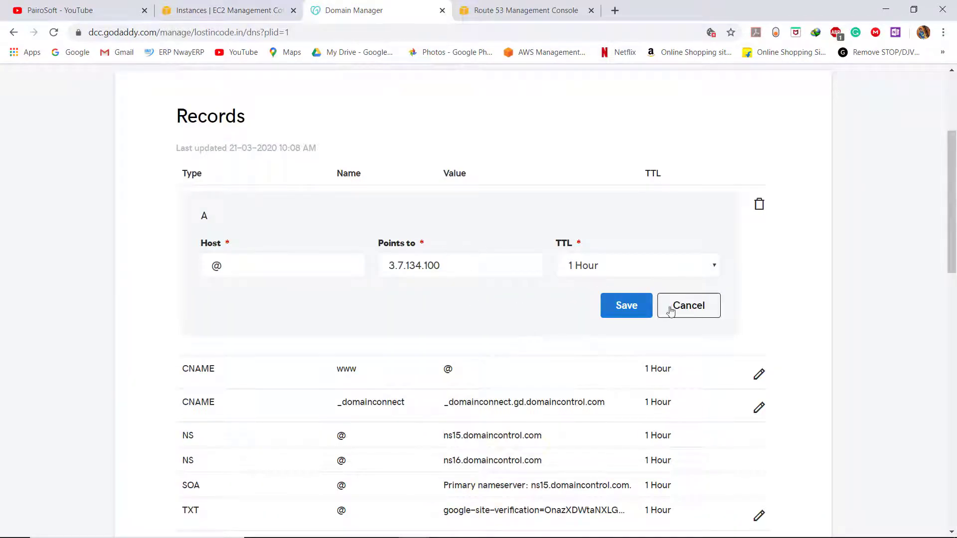
pyautogui.click(613, 310)
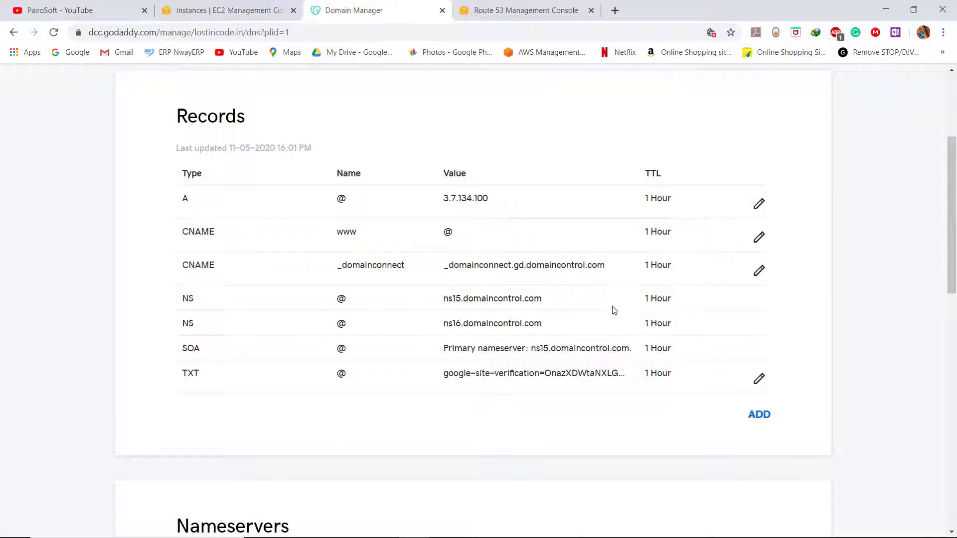
pyautogui.scroll(4, 555, 293)
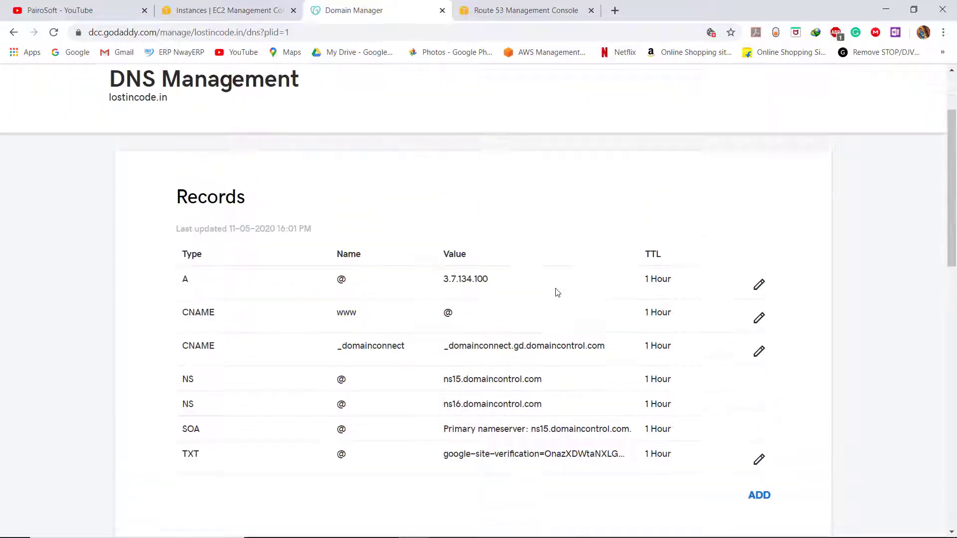
# Search the web for dnschecker in a new browser tab beside the domain manager and open dnschecker.org
pyautogui.click(614, 10)
pyautogui.moveTo(626, 5); pyautogui.dragTo(482, 4)
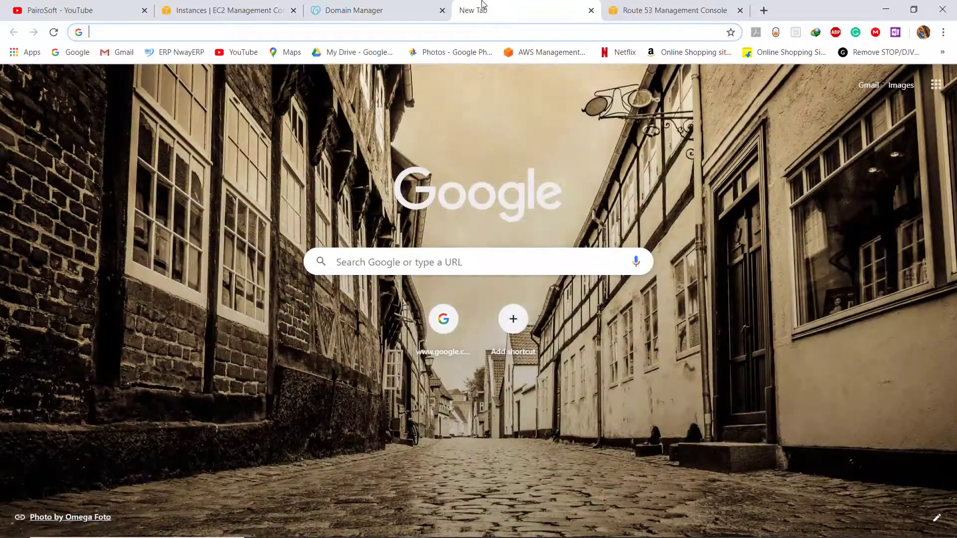
pyautogui.write('dns')
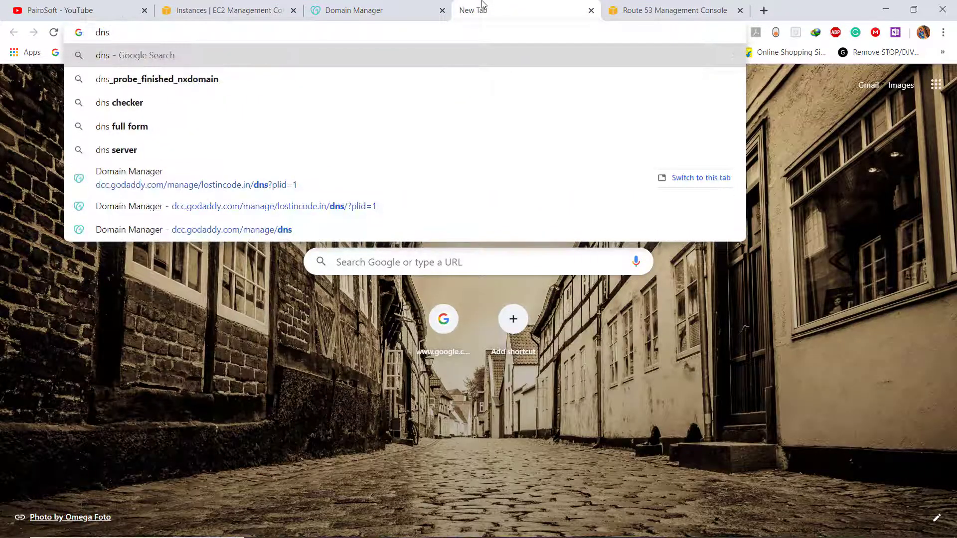
pyautogui.write('ch')
pyautogui.press('Return')
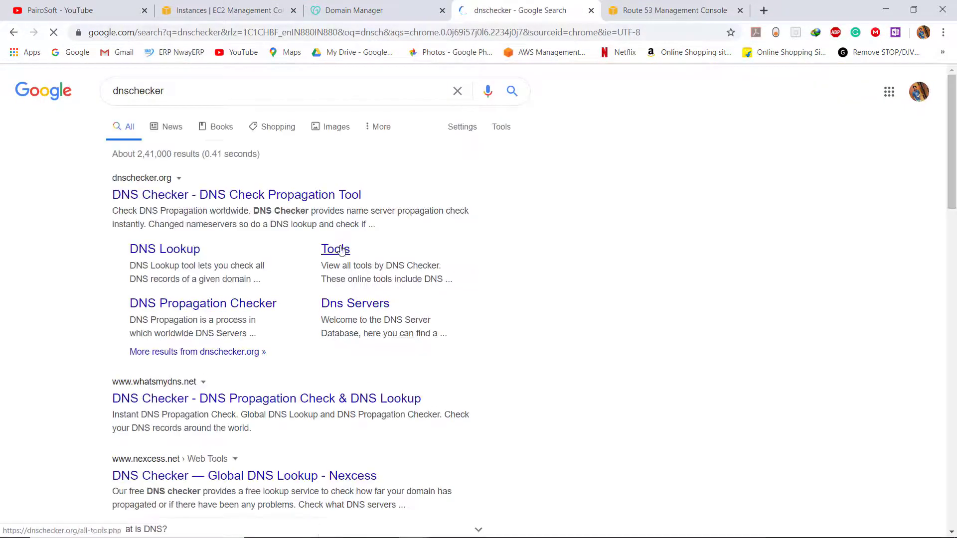
pyautogui.click(324, 195)
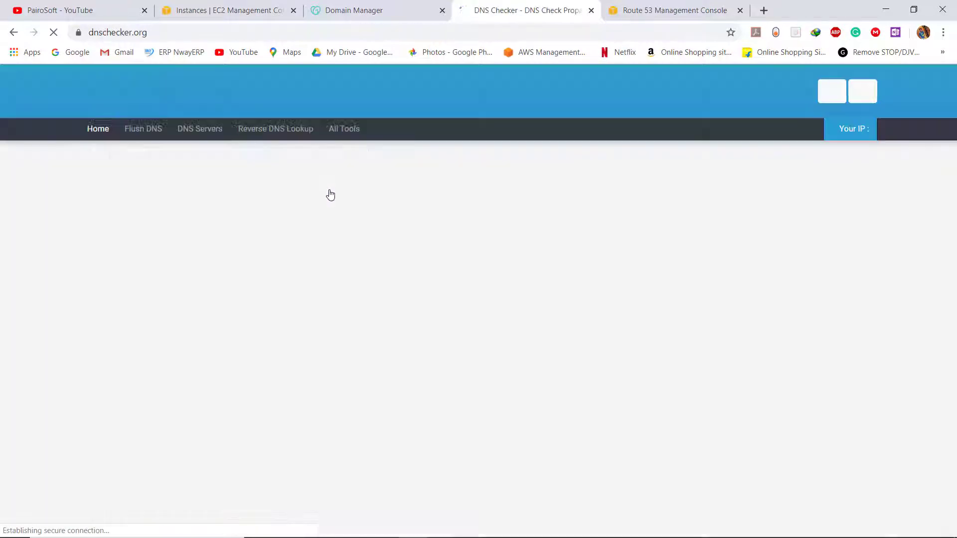
# Run a DNS check of lostincode.in for A records and review the propagation across the listed worldwide servers
pyautogui.click(152, 194)
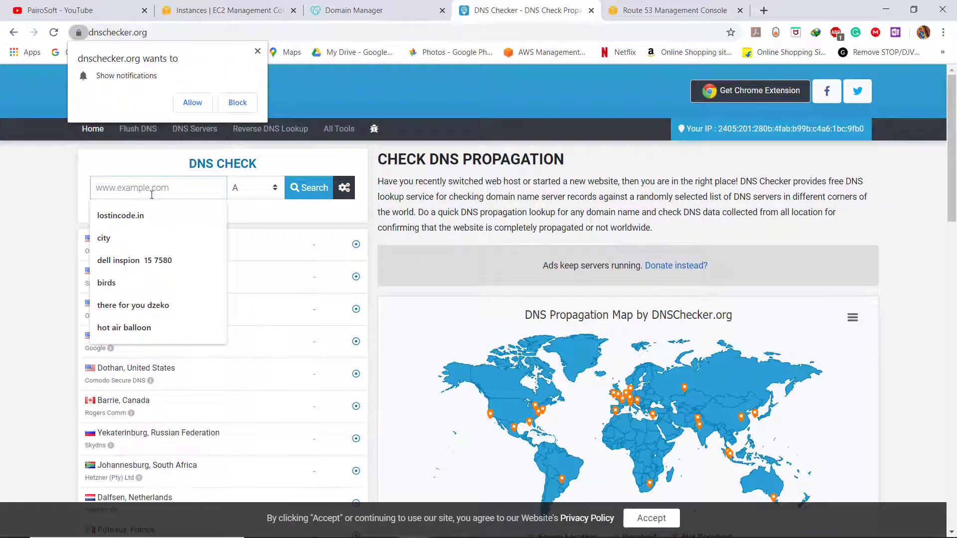
pyautogui.click(160, 215)
pyautogui.click(311, 187)
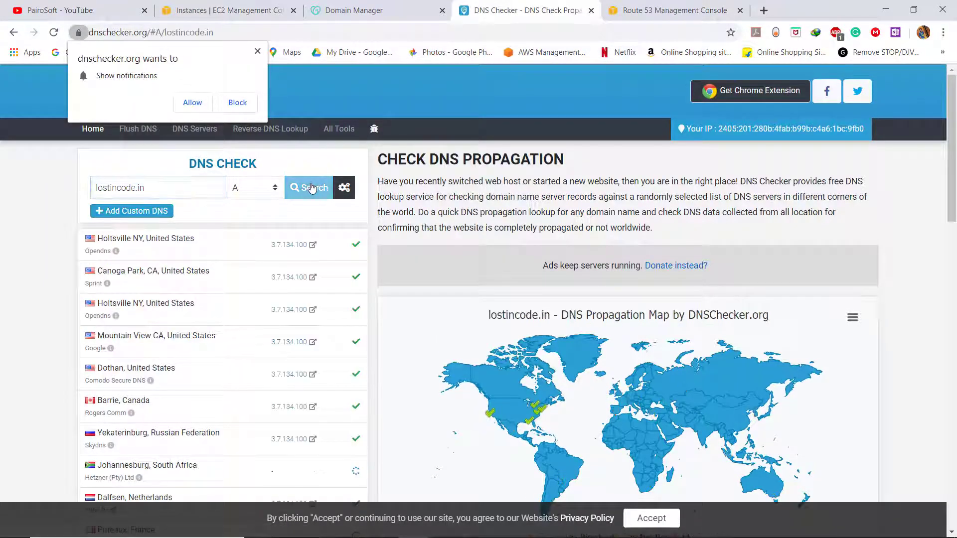
pyautogui.scroll(-7, 319, 249)
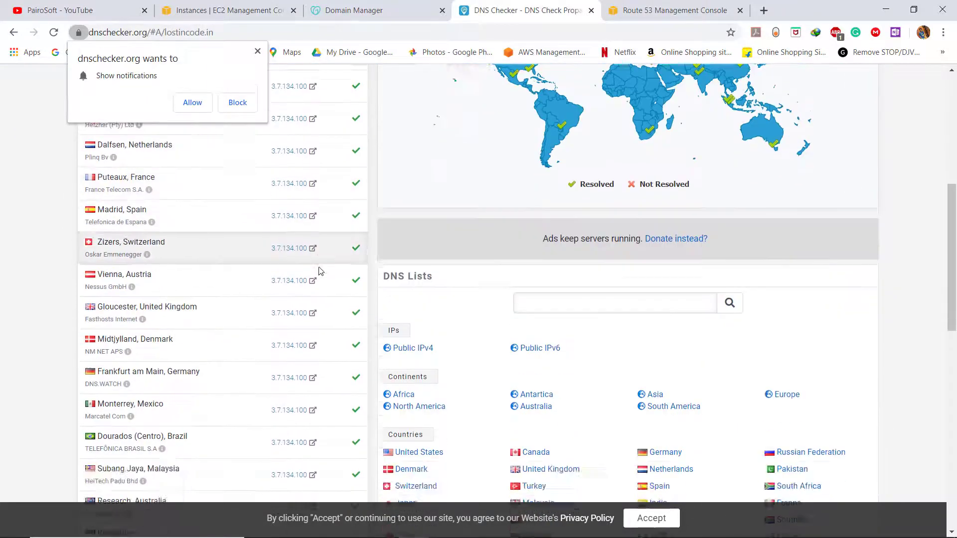
pyautogui.scroll(-12, 321, 279)
pyautogui.scroll(20, 332, 299)
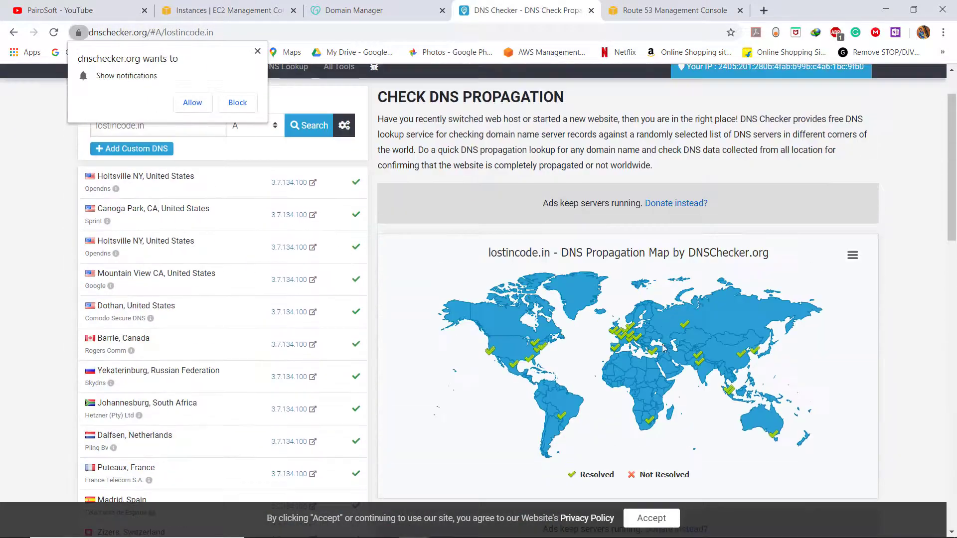
pyautogui.scroll(1, 437, 294)
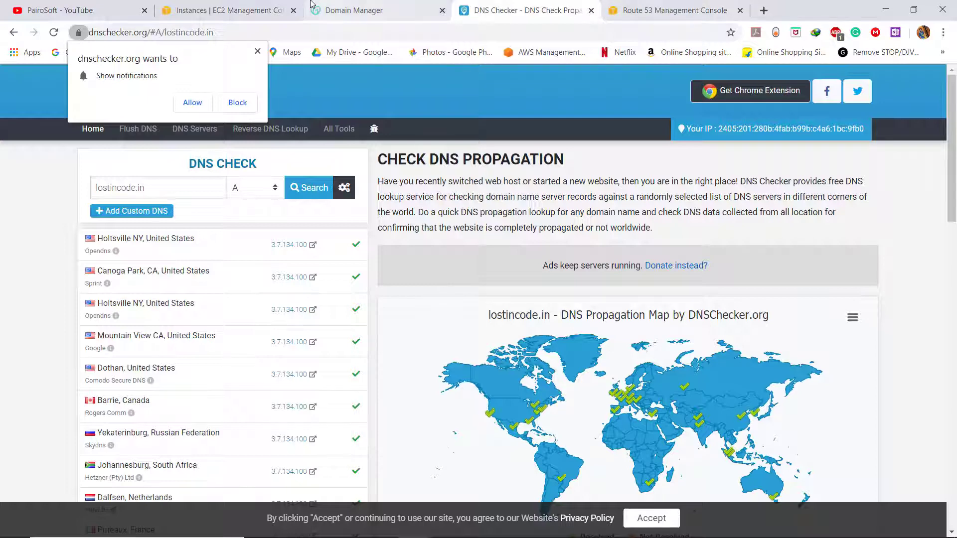
# Open the EC2 instance's public IP 3.7.134.100 as a website from the instance details and look through the WordPress blog
pyautogui.click(358, 10)
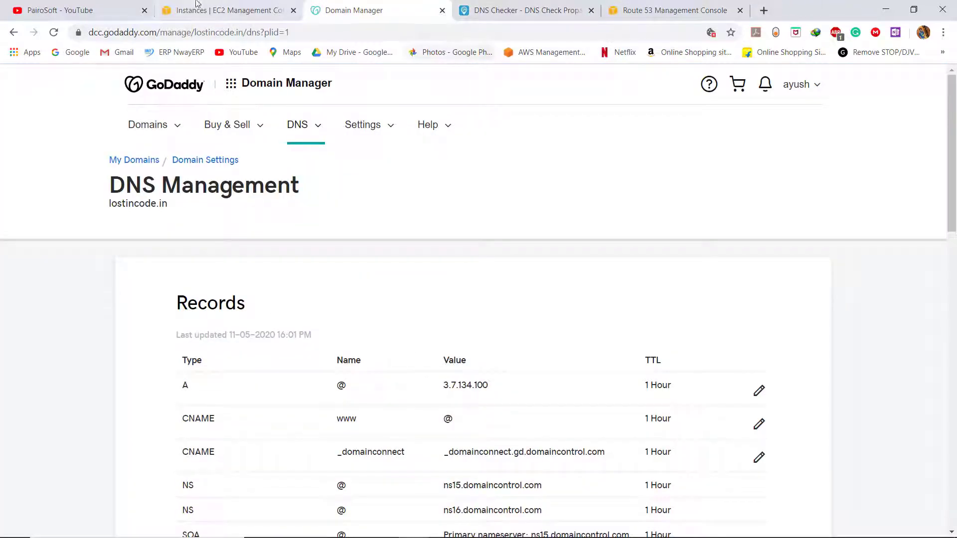
pyautogui.click(243, 9)
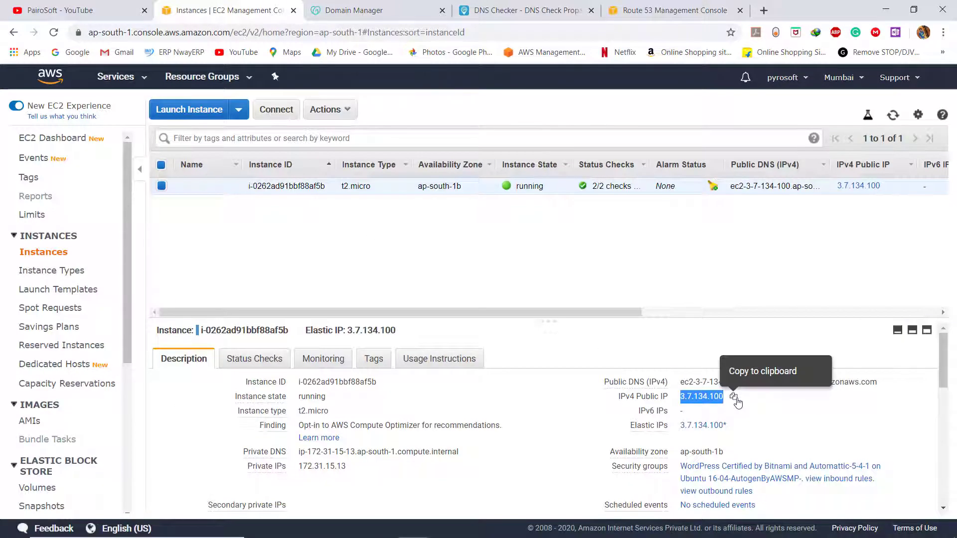
pyautogui.click(733, 397)
pyautogui.rightClick(719, 401)
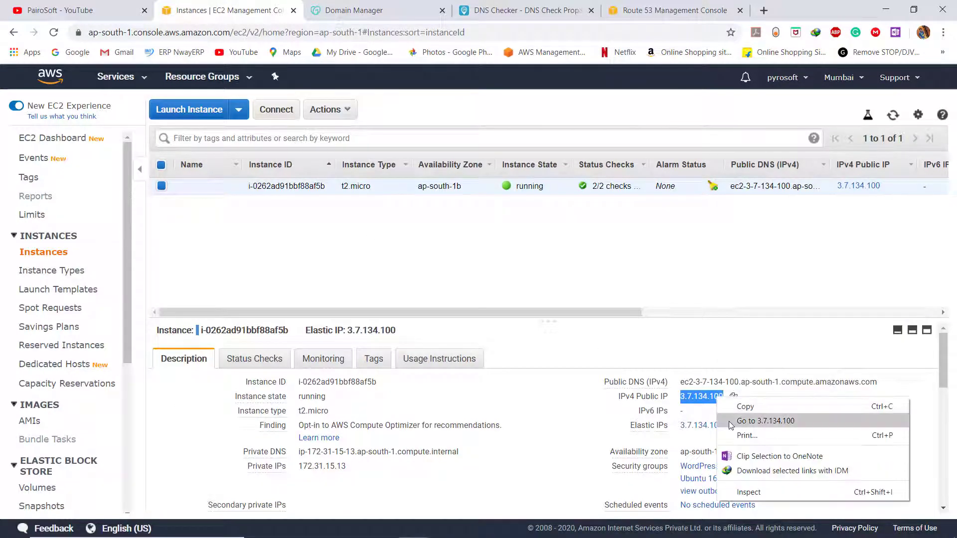
pyautogui.click(728, 421)
pyautogui.scroll(-12, 357, 250)
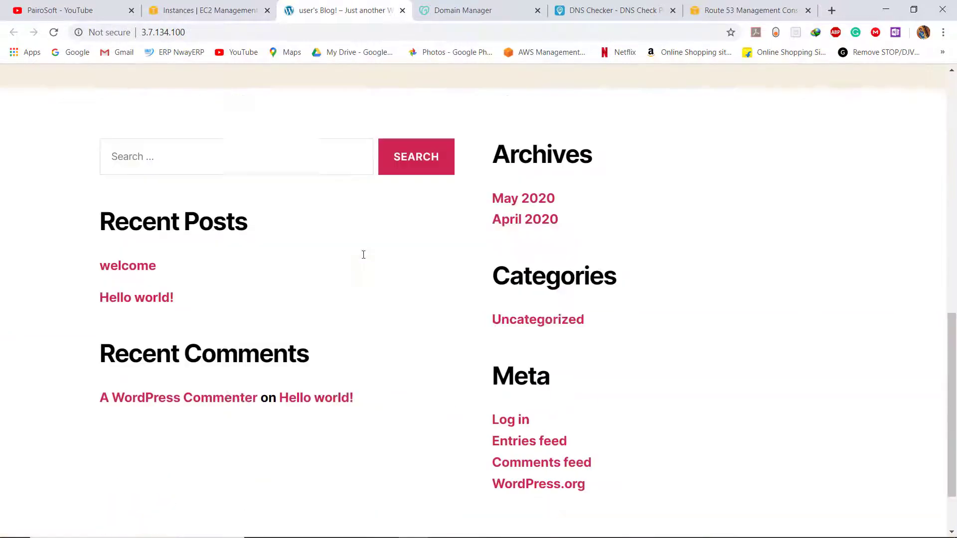
pyautogui.scroll(12, 363, 254)
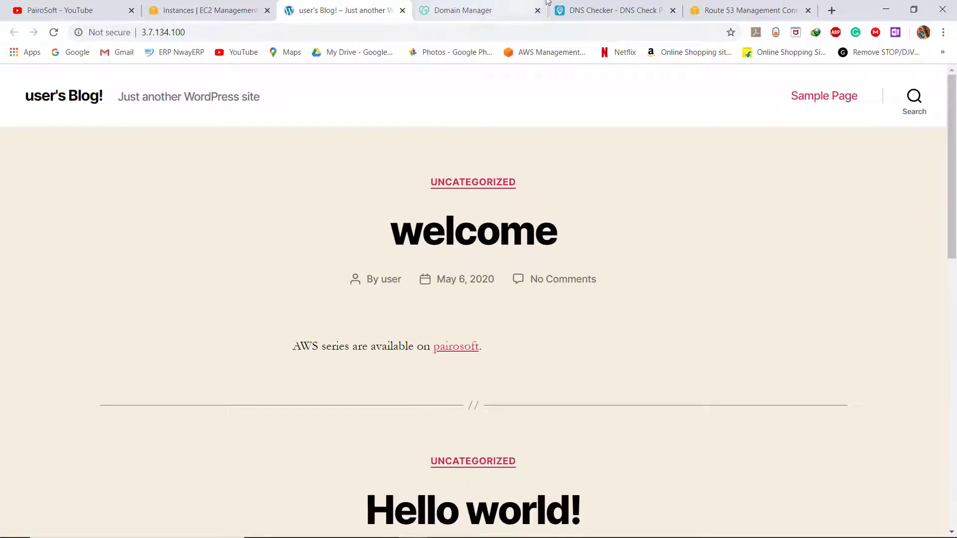
# Place the DNS Checker tab beside the blog tab and copy the domain name lostincode.in from the DNS management page
pyautogui.moveTo(613, 11); pyautogui.dragTo(452, 36)
pyautogui.hotkey('ctrl', 'Tab')
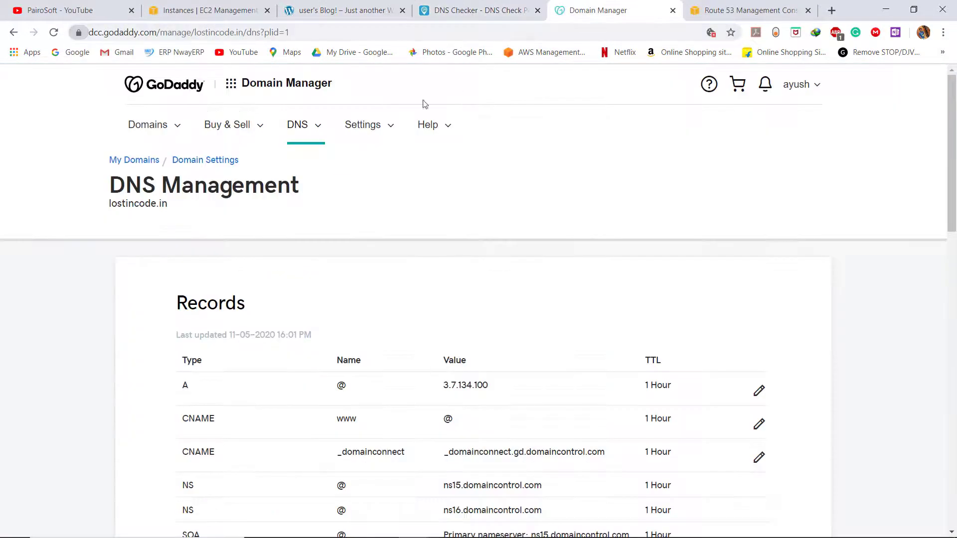
pyautogui.doubleClick(153, 206)
pyautogui.rightClick(152, 207)
pyautogui.click(158, 216)
pyautogui.rightClick(152, 207)
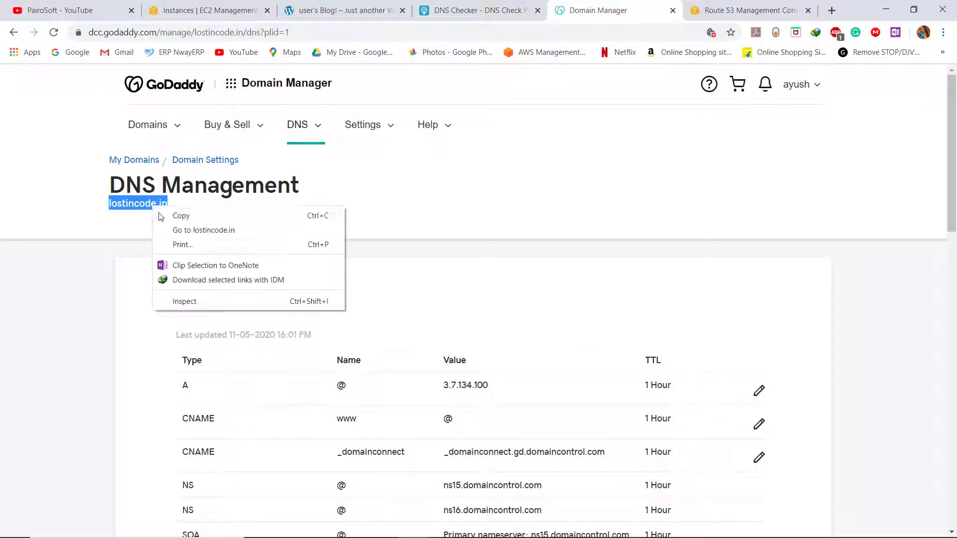
pyautogui.click(161, 216)
# Load lostincode.in in the DNS Checker tab by replacing its address with the copied domain name
pyautogui.click(473, 10)
pyautogui.click(432, 31)
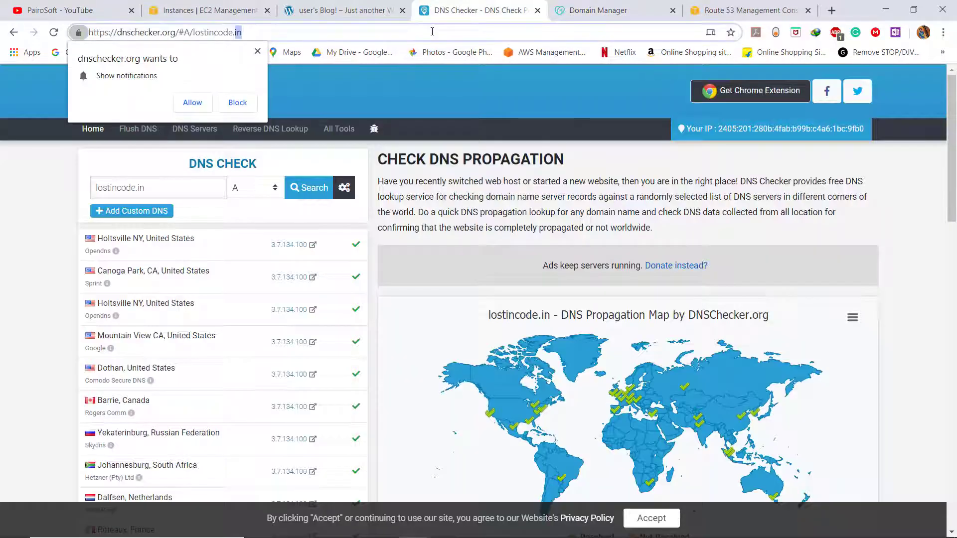
pyautogui.rightClick(432, 32)
pyautogui.click(403, 42)
pyautogui.click(396, 26)
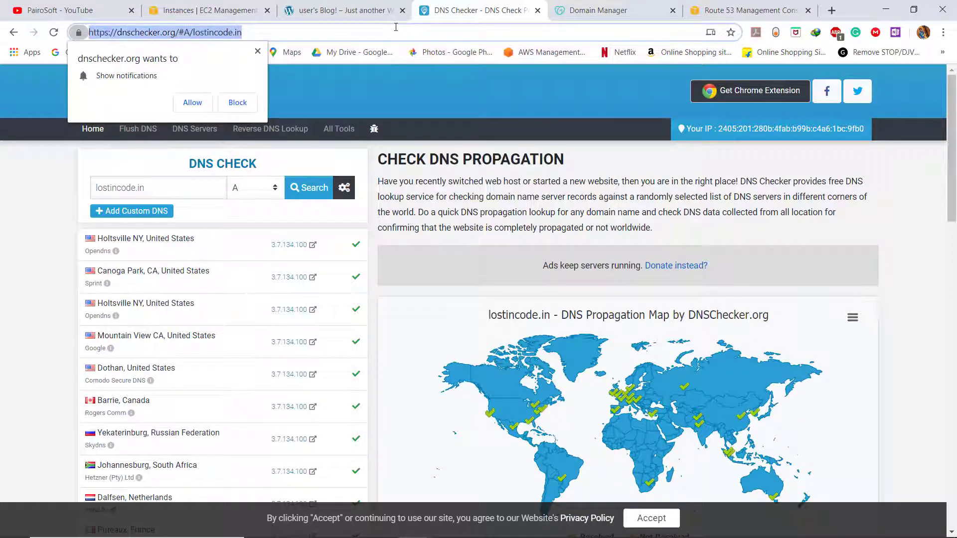
pyautogui.rightClick(396, 27)
pyautogui.click(438, 142)
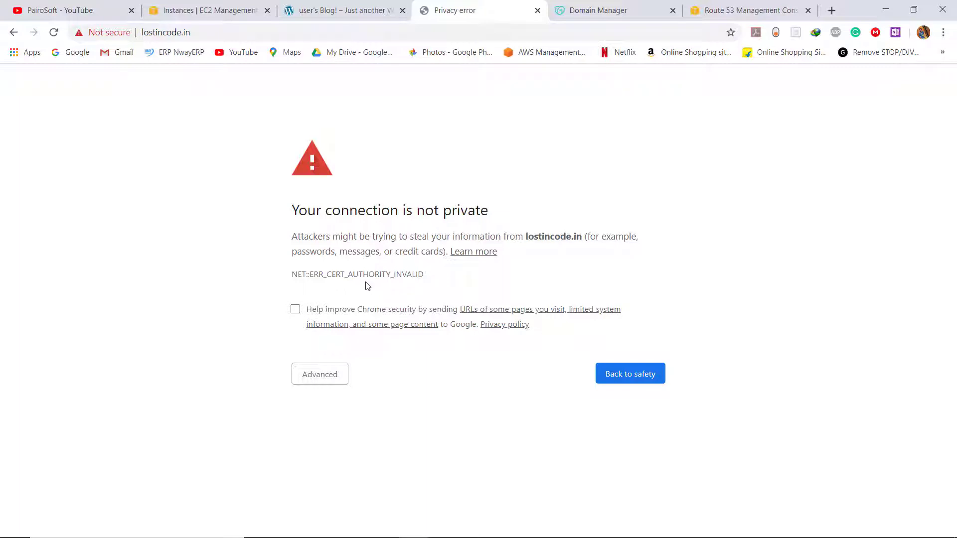
# View the connection security details of the site at 3.7.134.100, and proceed to lostincode.in past the privacy warning
pyautogui.click(334, 9)
pyautogui.click(109, 33)
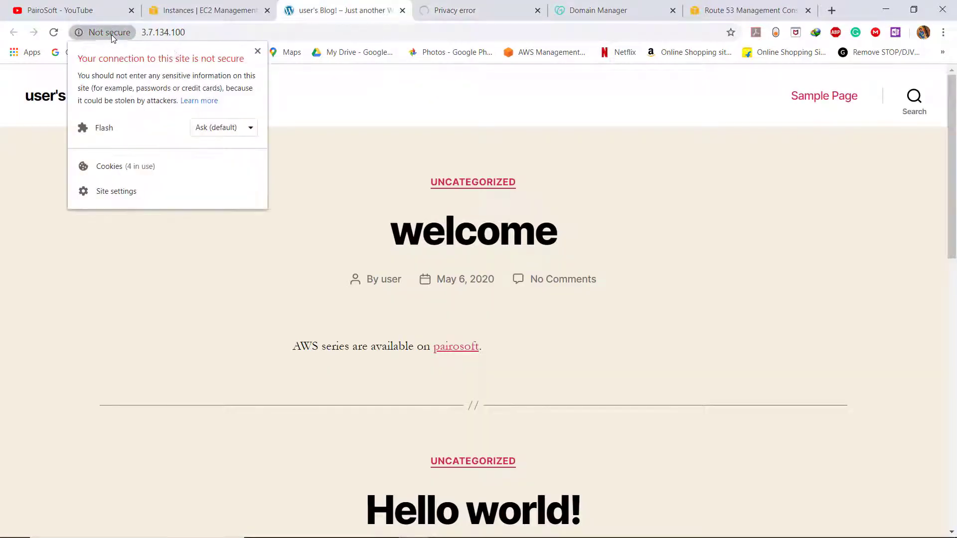
pyautogui.click(473, 10)
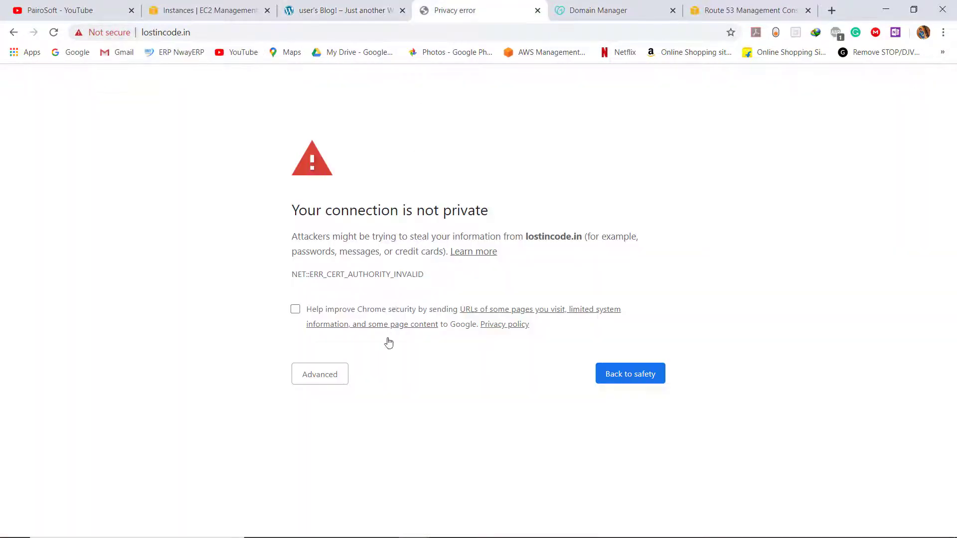
pyautogui.click(323, 378)
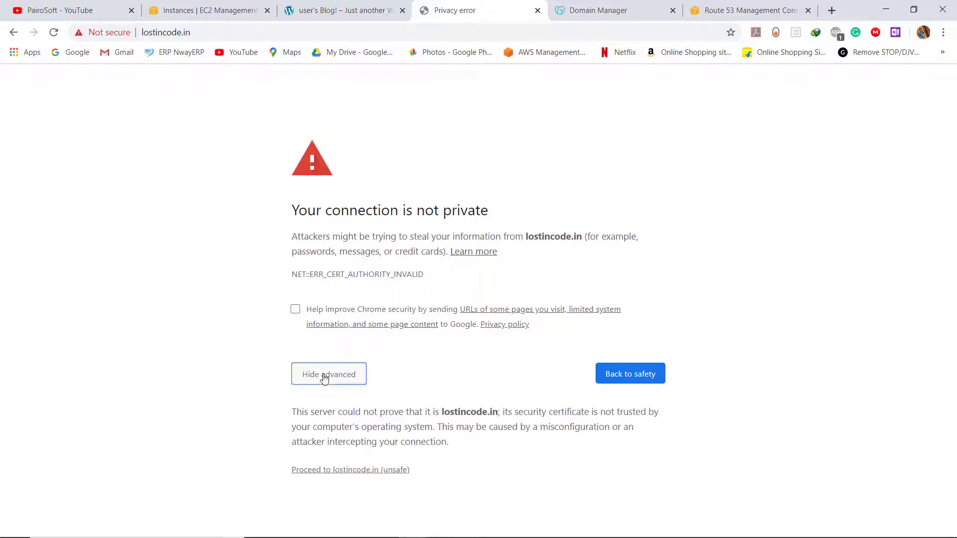
pyautogui.click(339, 471)
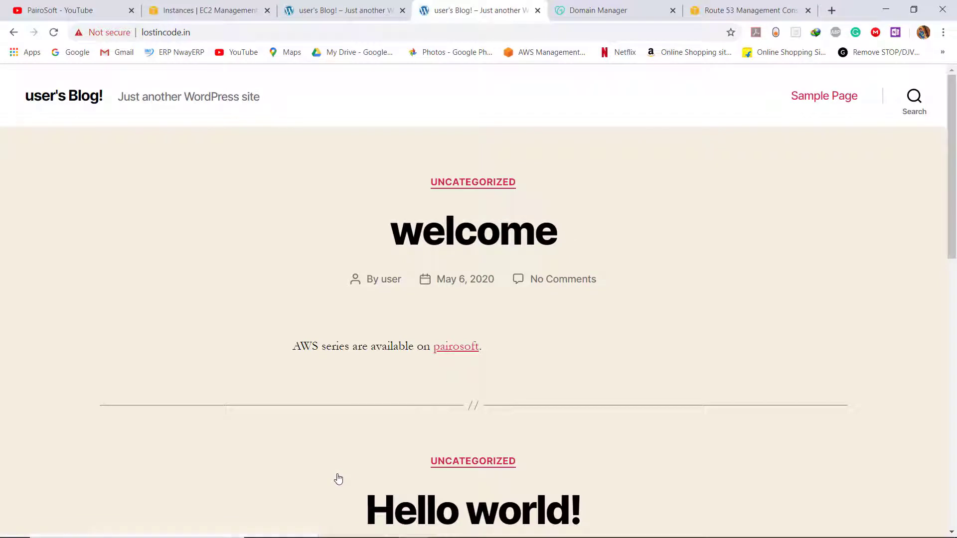
# Compare the blog served at 3.7.134.100 with the one at lostincode.in, reading through the domain's whole page
pyautogui.click(324, 6)
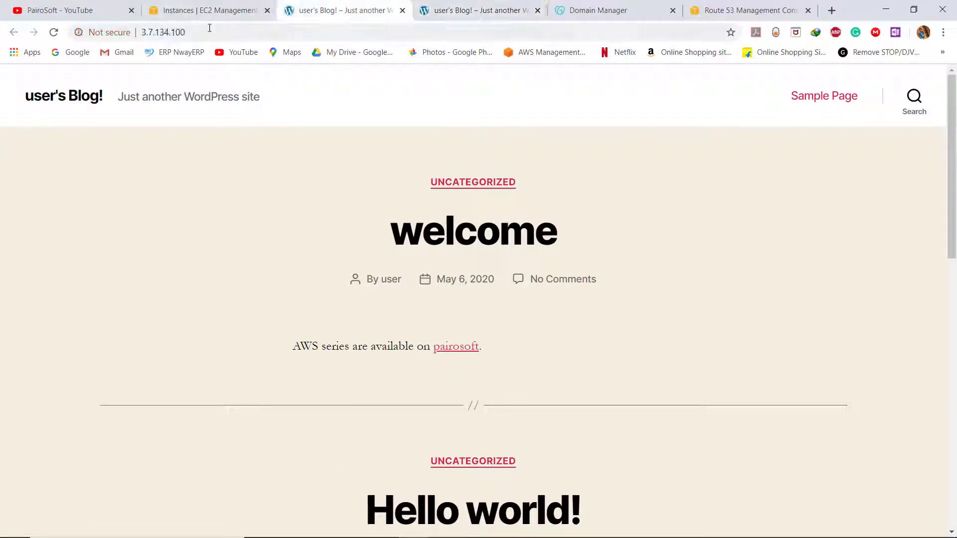
pyautogui.click(447, 4)
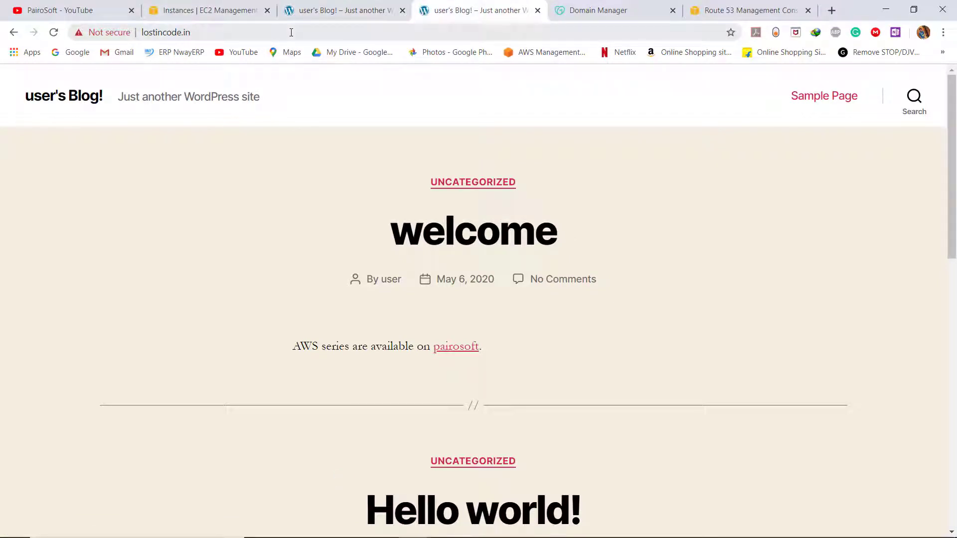
pyautogui.scroll(-6, 309, 445)
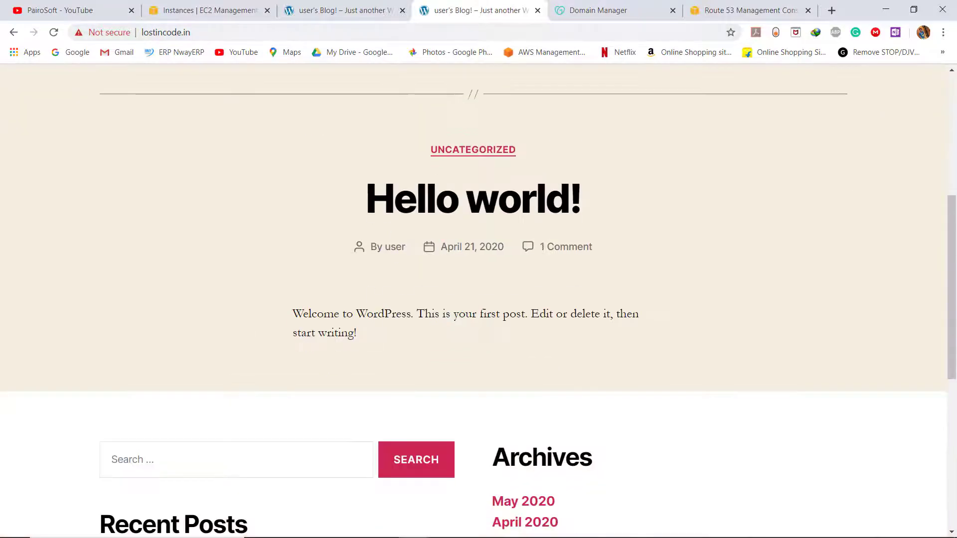
pyautogui.scroll(-5, 427, 279)
pyautogui.scroll(5, 407, 348)
pyautogui.scroll(6, 407, 347)
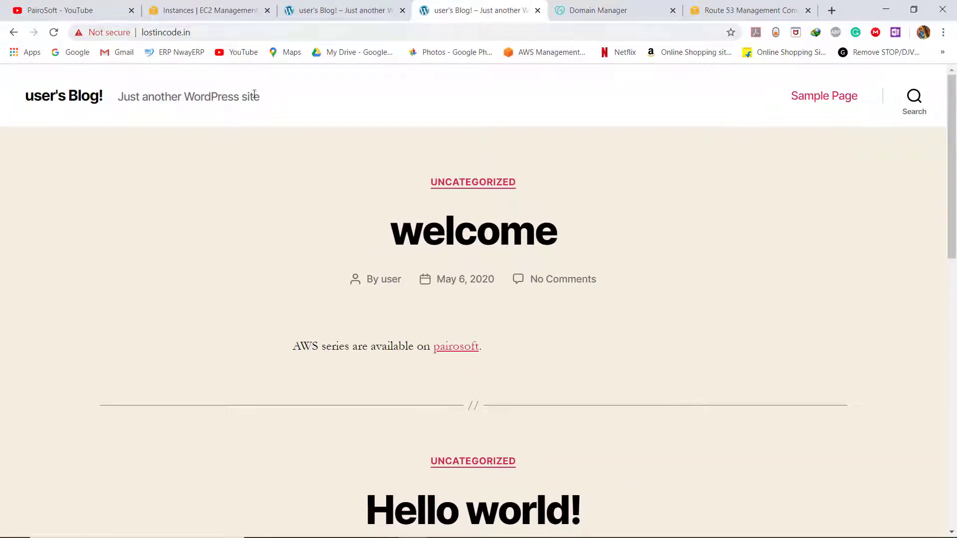
# Review the DNS records, nameservers, advanced features and forwarding settings of lostincode.in on the GoDaddy DNS management page
pyautogui.click(312, 7)
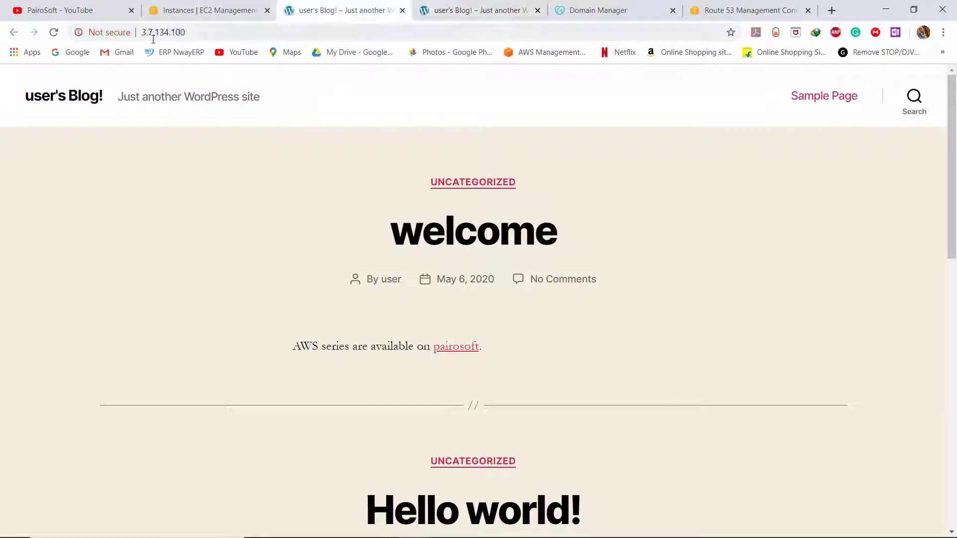
pyautogui.click(616, 5)
pyautogui.scroll(-3, 495, 271)
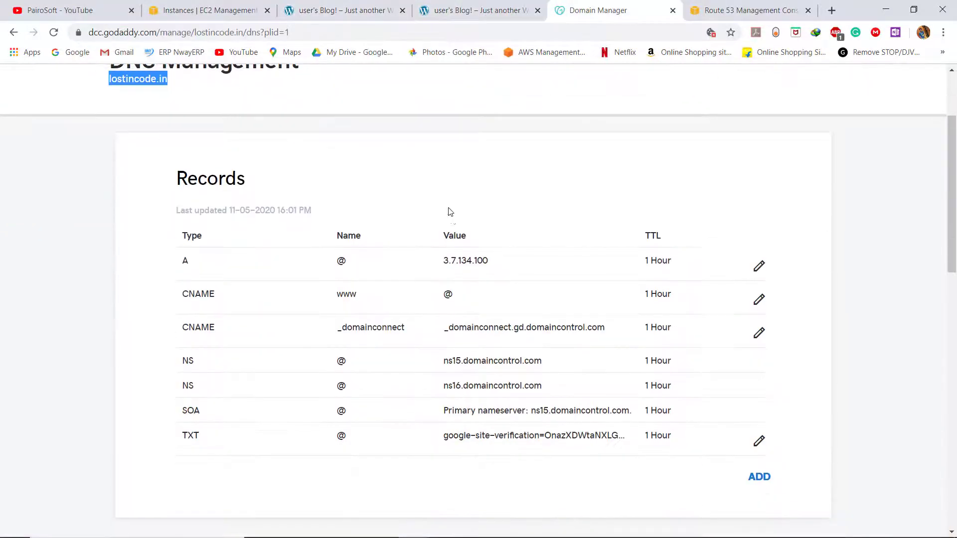
pyautogui.click(438, 152)
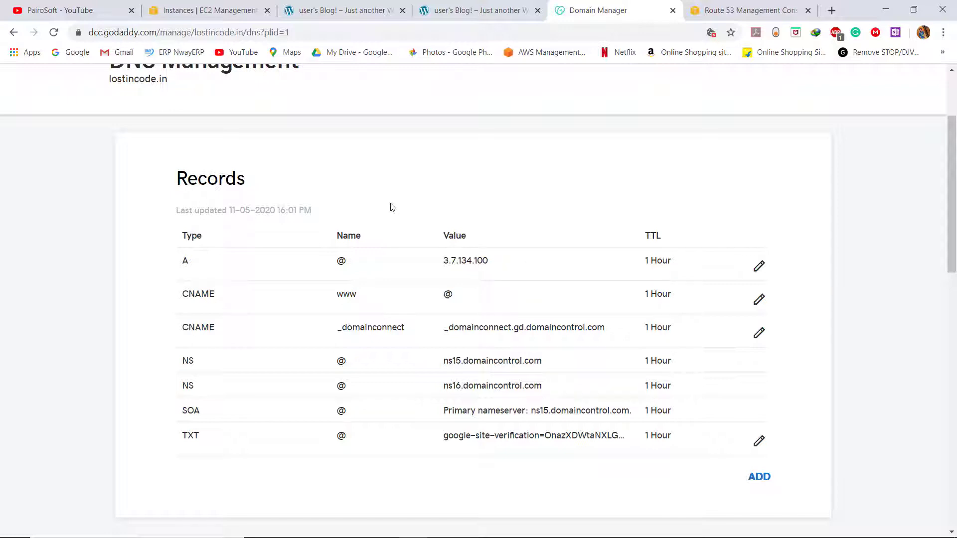
pyautogui.scroll(-1, 393, 208)
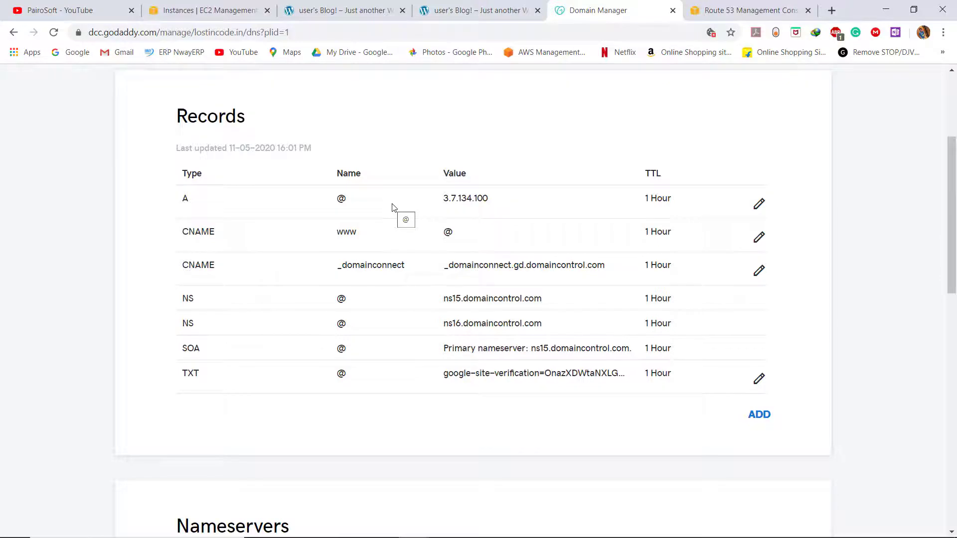
pyautogui.scroll(-10, 393, 212)
pyautogui.scroll(-3, 398, 217)
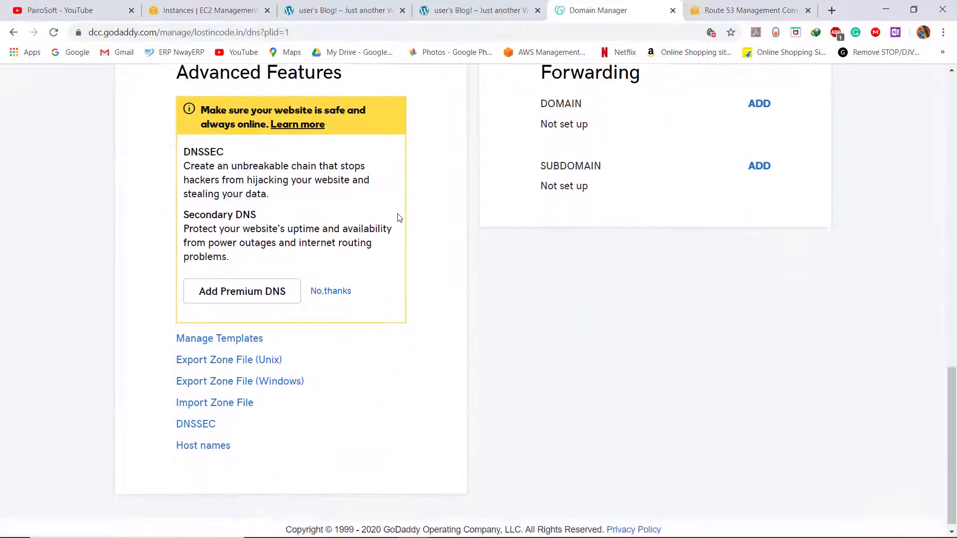
pyautogui.scroll(15, 405, 213)
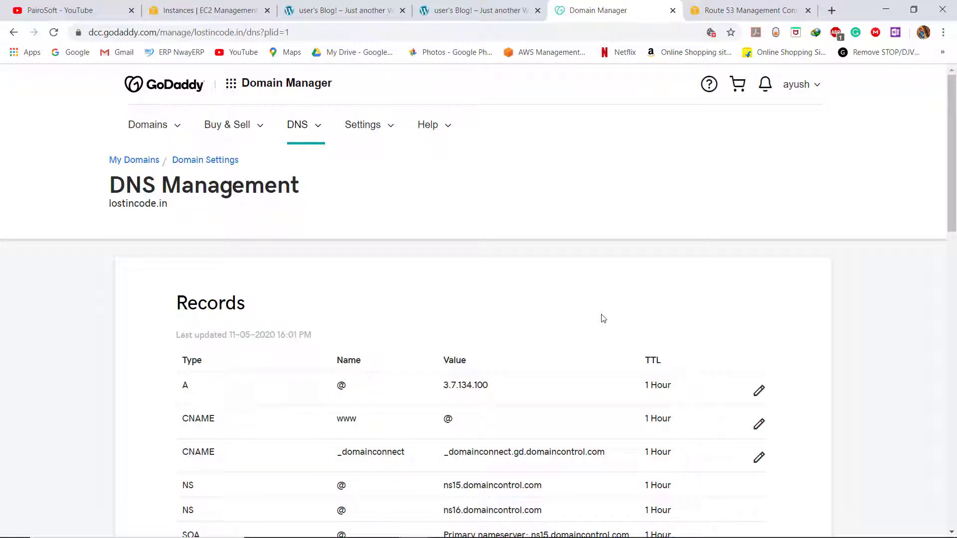
# Point out the A record's IP address and the other entries in the DNS records list by highlighting them
pyautogui.scroll(-2, 600, 316)
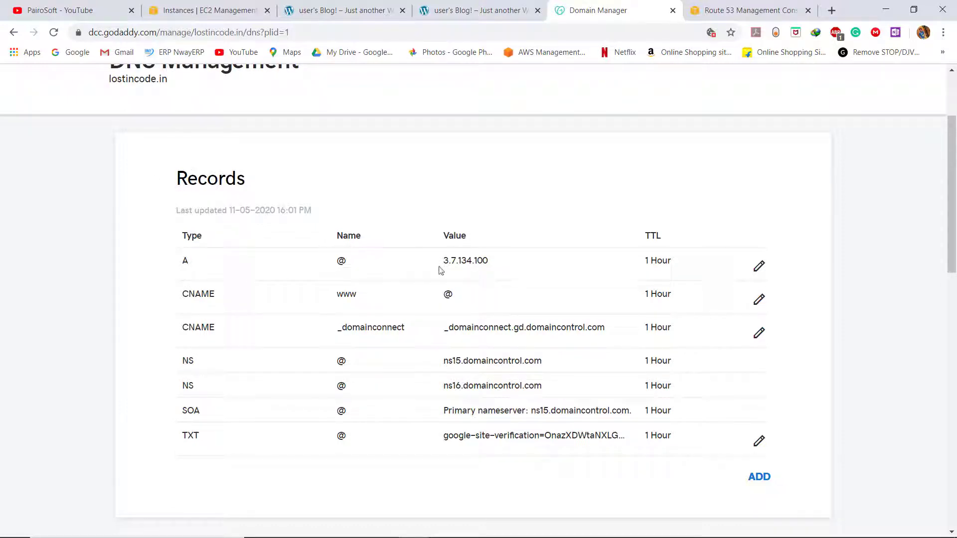
pyautogui.moveTo(440, 271); pyautogui.dragTo(517, 253)
pyautogui.moveTo(170, 291); pyautogui.dragTo(271, 446)
pyautogui.click(284, 461)
pyautogui.click(477, 11)
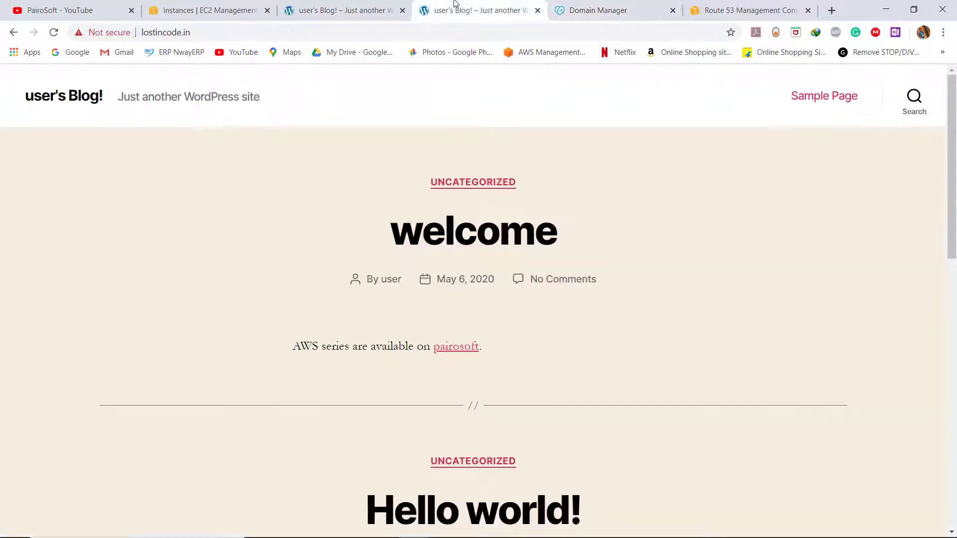
pyautogui.click(203, 33)
pyautogui.click(210, 258)
pyautogui.click(335, 28)
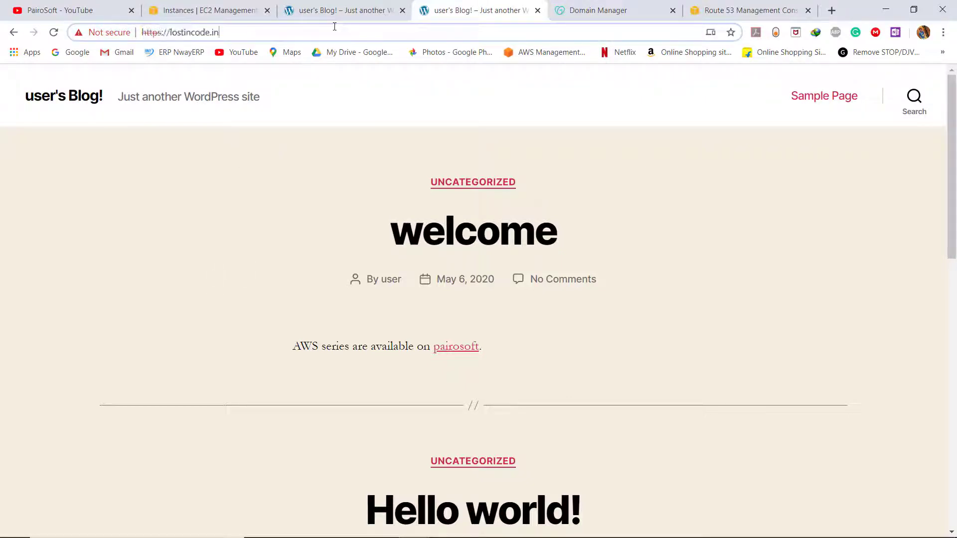
pyautogui.hotkey('ctrl', 'v')
pyautogui.write('admin]')
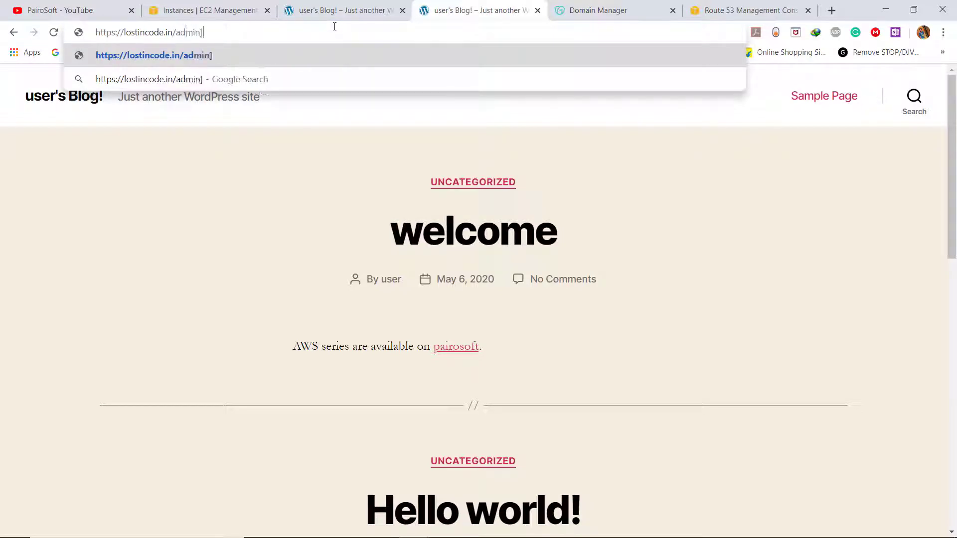
pyautogui.press('BackSpace')
pyautogui.press('Return')
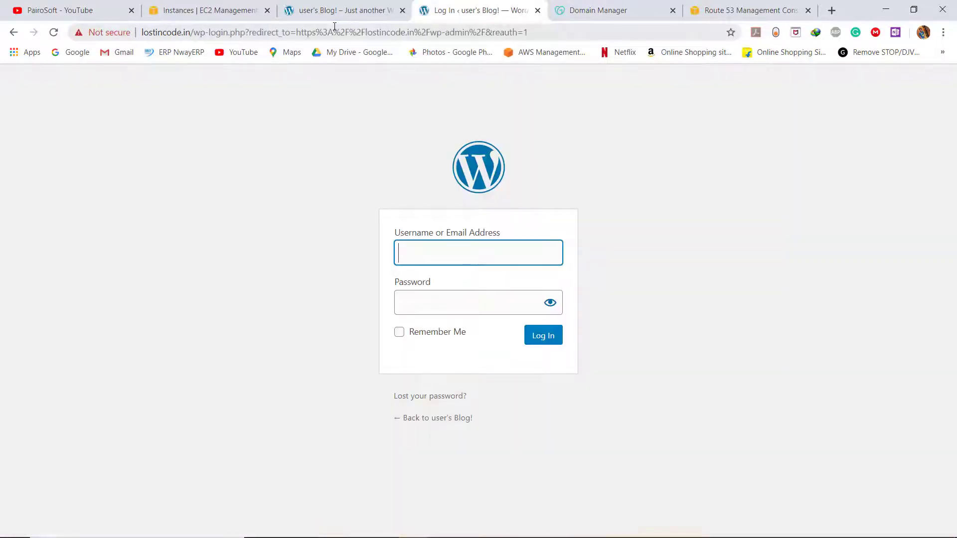
pyautogui.click(460, 257)
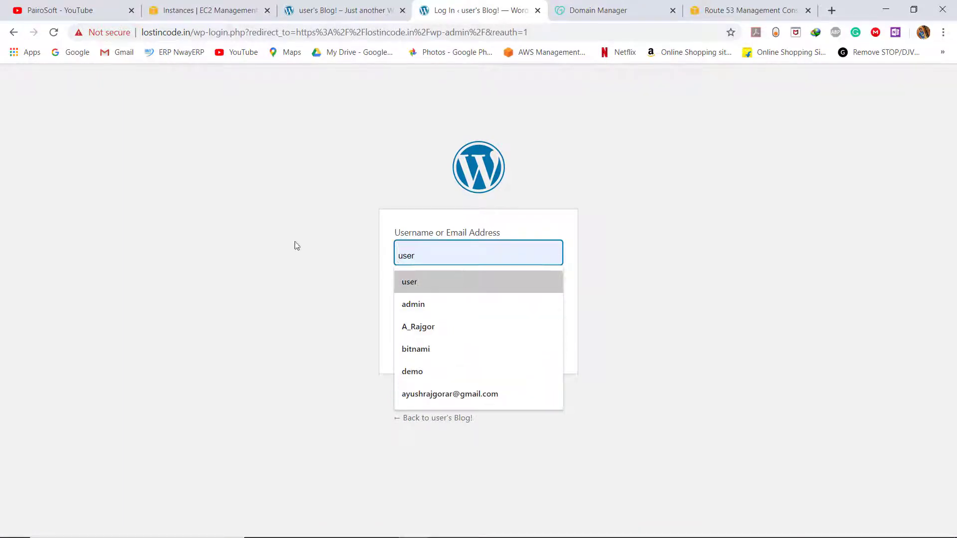
pyautogui.click(14, 32)
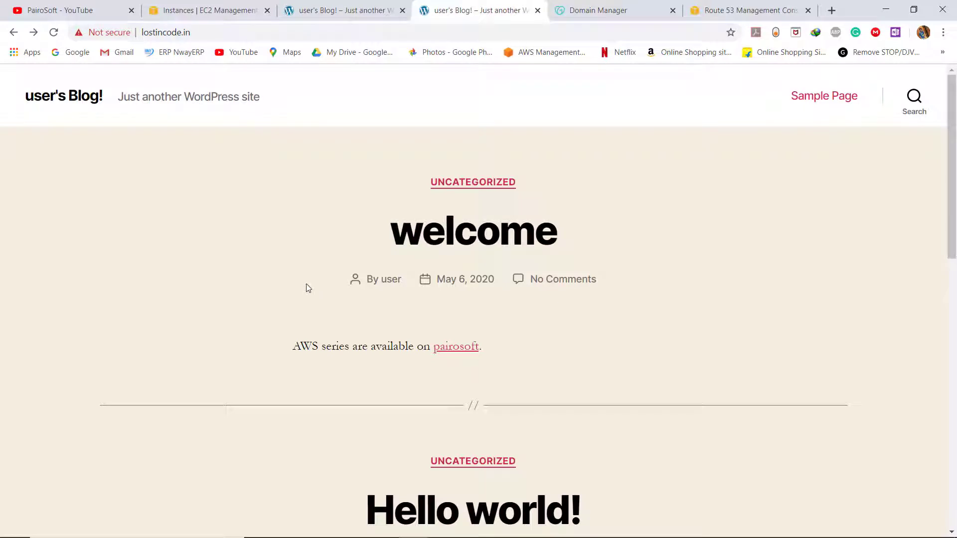
# Look over the front page at lostincode.in and check the site's connection security details
pyautogui.scroll(-3, 308, 289)
pyautogui.scroll(3, 309, 289)
pyautogui.click(108, 32)
pyautogui.click(237, 52)
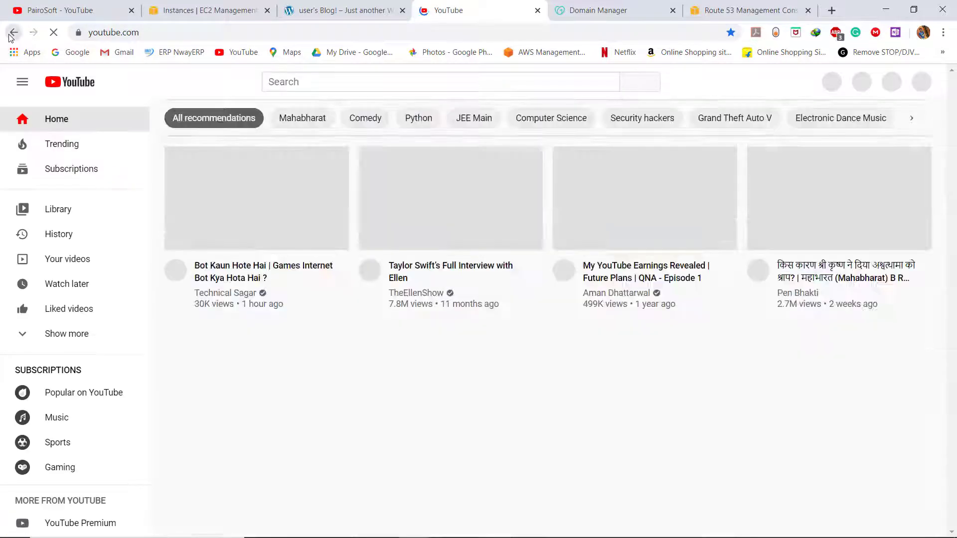
pyautogui.click(12, 33)
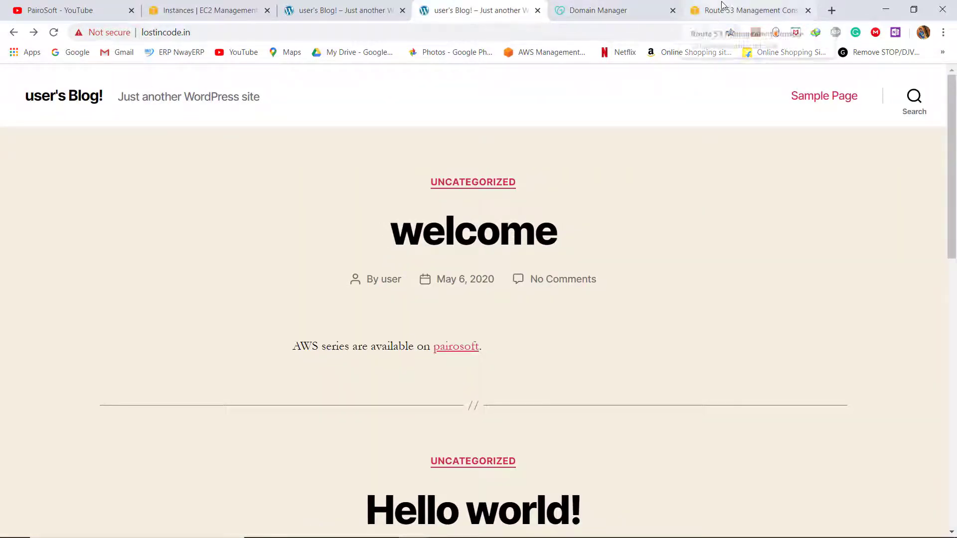
# Load lostincode.in in a new incognito window
pyautogui.hotkey('ctrl', 'shift', 'n')
pyautogui.write('los')
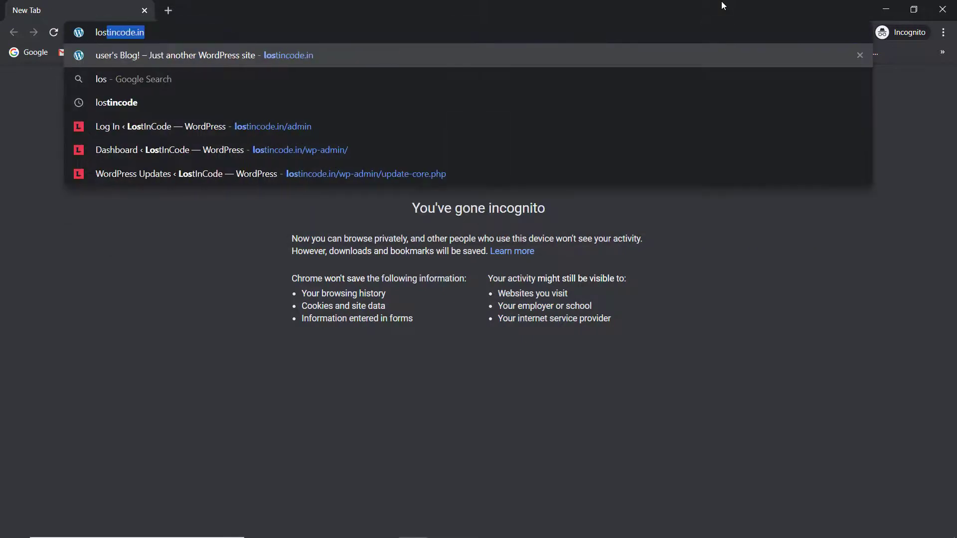
pyautogui.write('tincdo')
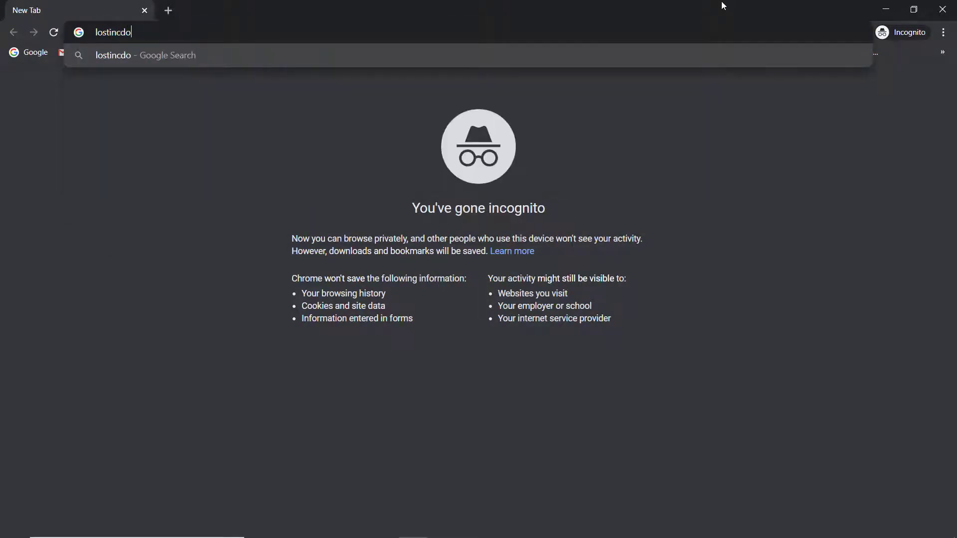
pyautogui.press('BackSpace')
pyautogui.press('BackSpace')
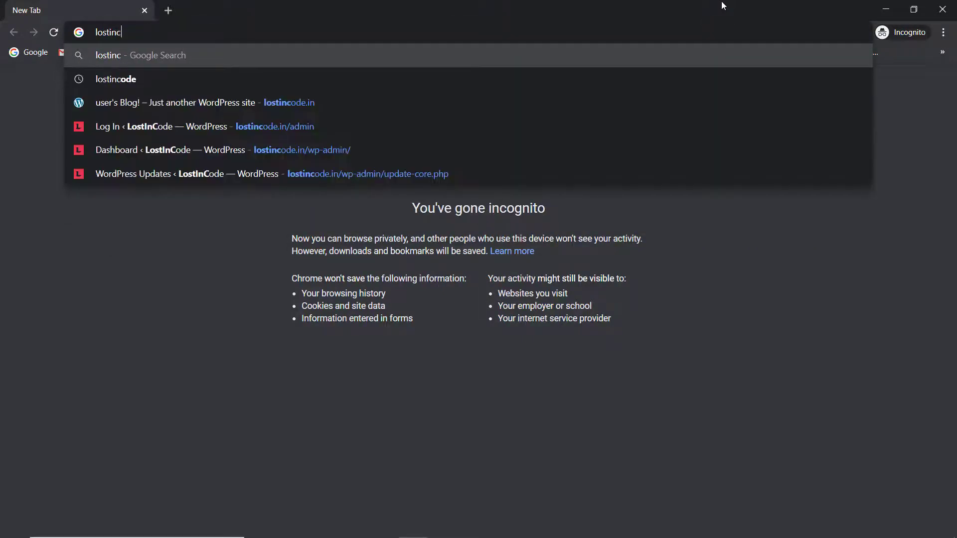
pyautogui.write('ode.i')
pyautogui.press('Return')
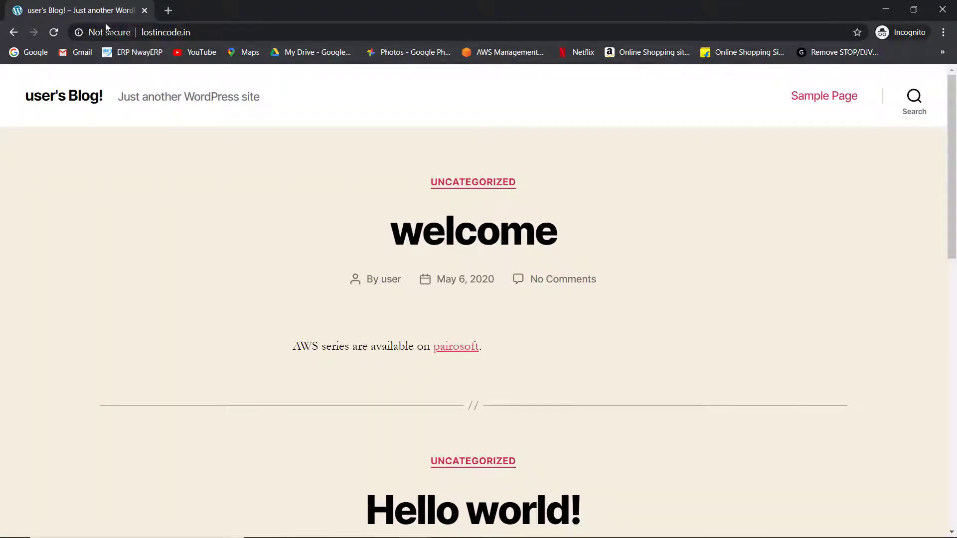
# View the connection security details of the incognito page, and minimize the incognito window
pyautogui.click(104, 32)
pyautogui.click(258, 49)
pyautogui.click(885, 9)
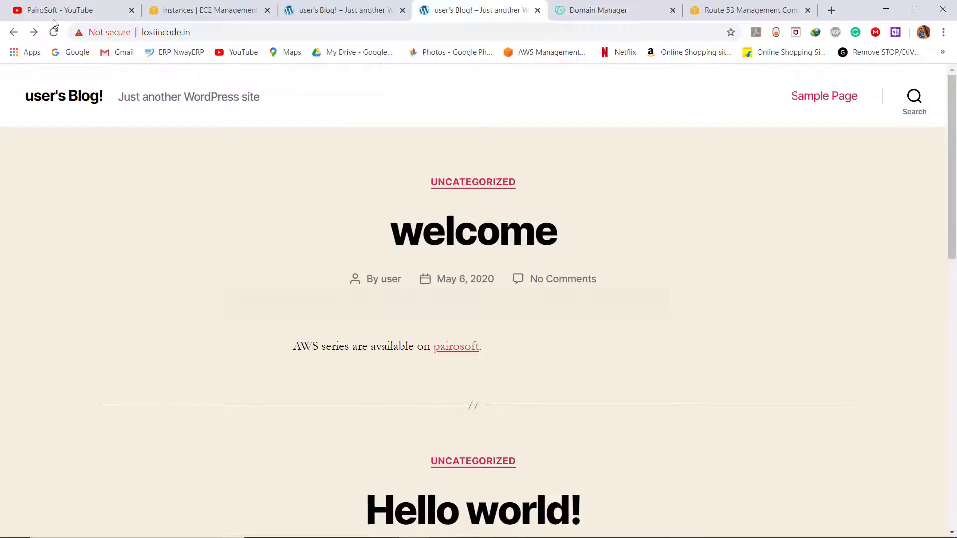
# Reload lostincode.in in the regular window, and compare its connection security details with those of the AWS EC2 console page
pyautogui.click(53, 32)
pyautogui.click(106, 32)
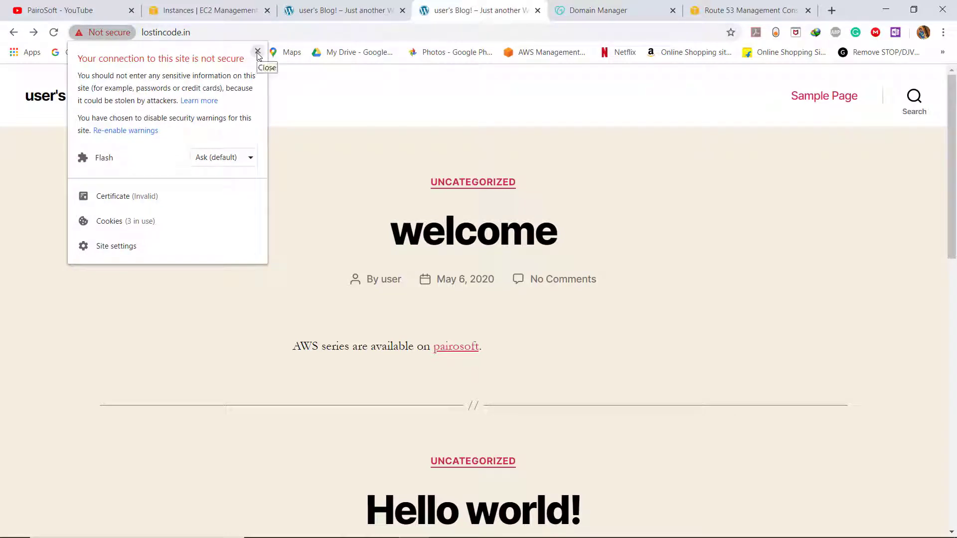
pyautogui.click(257, 53)
pyautogui.click(344, 9)
pyautogui.click(236, 5)
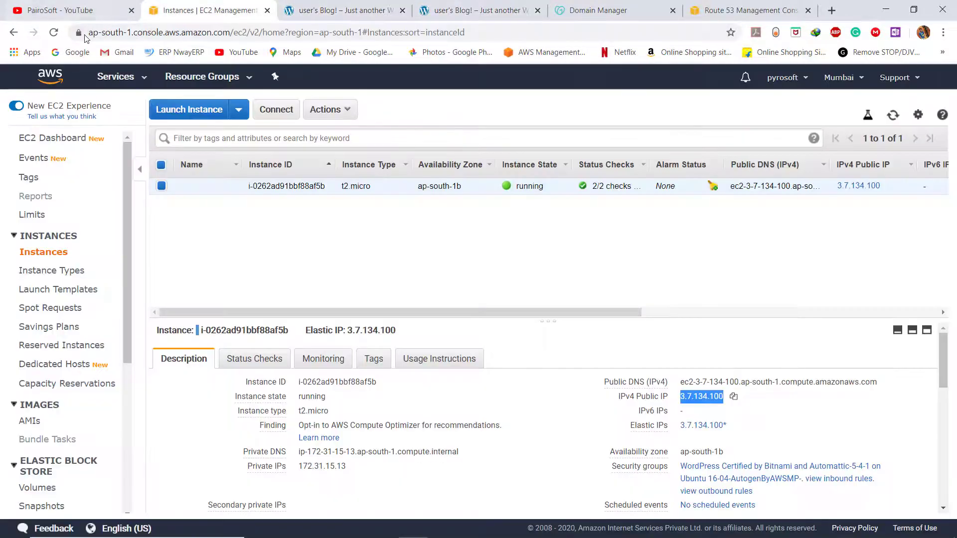
pyautogui.click(78, 32)
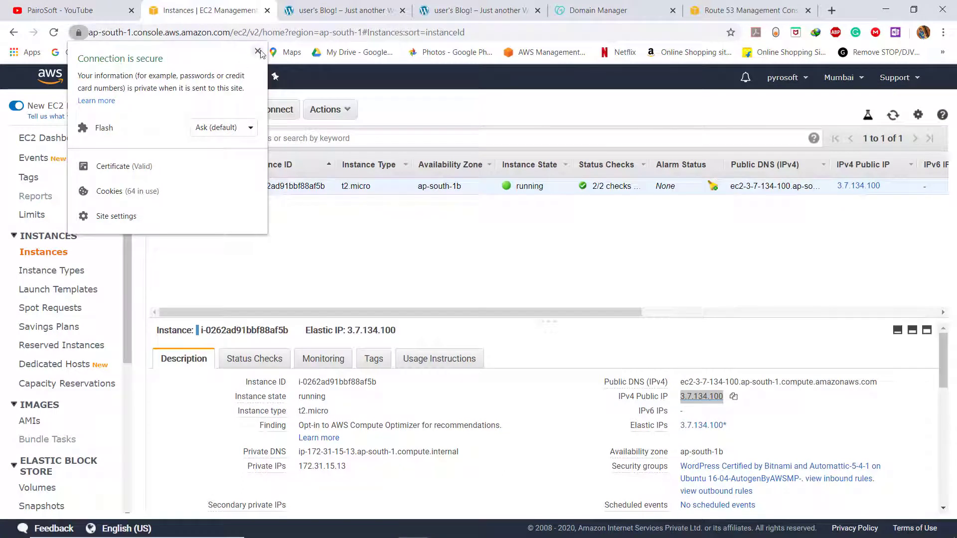
pyautogui.click(473, 10)
pyautogui.click(474, 10)
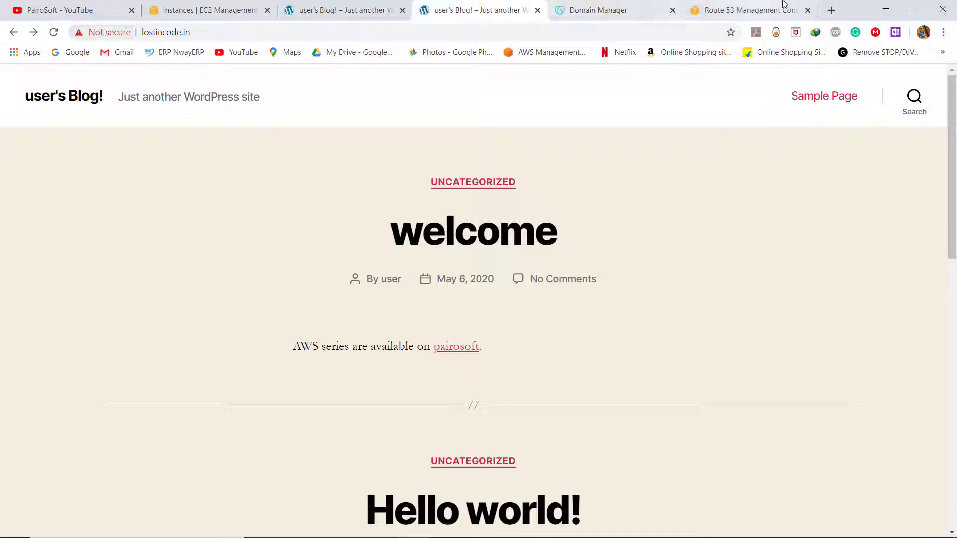
# Search Google for "lets encrypt" in a new tab and look through the results
pyautogui.click(828, 8)
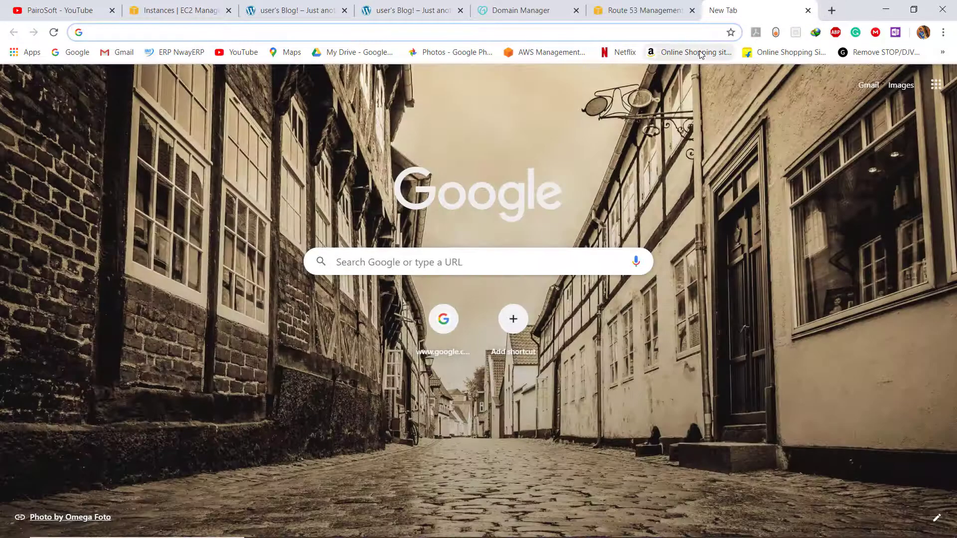
pyautogui.write('lets')
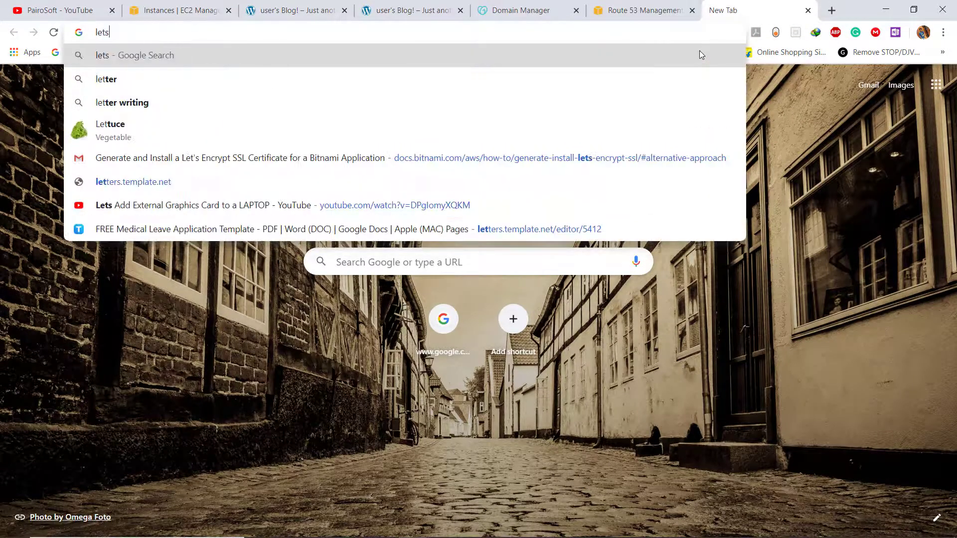
pyautogui.write(' en')
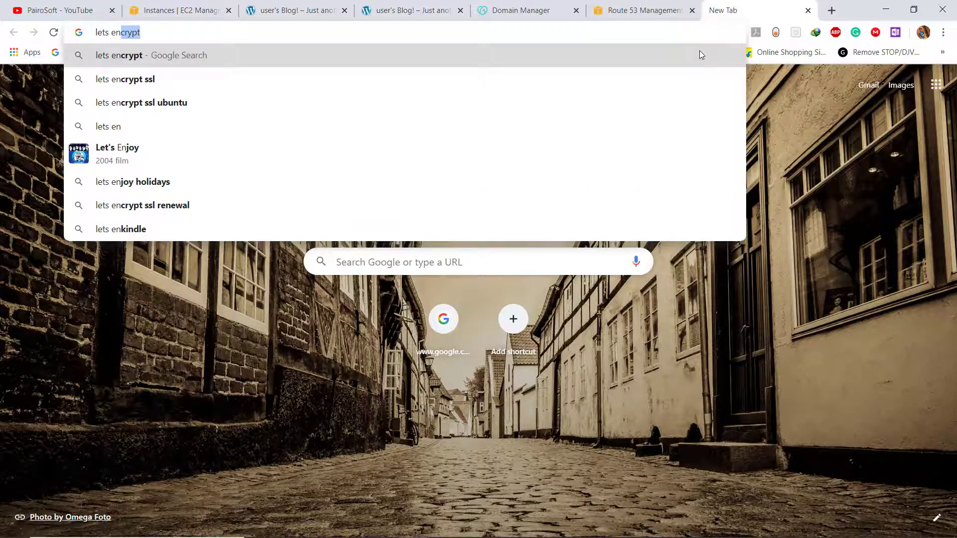
pyautogui.press('Return')
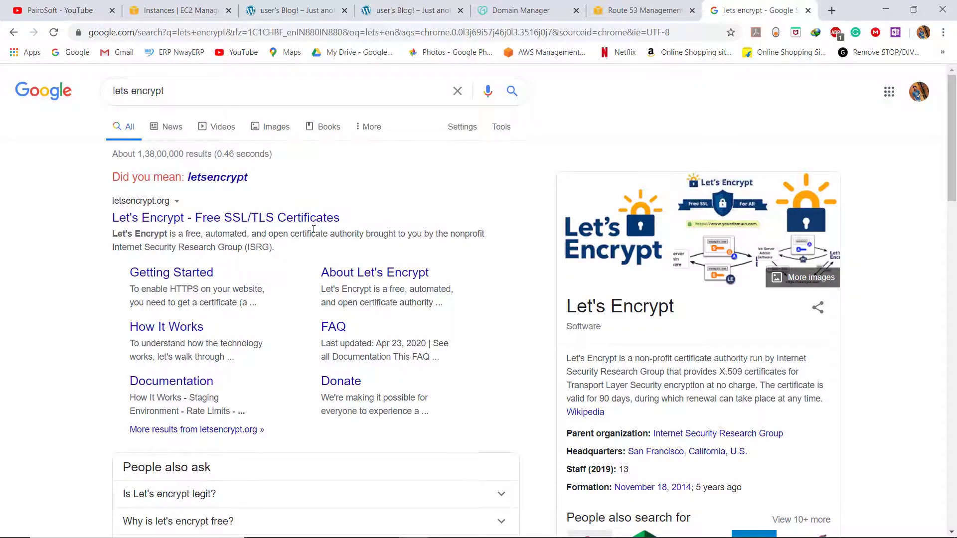
pyautogui.scroll(-5, 313, 229)
pyautogui.scroll(5, 315, 233)
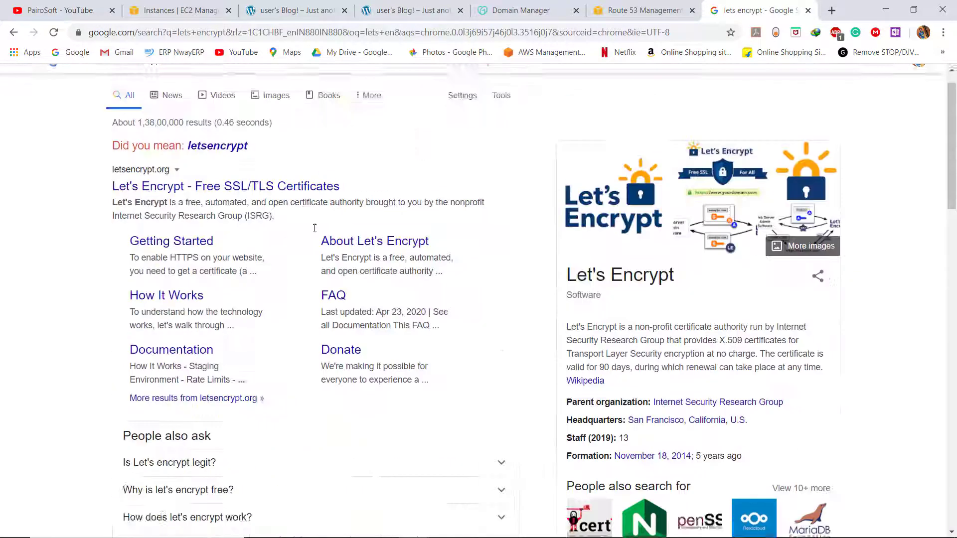
# Search Google for "quora" and open the Quora home page from the results
pyautogui.click(287, 93)
pyautogui.write('qu')
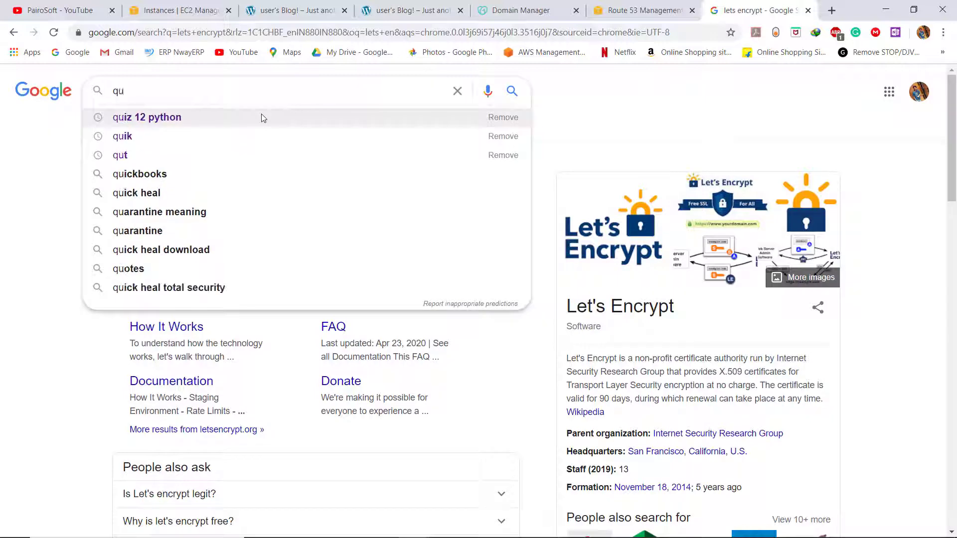
pyautogui.write('orum')
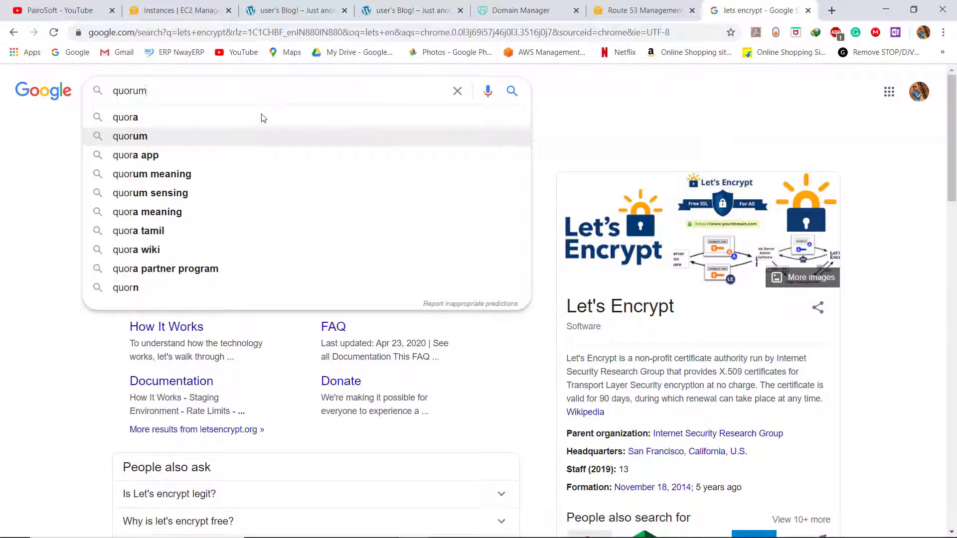
pyautogui.click(263, 118)
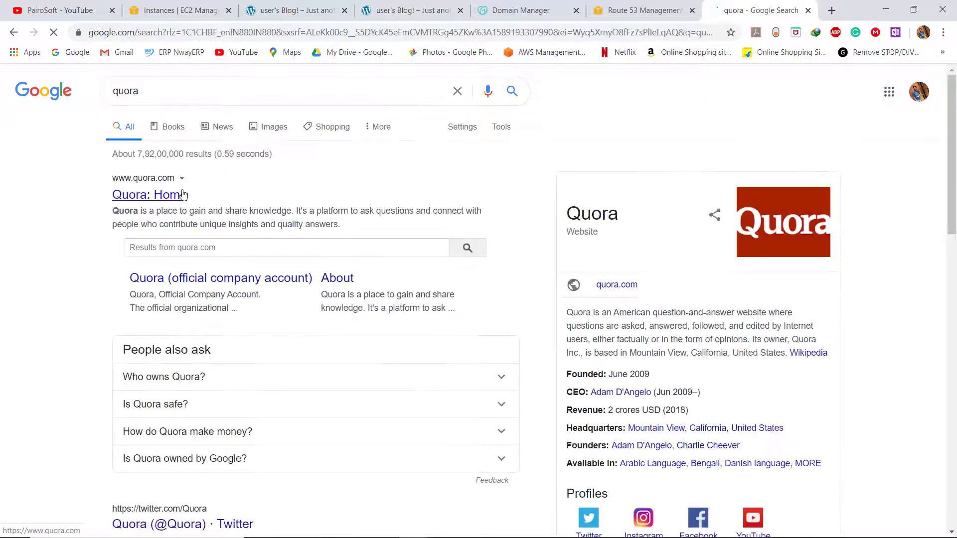
pyautogui.click(182, 195)
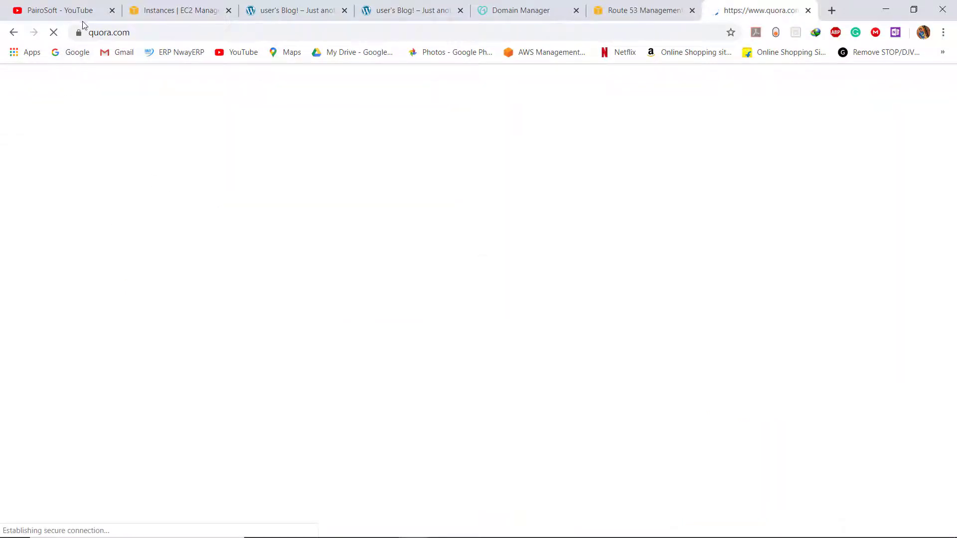
# Open the SSL certificate information of quora.com to examine its issuer and validity period
pyautogui.click(74, 11)
pyautogui.hotkey('ctrl', 'shift', 'Tab')
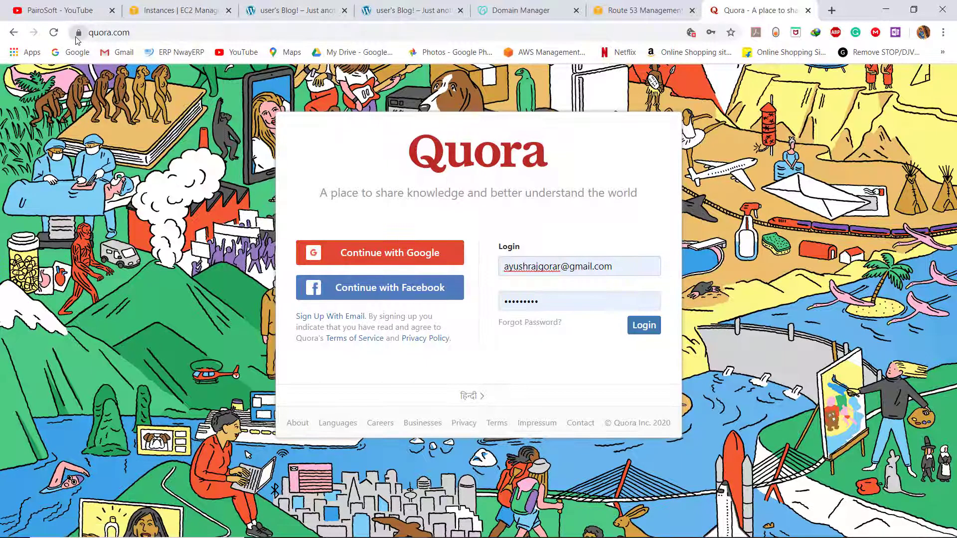
pyautogui.click(78, 33)
pyautogui.click(124, 164)
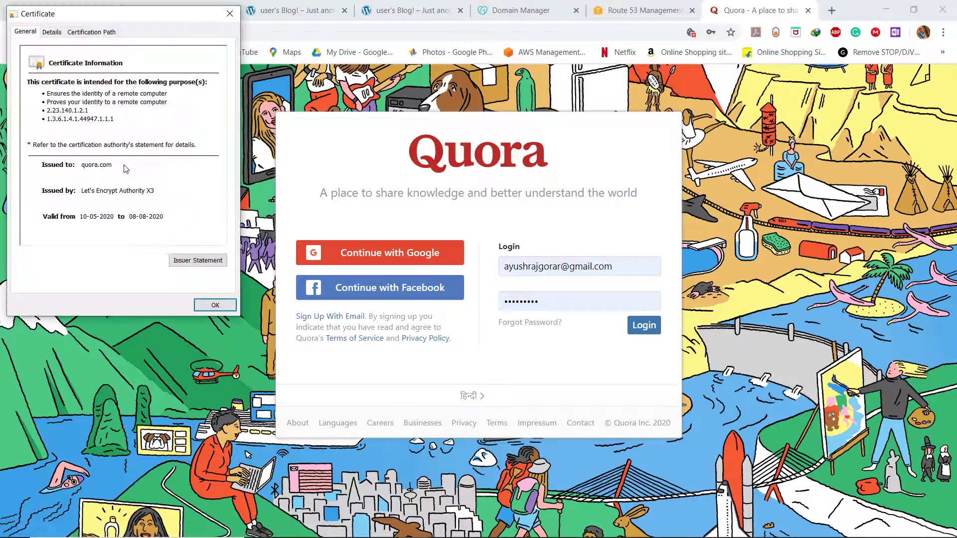
# Close quora.com's certificate information and return to the Google results for "lets encrypt"
pyautogui.hotkey('shift', 'Tab')
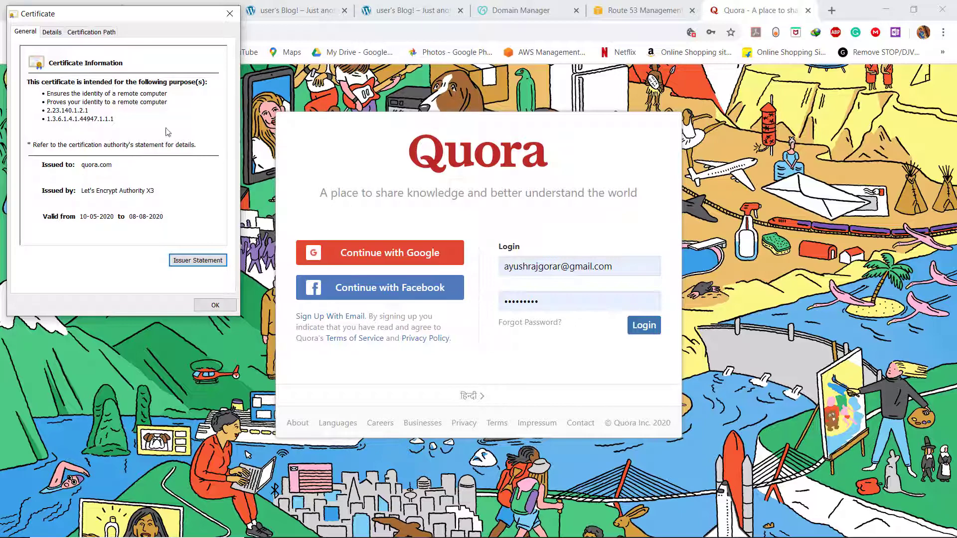
pyautogui.click(229, 13)
pyautogui.click(13, 33)
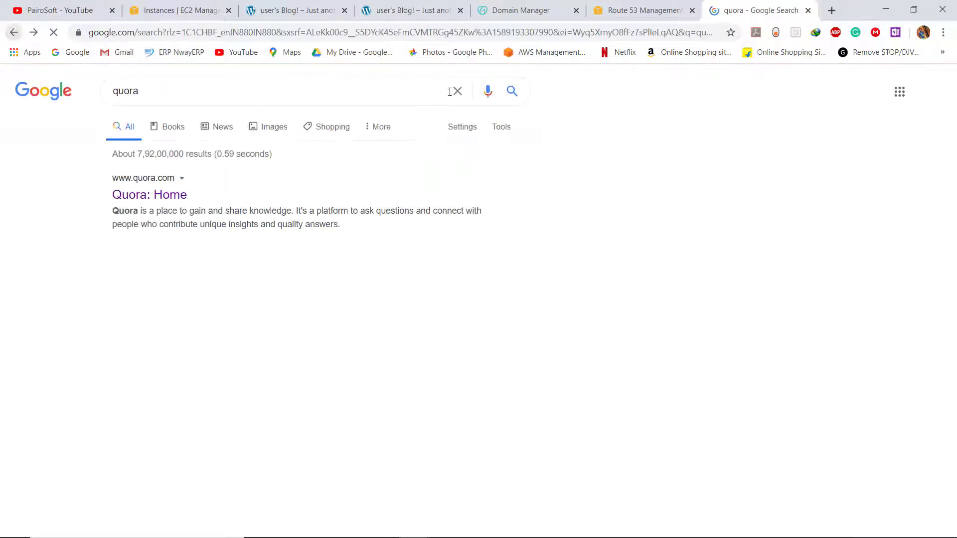
pyautogui.click(14, 32)
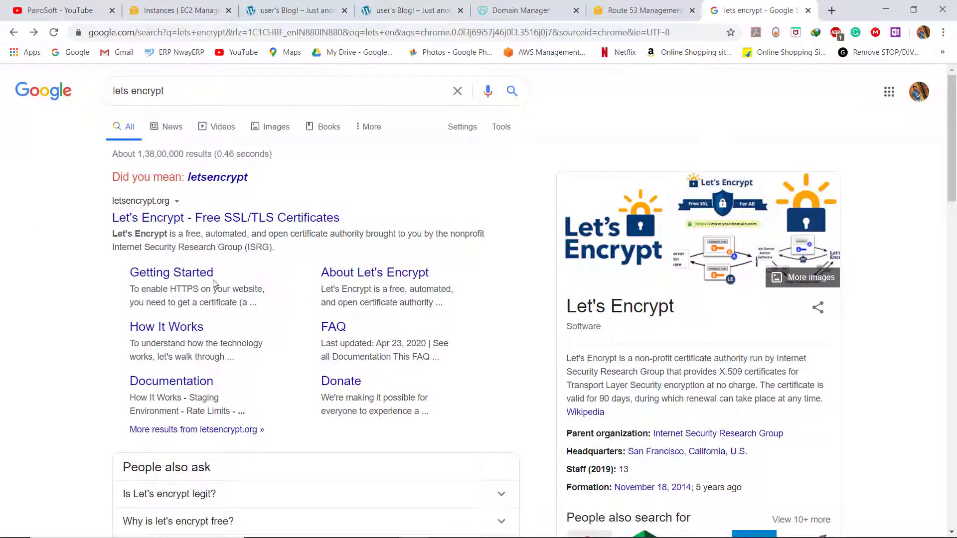
# Review the EC2 instance page, the GoDaddy DNS records of lostincode.in, and the live WordPress site
pyautogui.click(180, 10)
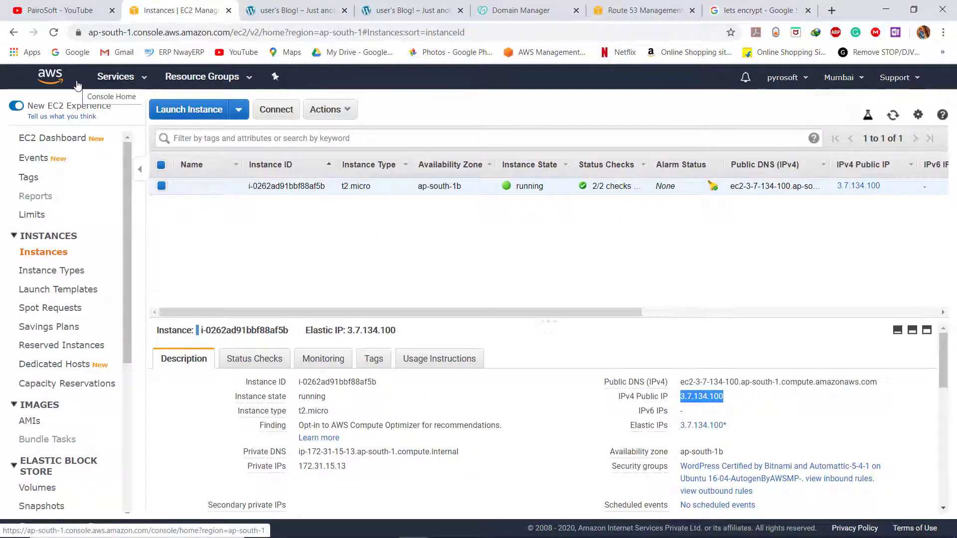
pyautogui.click(490, 5)
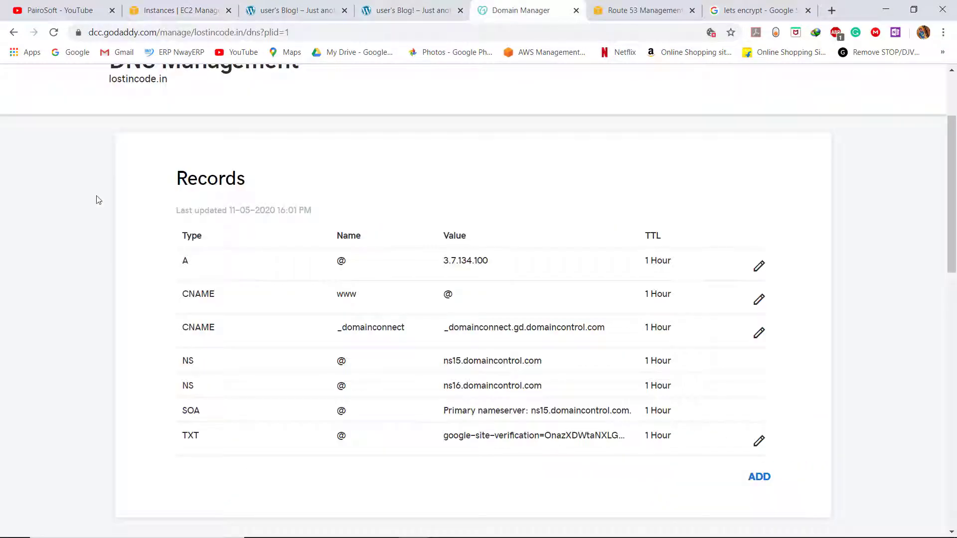
pyautogui.scroll(3, 96, 198)
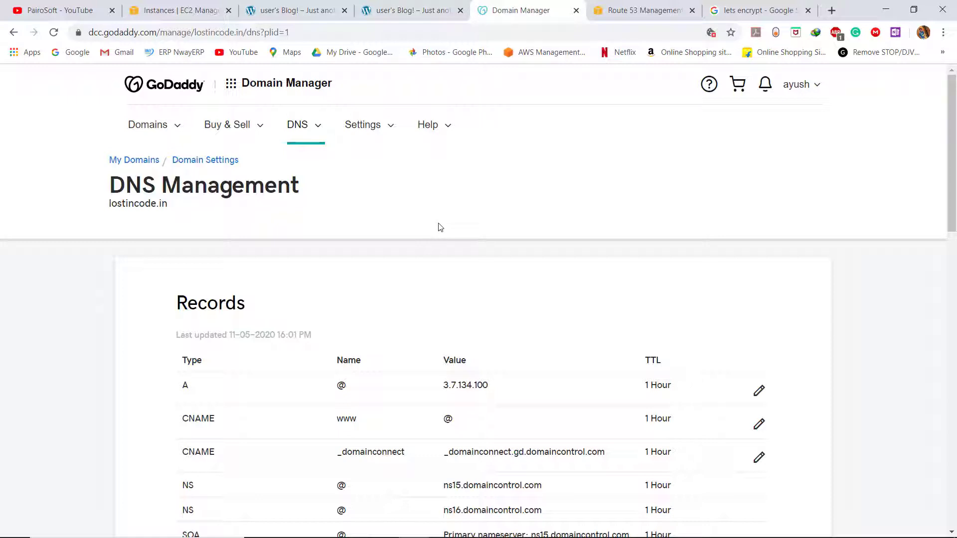
pyautogui.click(406, 10)
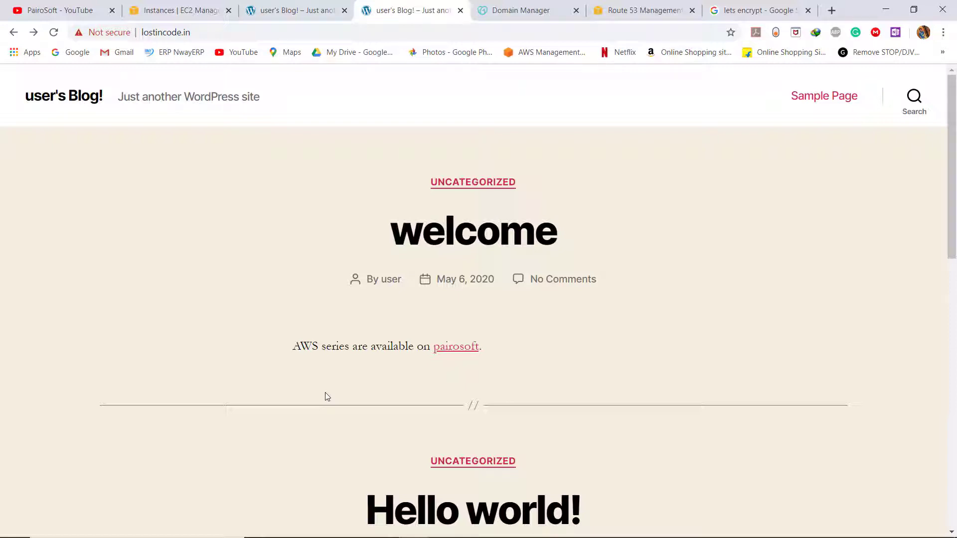
# Launch PuTTY and open an SSH connection using the saved session "pairosoft"
pyautogui.press('super')
pyautogui.write('pu')
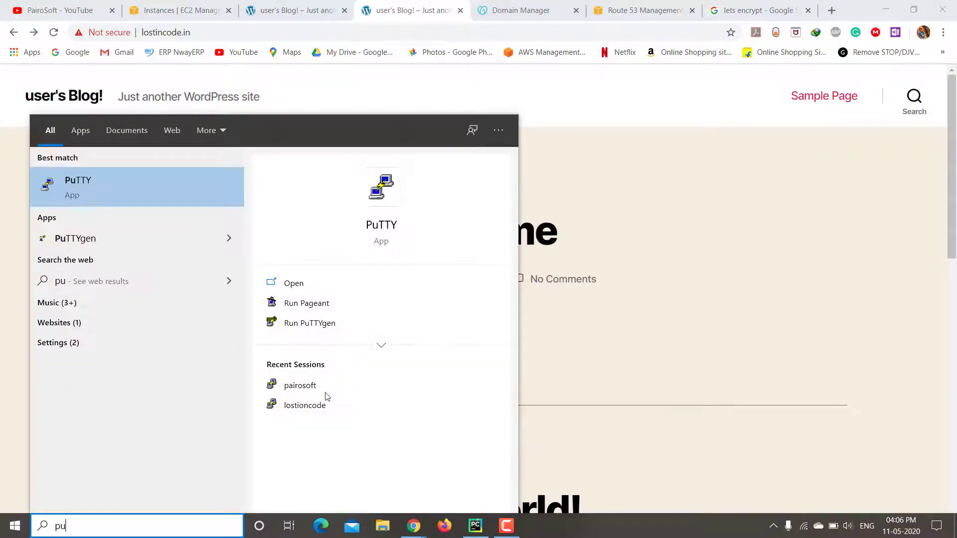
pyautogui.press('Return')
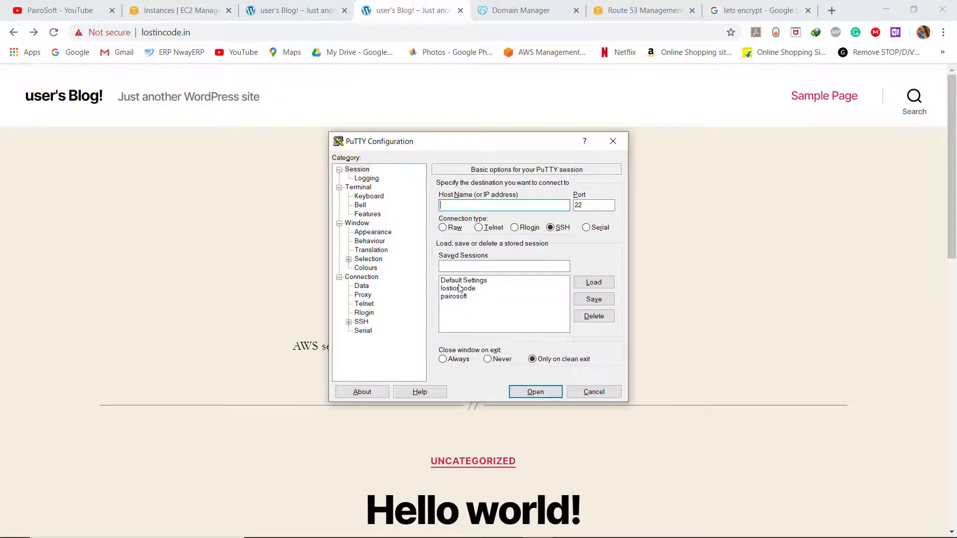
pyautogui.click(454, 296)
pyautogui.click(594, 282)
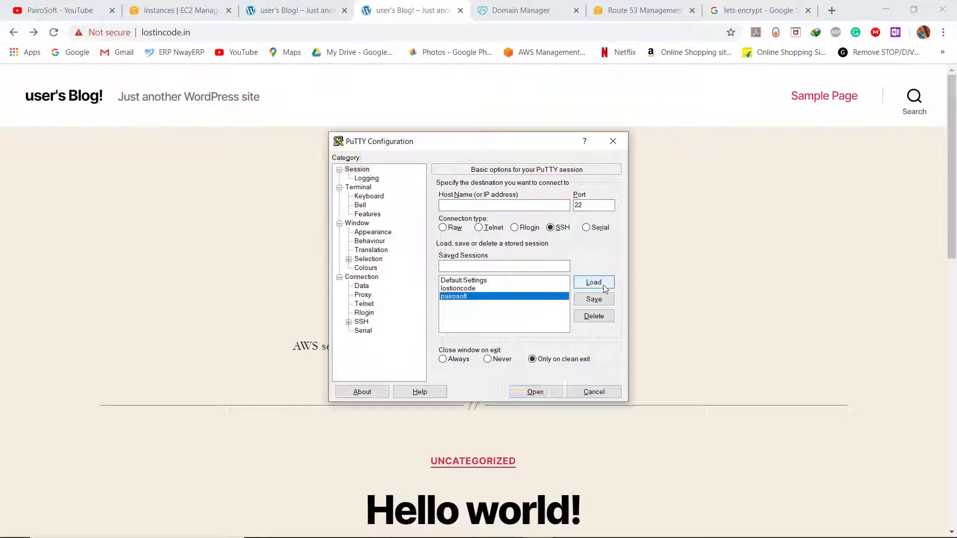
pyautogui.click(538, 391)
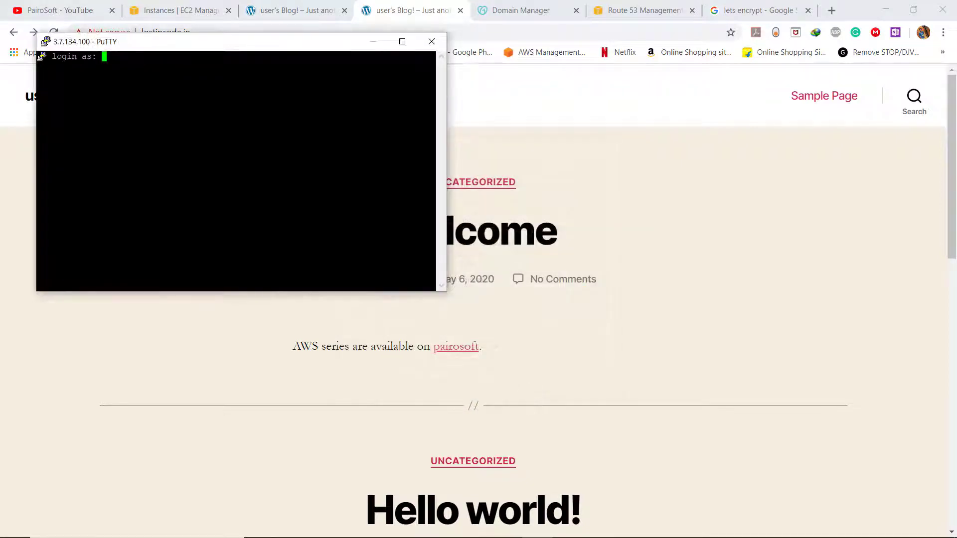
# Log in to the server as bitnami and reposition the terminal window over the web page
pyautogui.write('bitnami')
pyautogui.press('Return')
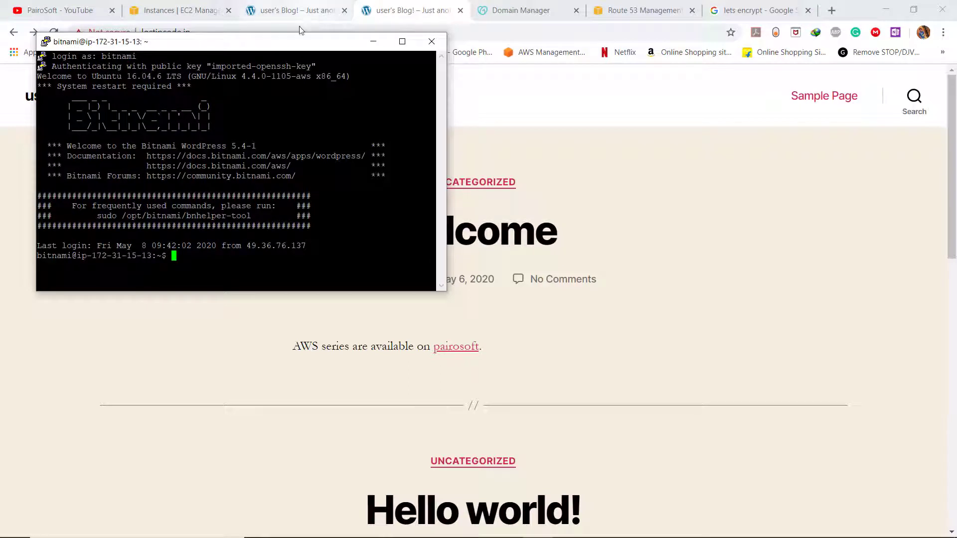
pyautogui.moveTo(299, 42); pyautogui.dragTo(386, 108)
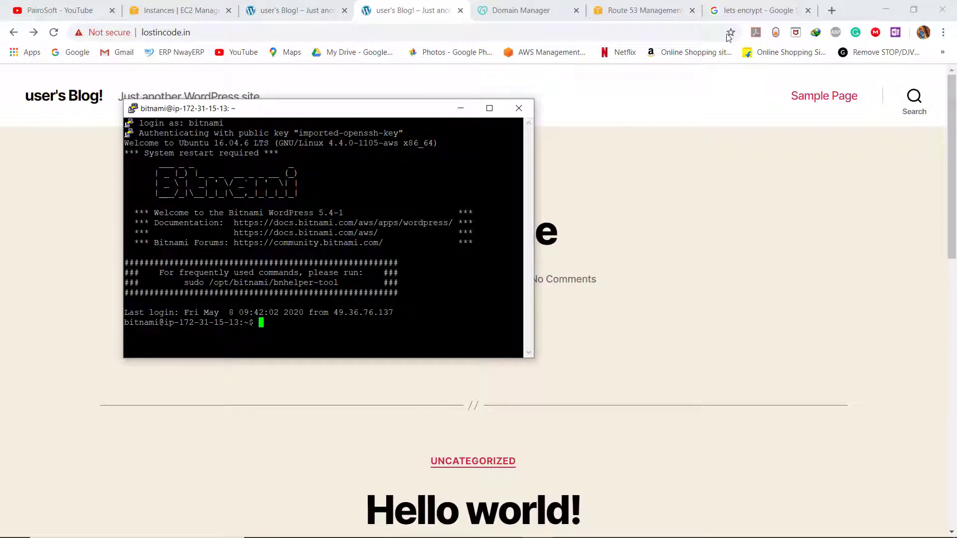
# Search Google for "bitnami wordpress ssl" in the browser and open Bitnami's guide on generating and installing a Let's Encrypt SSL certificate
pyautogui.click(737, 10)
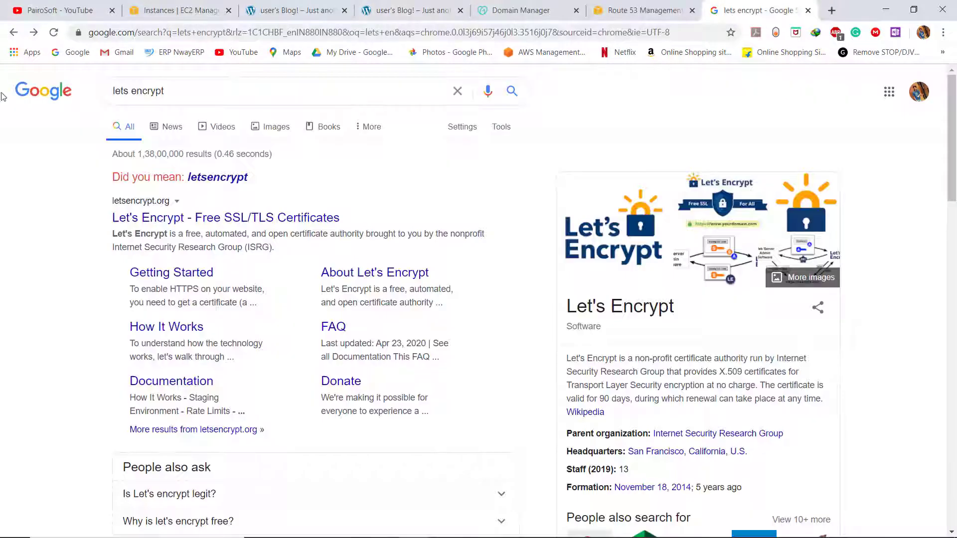
pyautogui.click(43, 91)
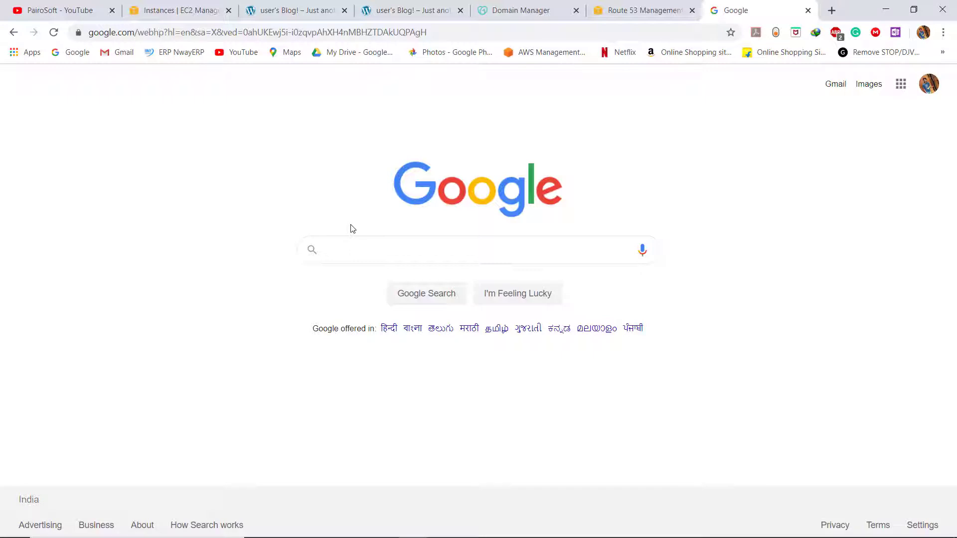
pyautogui.write('b')
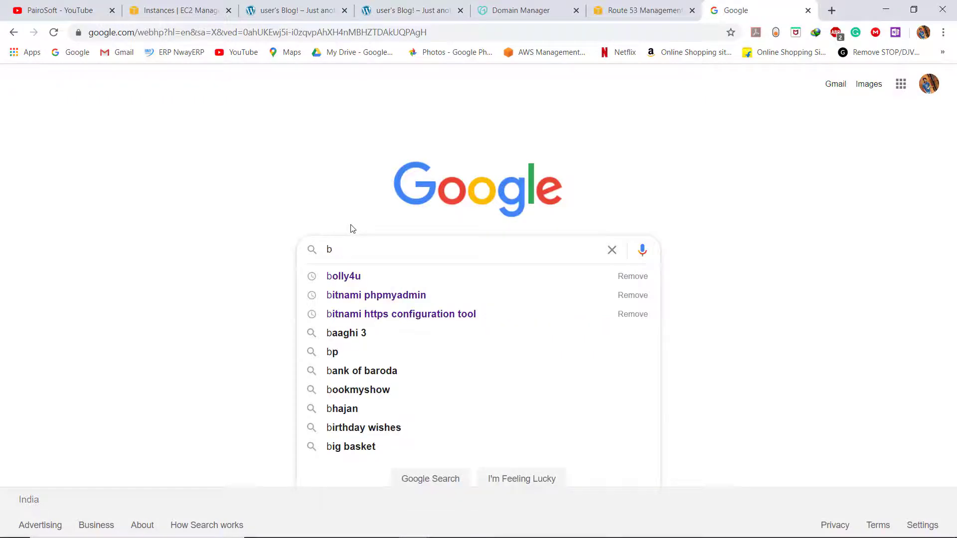
pyautogui.write('itnmi')
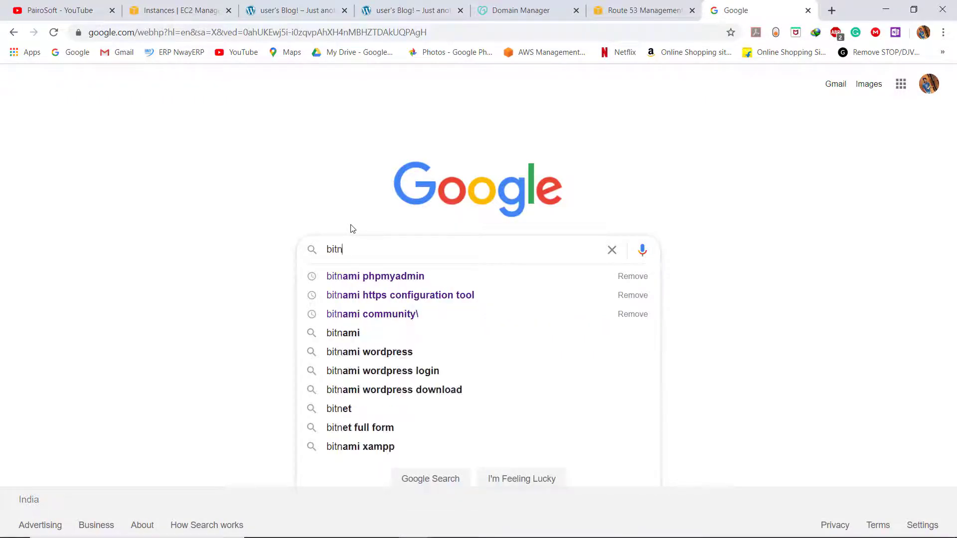
pyautogui.press('BackSpace')
pyautogui.press('BackSpace')
pyautogui.write('ami wor')
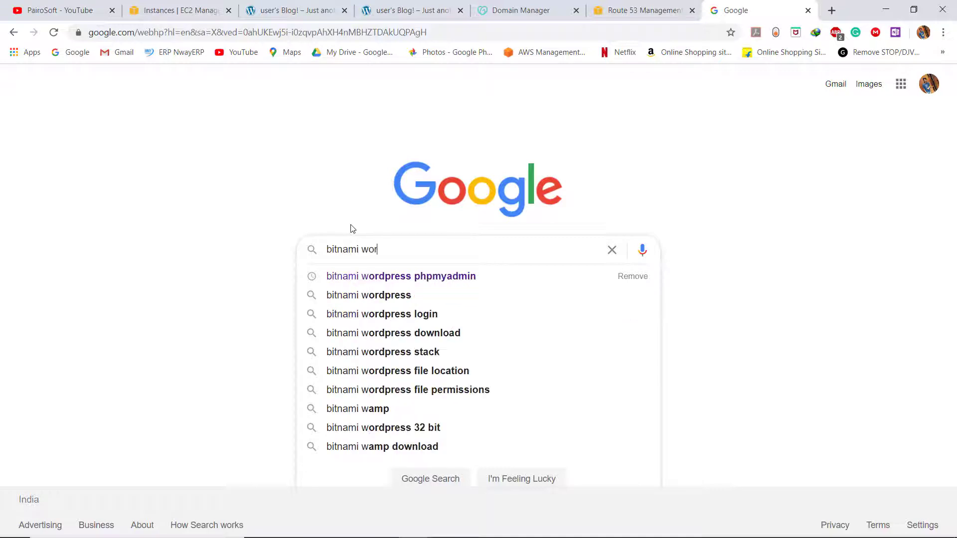
pyautogui.write('dpress ssl')
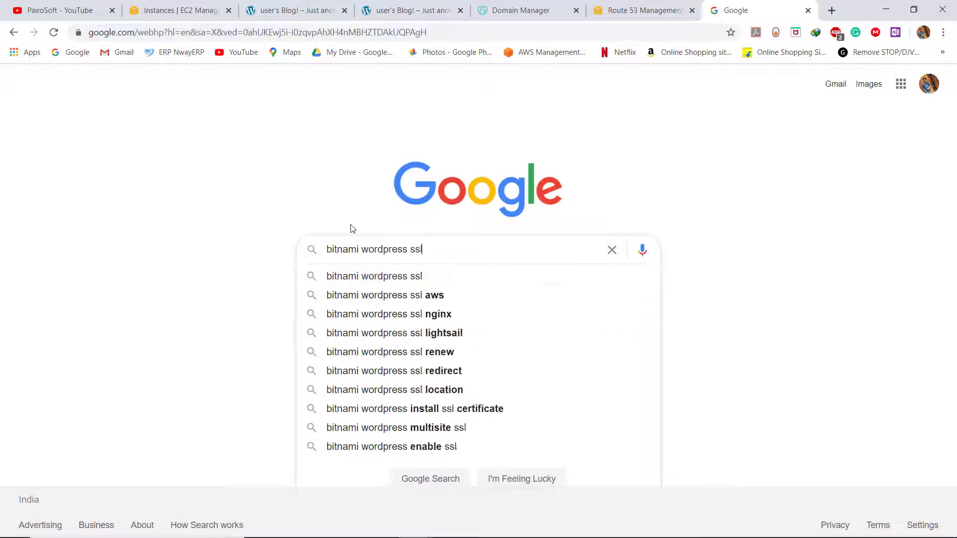
pyautogui.press('Return')
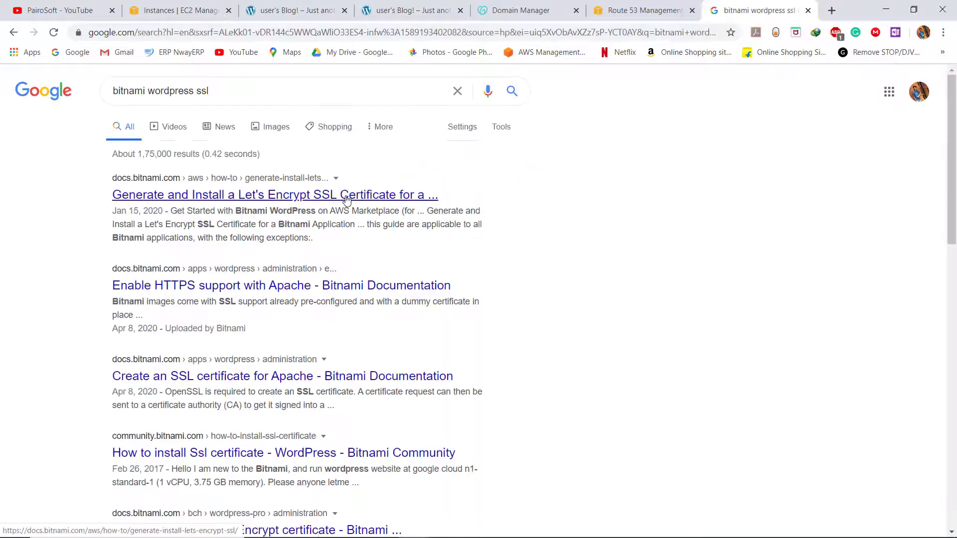
pyautogui.click(347, 199)
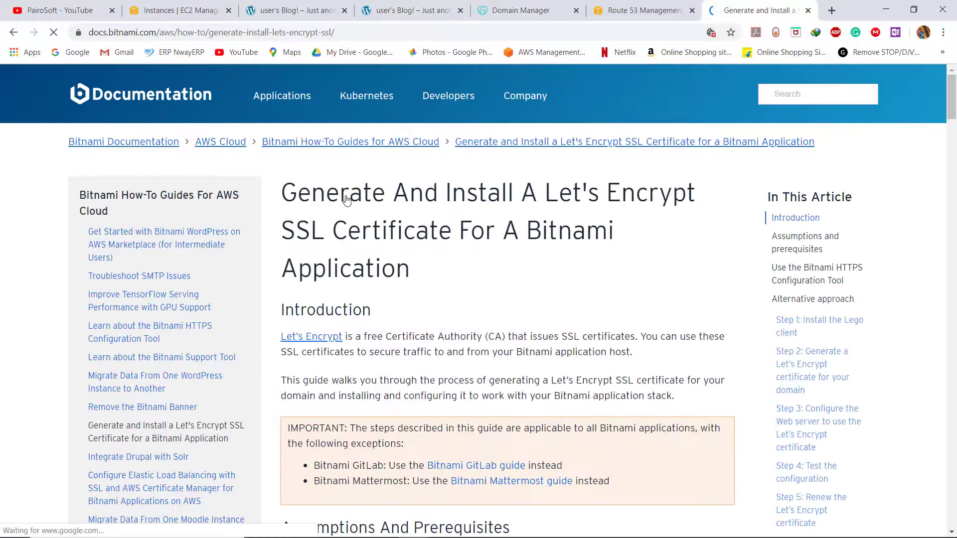
# Copy the command sudo /opt/bitnami/bncert-tool from the guide's section on the Bitnami HTTPS Configuration Tool
pyautogui.scroll(-12, 347, 199)
pyautogui.scroll(-2, 348, 196)
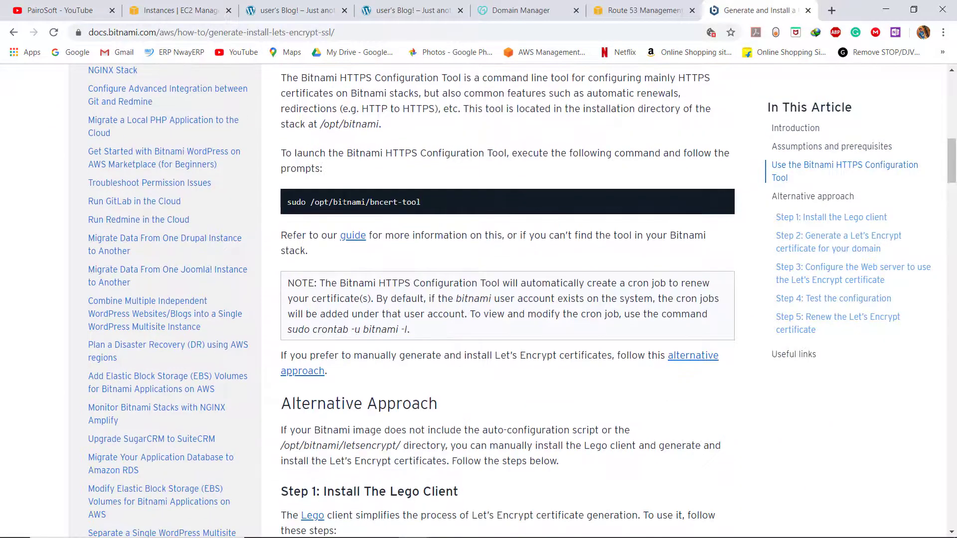
pyautogui.tripleClick(349, 202)
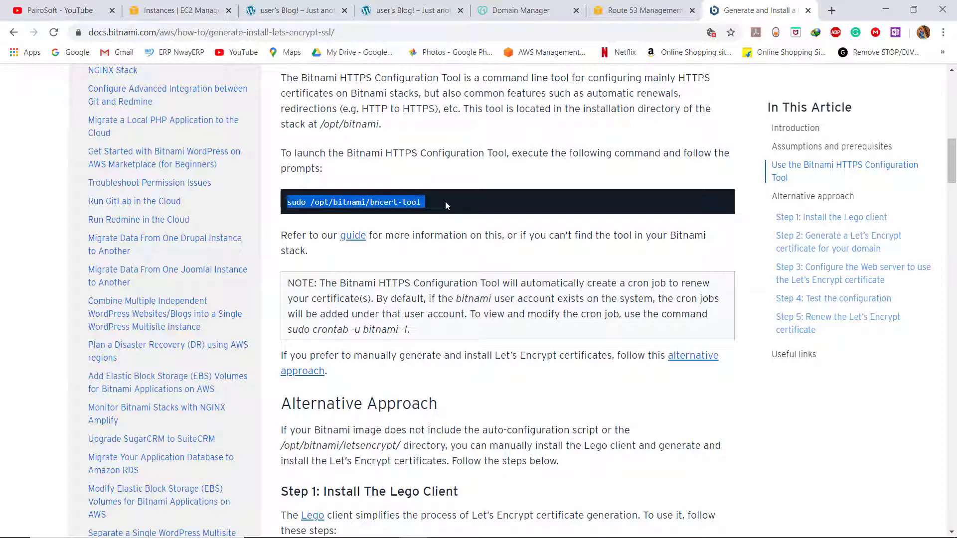
pyautogui.click(423, 195)
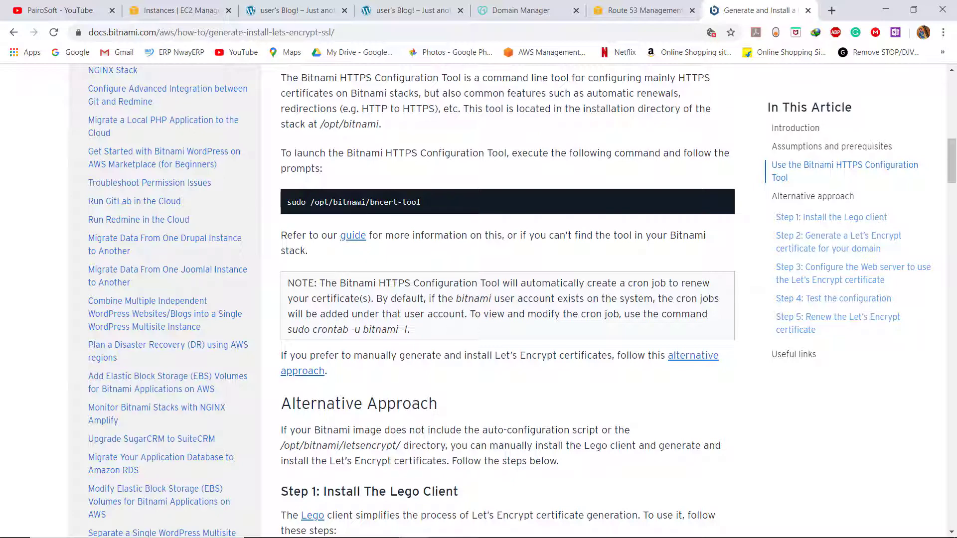
pyautogui.moveTo(287, 202); pyautogui.dragTo(424, 202)
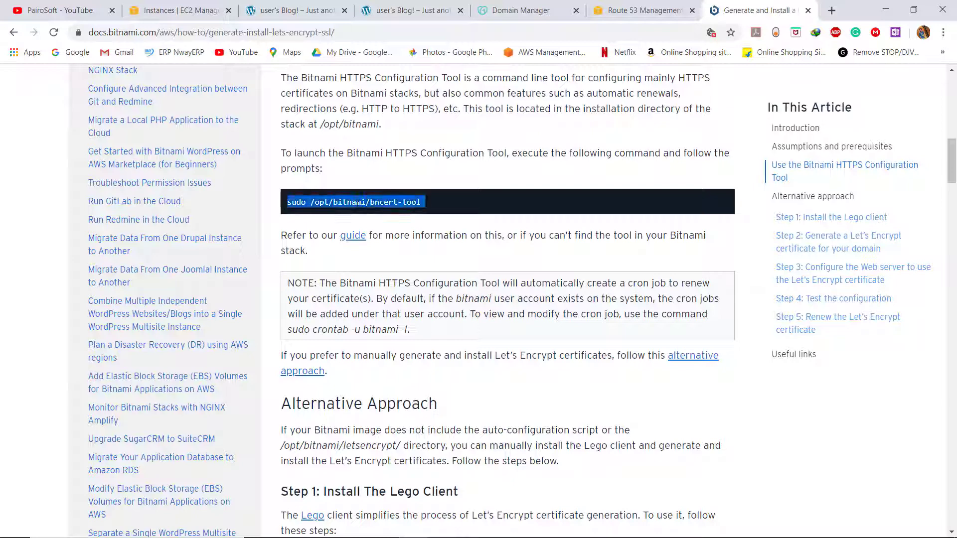
pyautogui.rightClick(359, 206)
pyautogui.click(367, 210)
# Switch to the PuTTY terminal, run sudo /opt/bitnami/bncert-tool, and accept the download of the tool's updated version
pyautogui.click(538, 532)
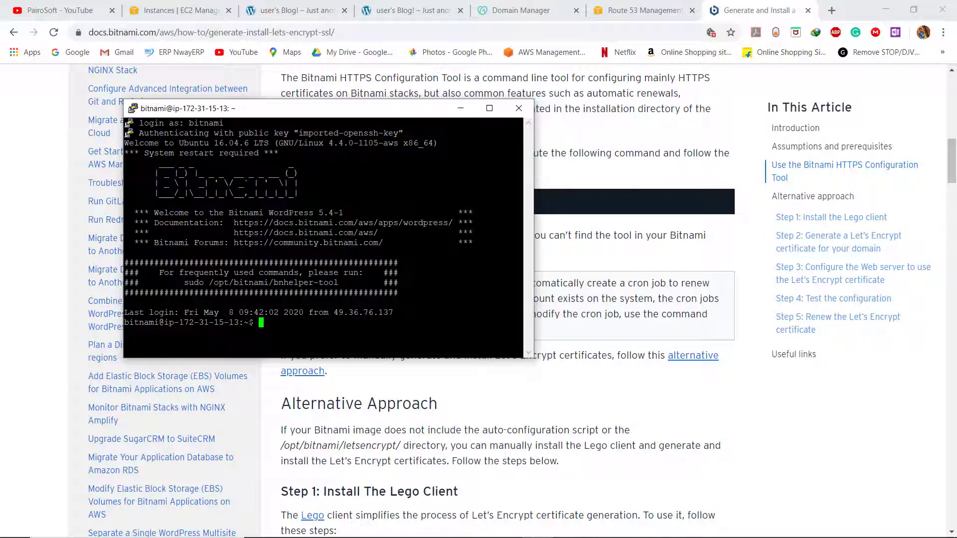
pyautogui.press('shift+Insert')
pyautogui.press('Return')
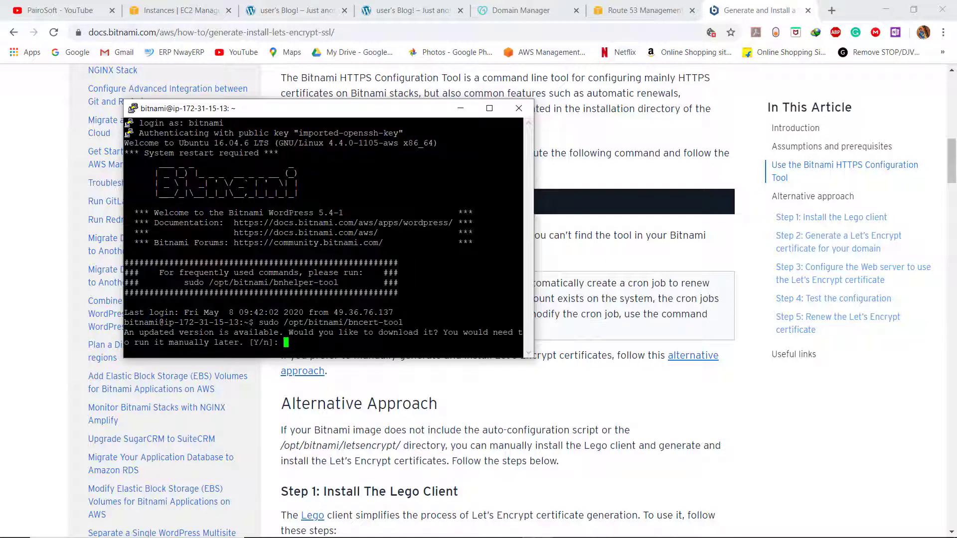
pyautogui.click(489, 108)
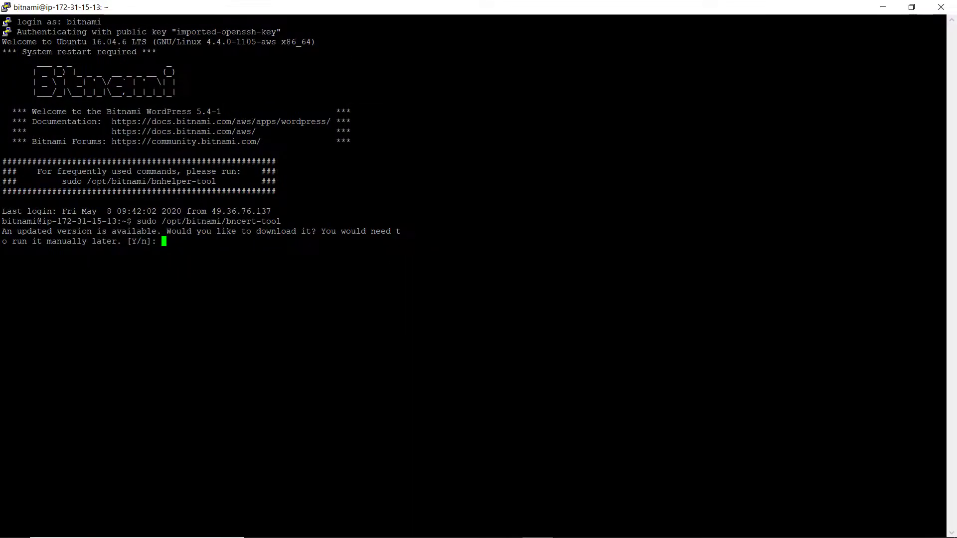
pyautogui.write('y')
pyautogui.press('Return')
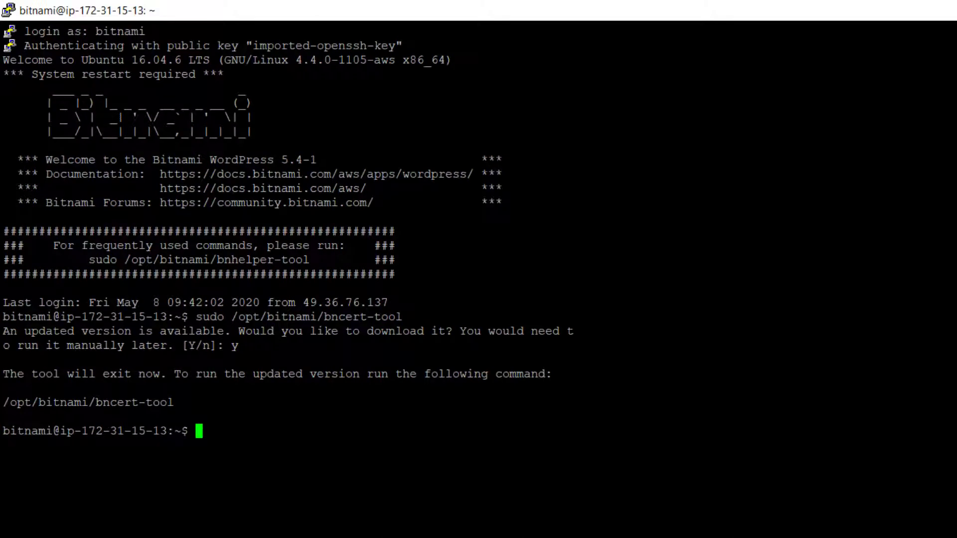
pyautogui.press('Up')
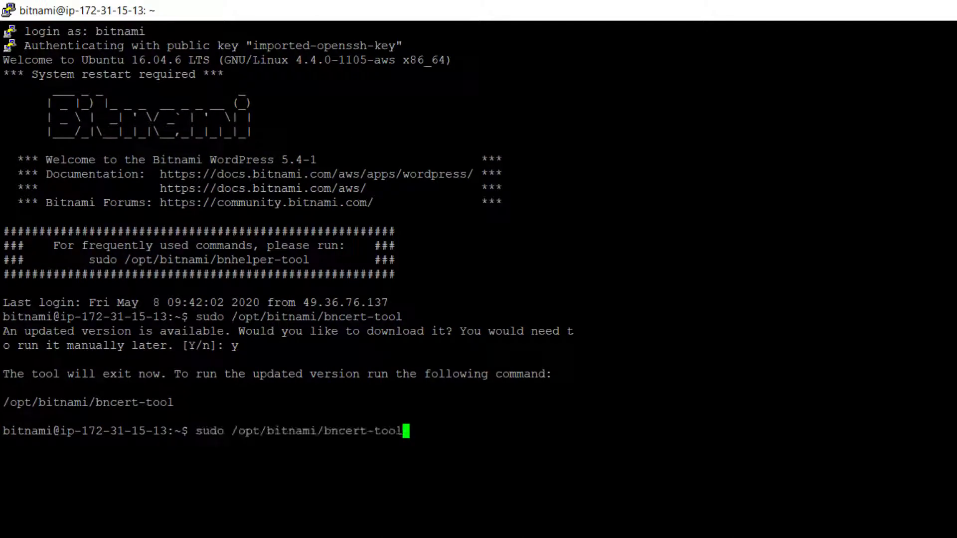
pyautogui.press('Return')
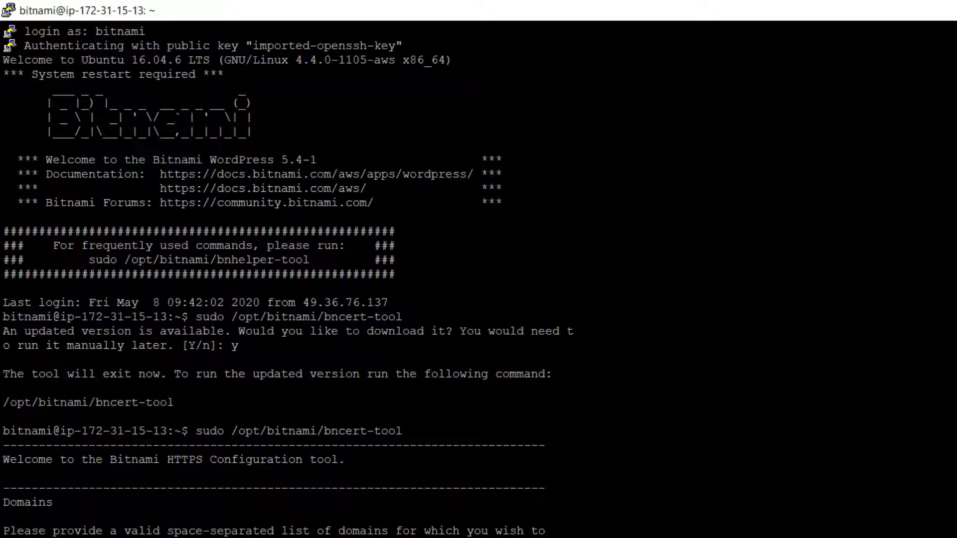
pyautogui.write('lostincode.in')
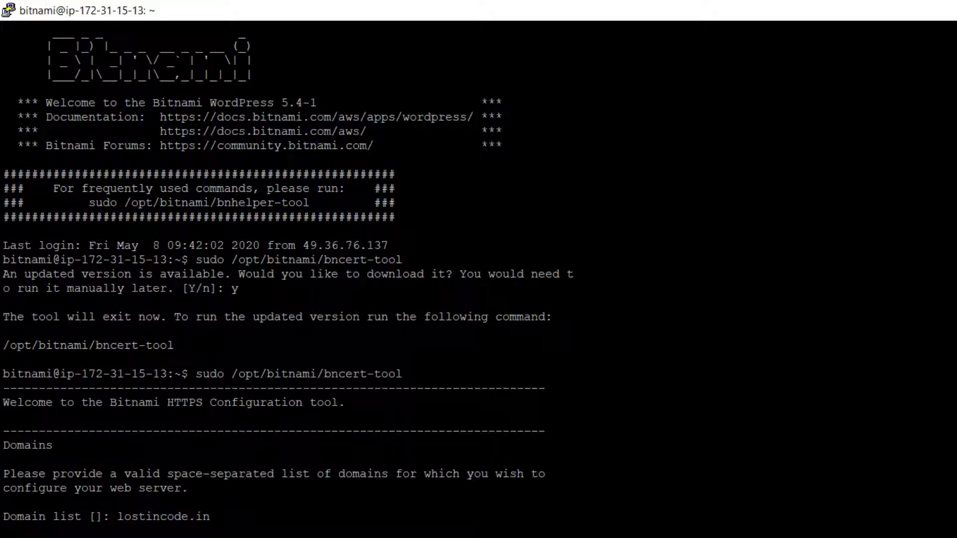
pyautogui.press('Return')
pyautogui.write('y')
pyautogui.press('Return')
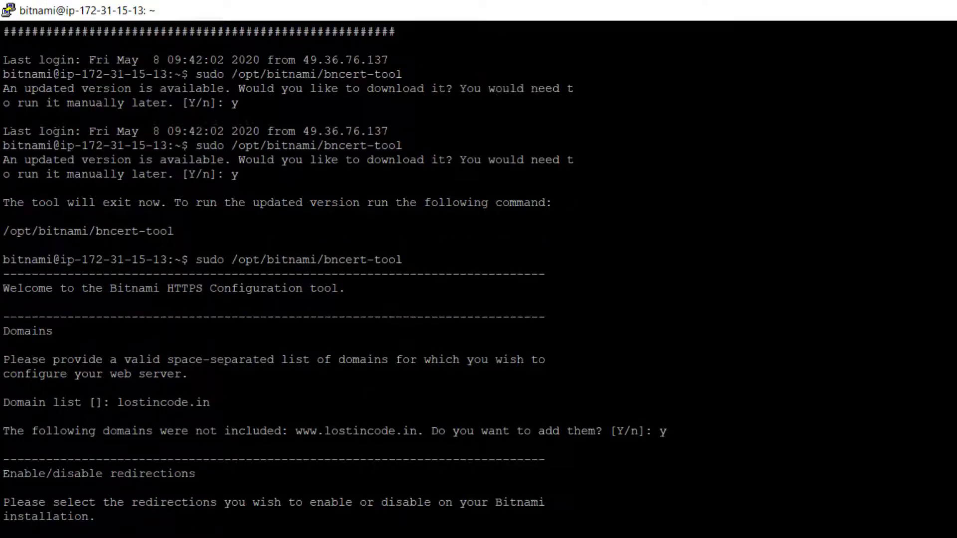
# Enable HTTP to HTTPS and non-www to www redirection, and decline www to non-www redirection
pyautogui.write('y')
pyautogui.press('Return')
pyautogui.write('y')
pyautogui.press('Return')
pyautogui.write('n')
pyautogui.press('Return')
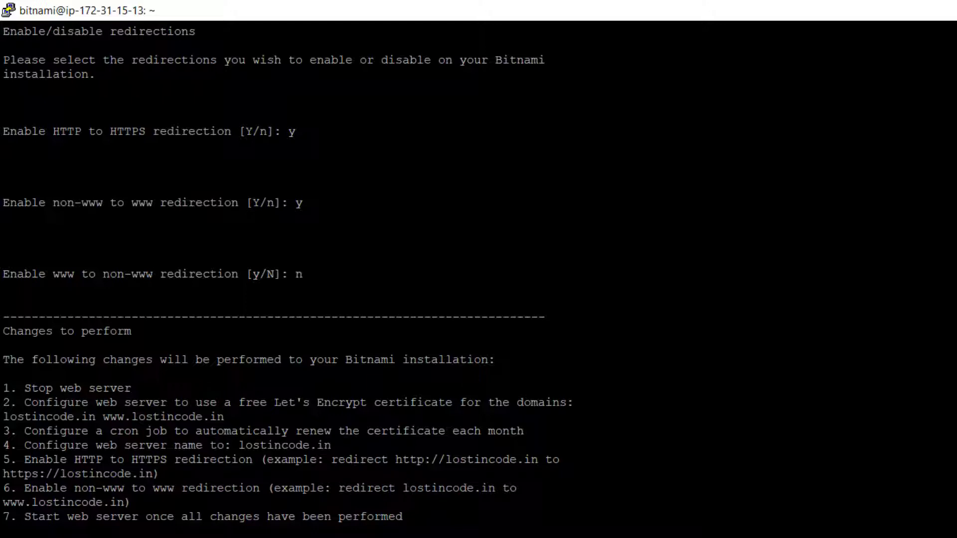
# Agree to the listed changes, enter the certificate's contact e-mail address, and accept the Let's Encrypt Subscriber Agreement
pyautogui.write('y')
pyautogui.press('Return')
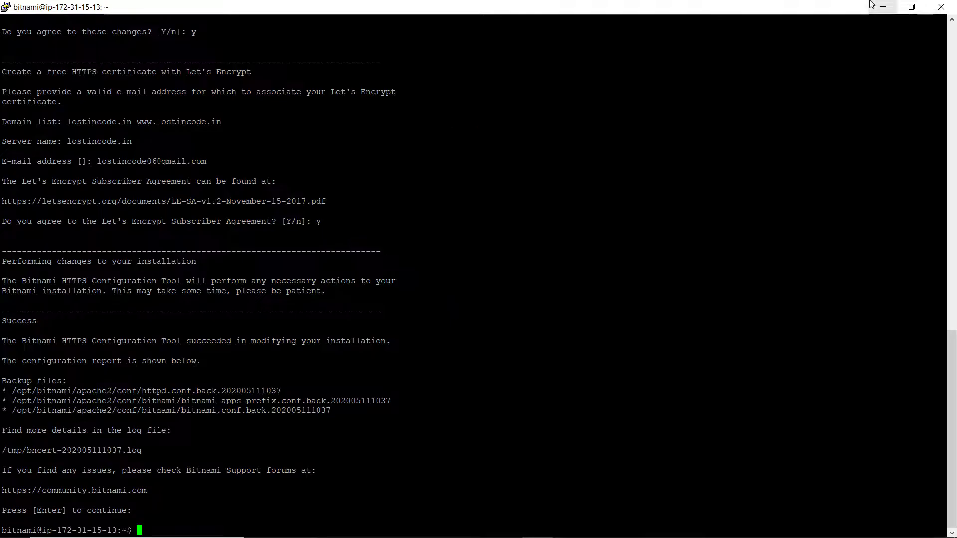
# Switch to Chrome and reload the lostincode.in WordPress site
pyautogui.click(816, 17)
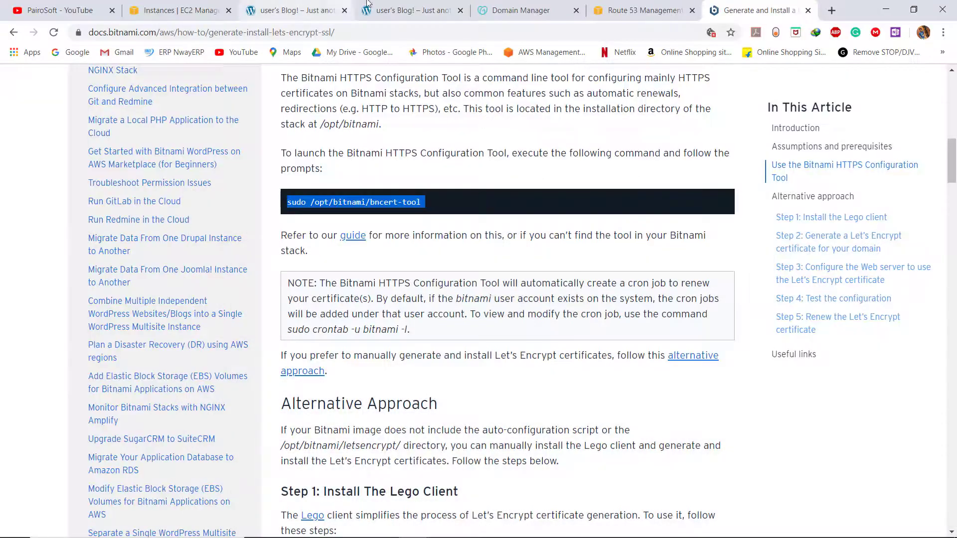
pyautogui.click(409, 9)
pyautogui.click(548, 8)
pyautogui.click(426, 4)
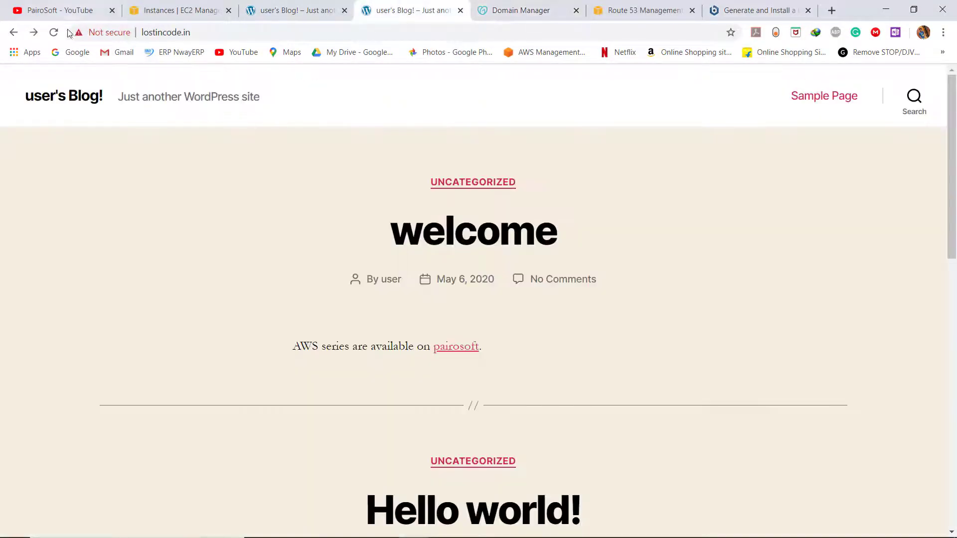
pyautogui.click(54, 32)
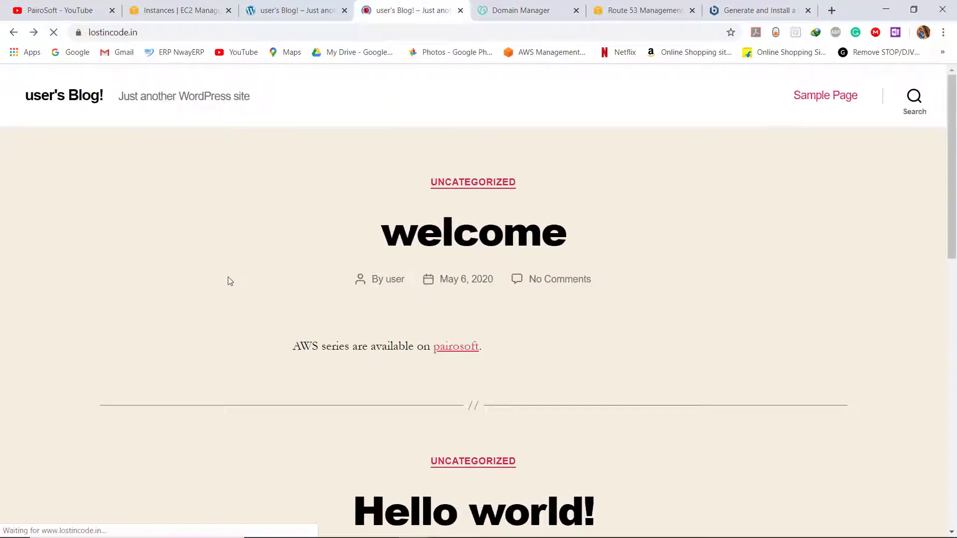
# Check the connection security of lostincode.in and examine its certificate's issuer and validity period
pyautogui.click(79, 32)
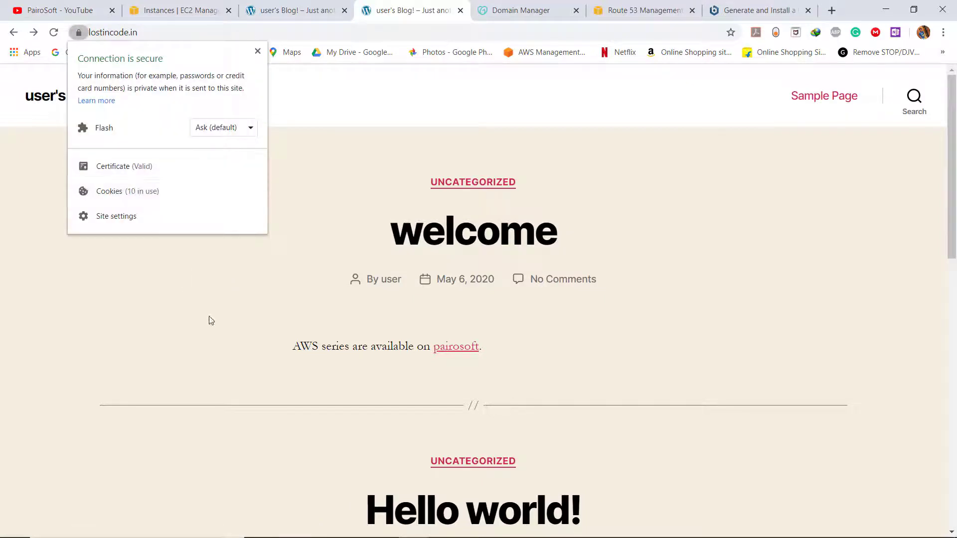
pyautogui.click(125, 166)
pyautogui.moveTo(129, 14); pyautogui.dragTo(198, 207)
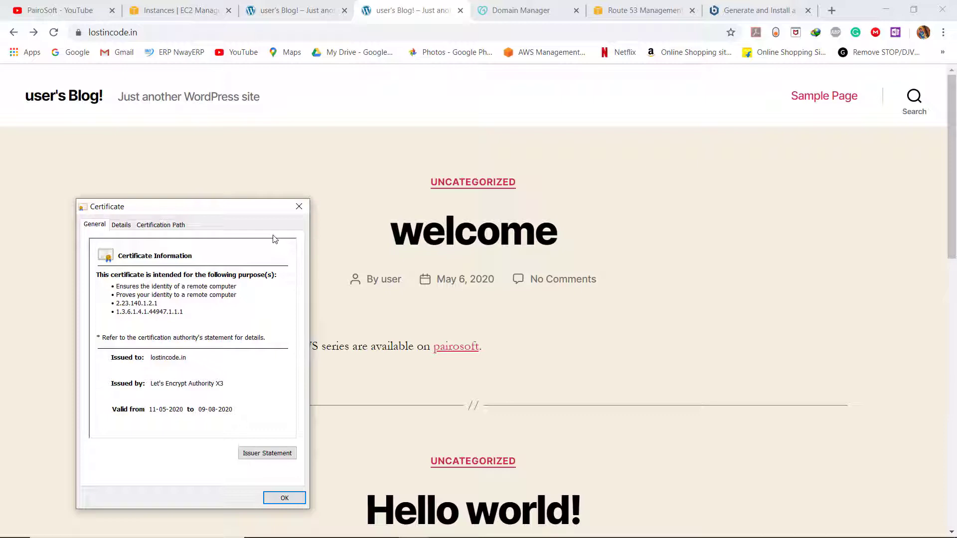
pyautogui.click(547, 522)
pyautogui.click(299, 206)
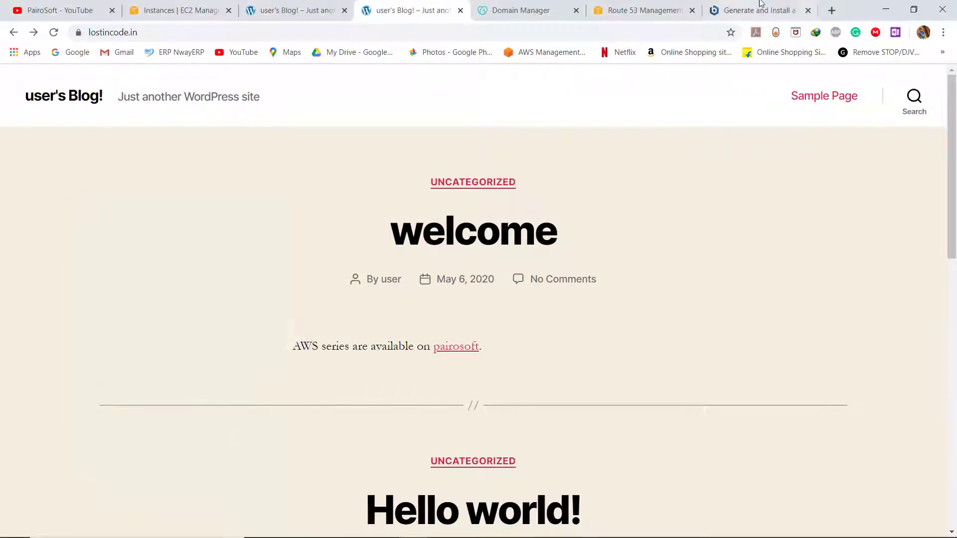
# Examine the Bitnami guide's alternative approach through Step 5 on renewing the Let's Encrypt certificate
pyautogui.click(761, 7)
pyautogui.scroll(-13, 484, 308)
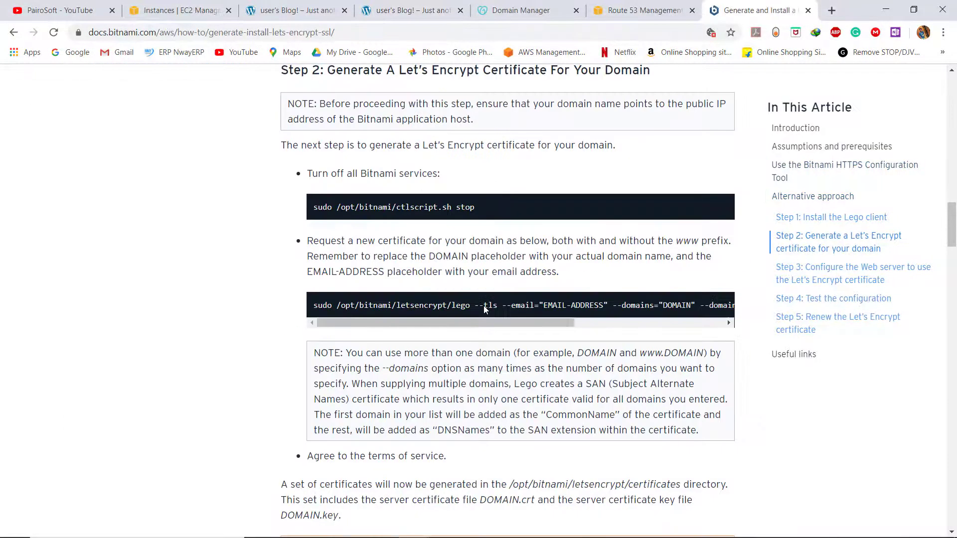
pyautogui.scroll(-20, 484, 308)
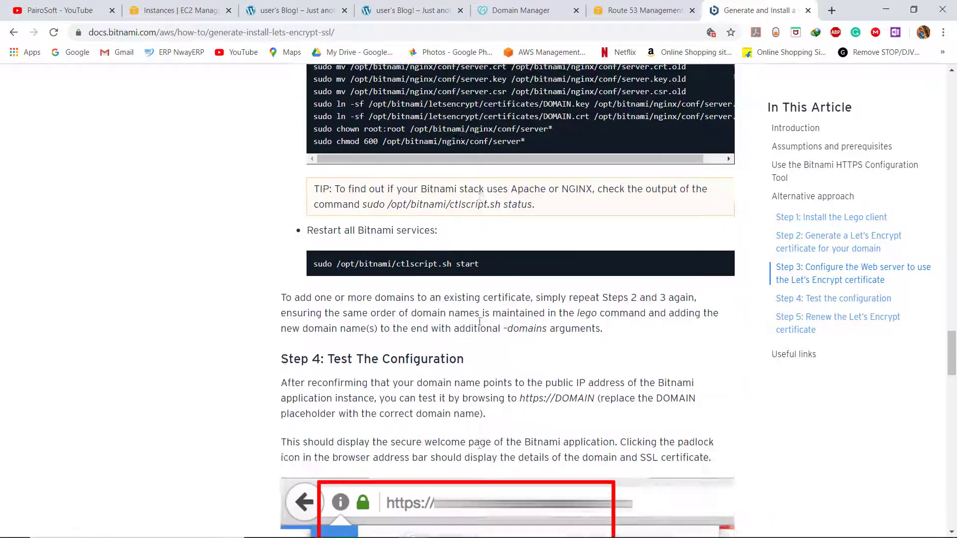
pyautogui.scroll(-19, 480, 321)
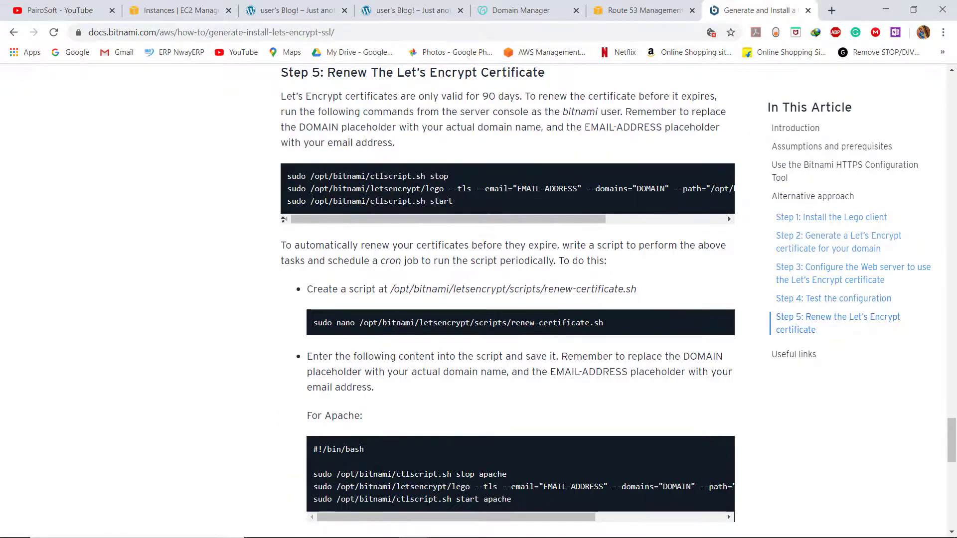
pyautogui.press('Home')
# Return to the lostincode.in site and view its certificate details once more
pyautogui.click(643, 9)
pyautogui.click(520, 10)
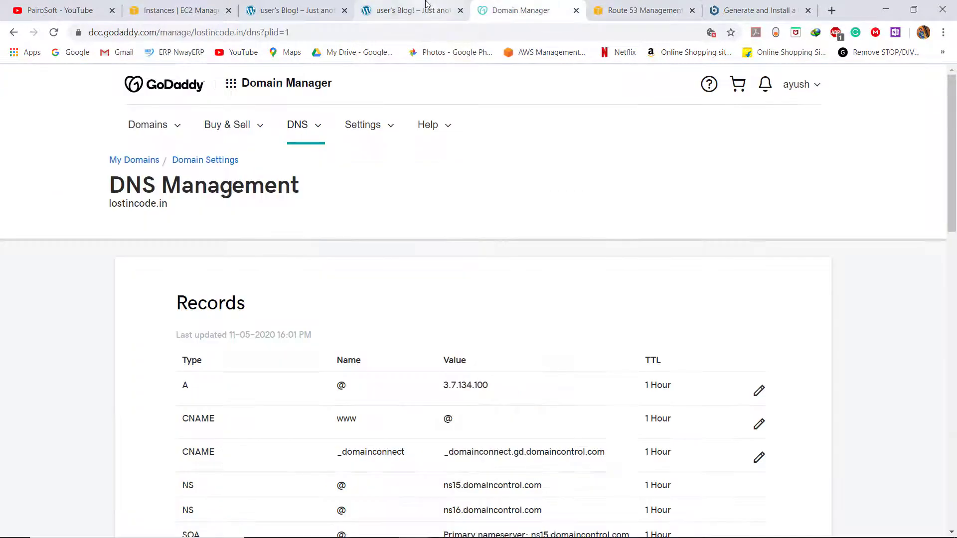
pyautogui.click(426, 6)
pyautogui.click(78, 33)
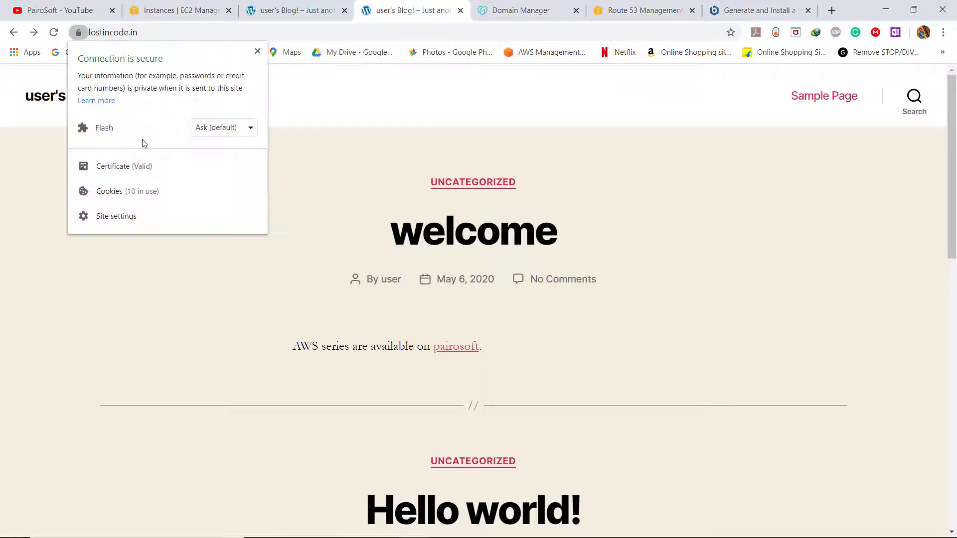
pyautogui.click(133, 175)
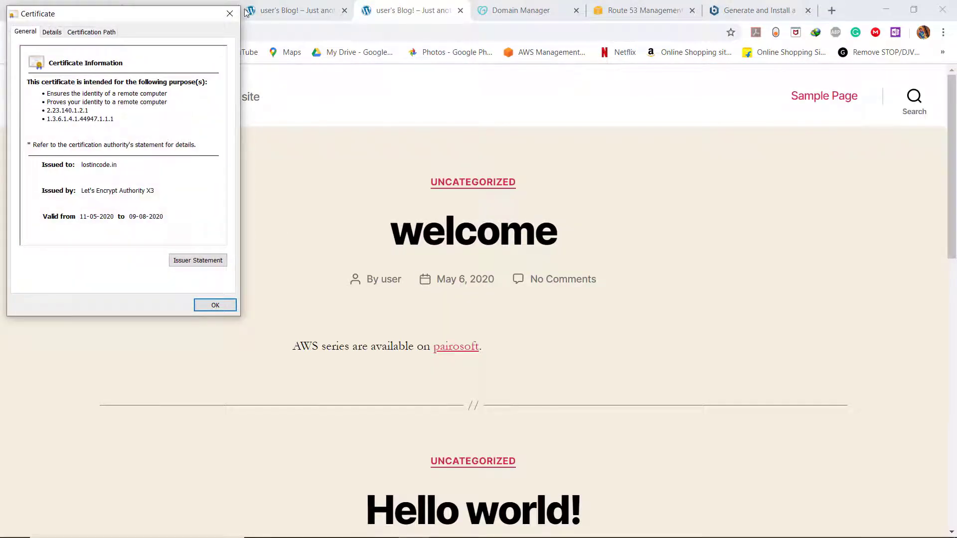
pyautogui.click(229, 15)
# Reload lostincode.in in the Incognito window, check its connection security, and return to the main browser window
pyautogui.hotkey('alt', 'Tab')
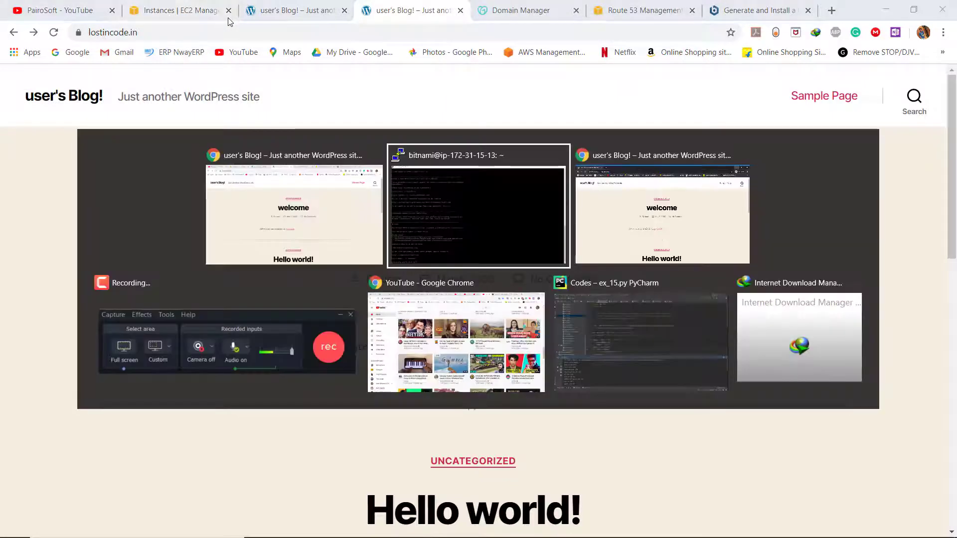
pyautogui.hotkey('alt', 'Tab')
pyautogui.press('F5')
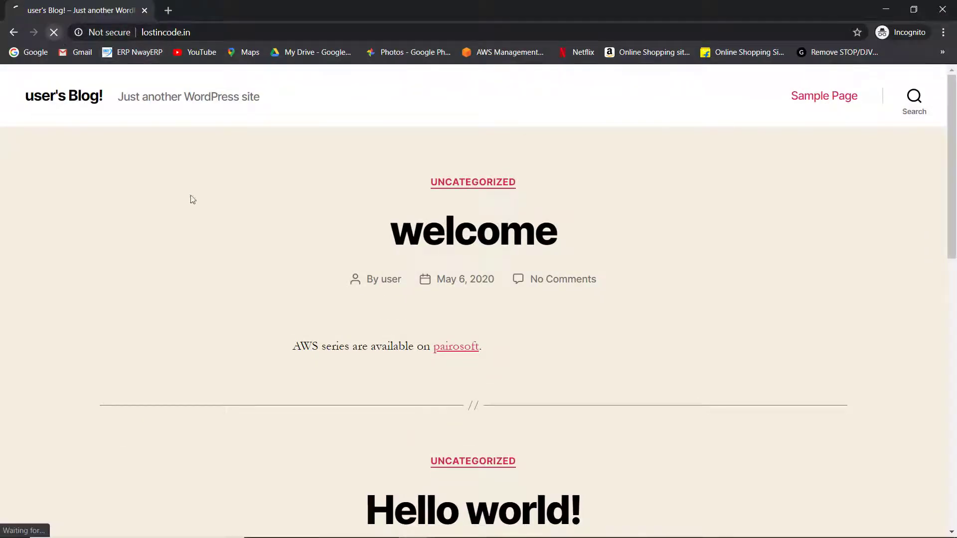
pyautogui.click(78, 32)
pyautogui.click(255, 51)
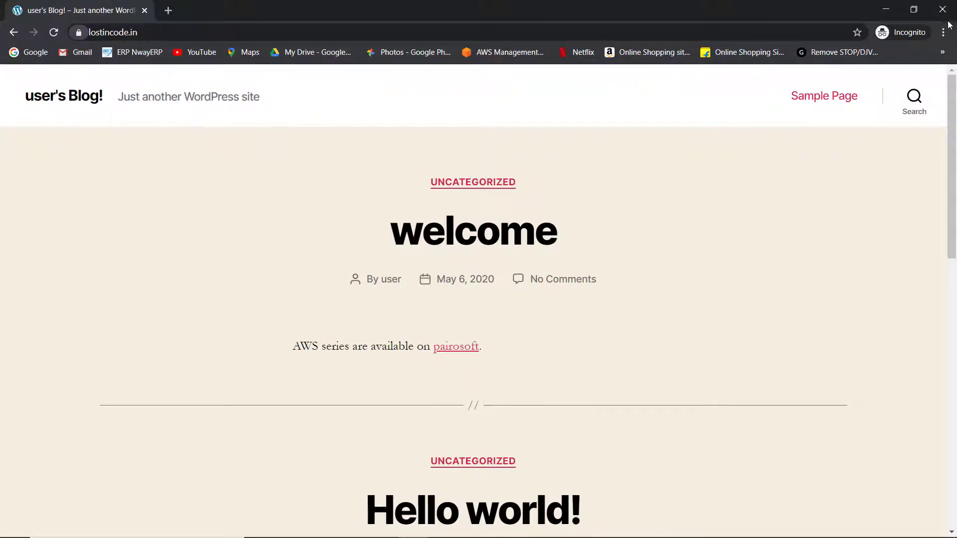
pyautogui.hotkey('alt', 'Tab')
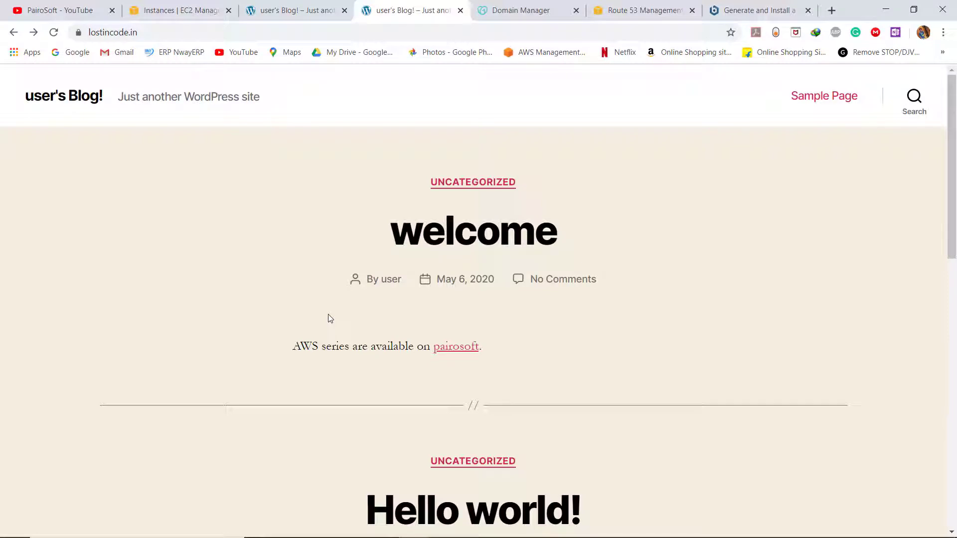
# Compare the EC2 instance's IPv4 public IP with the value of the A record in GoDaddy's DNS records
pyautogui.click(180, 10)
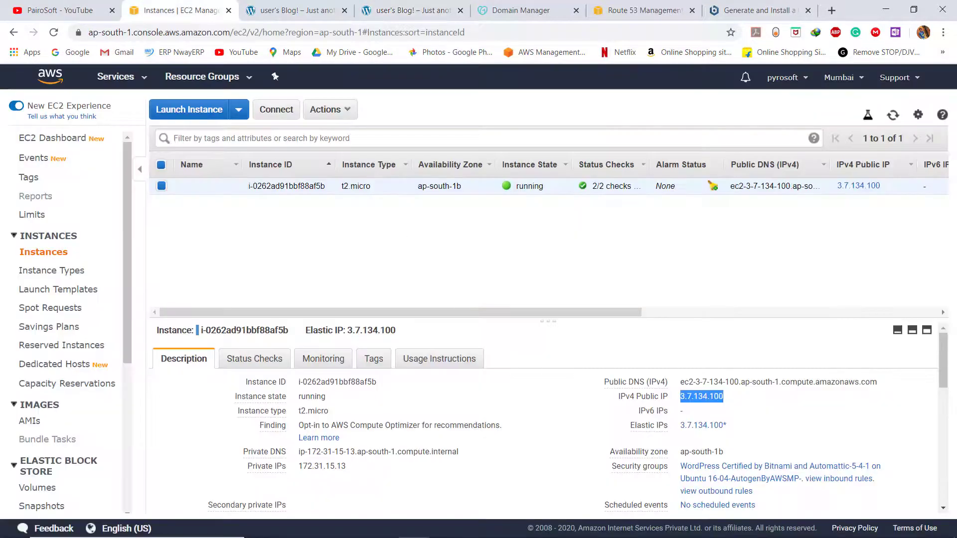
pyautogui.click(411, 7)
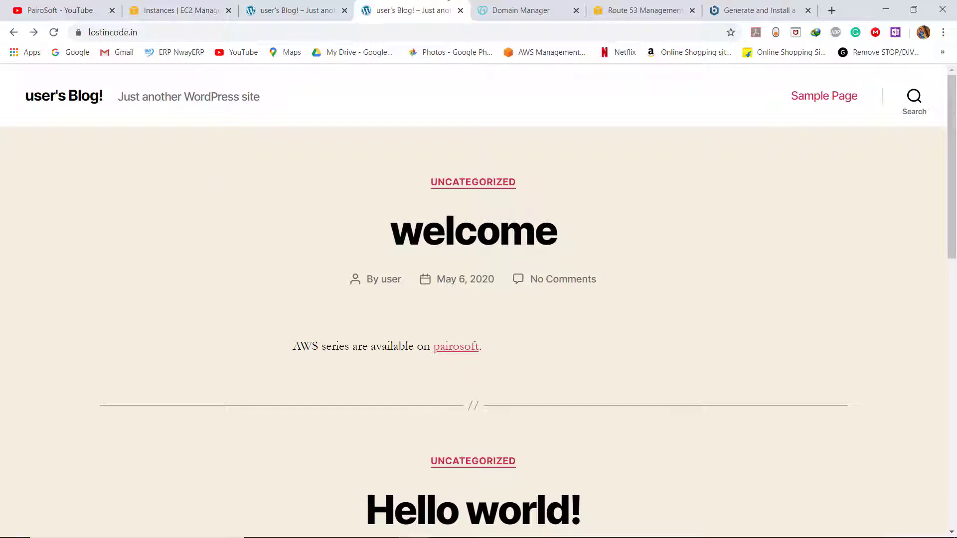
pyautogui.click(507, 7)
pyautogui.scroll(-4, 371, 262)
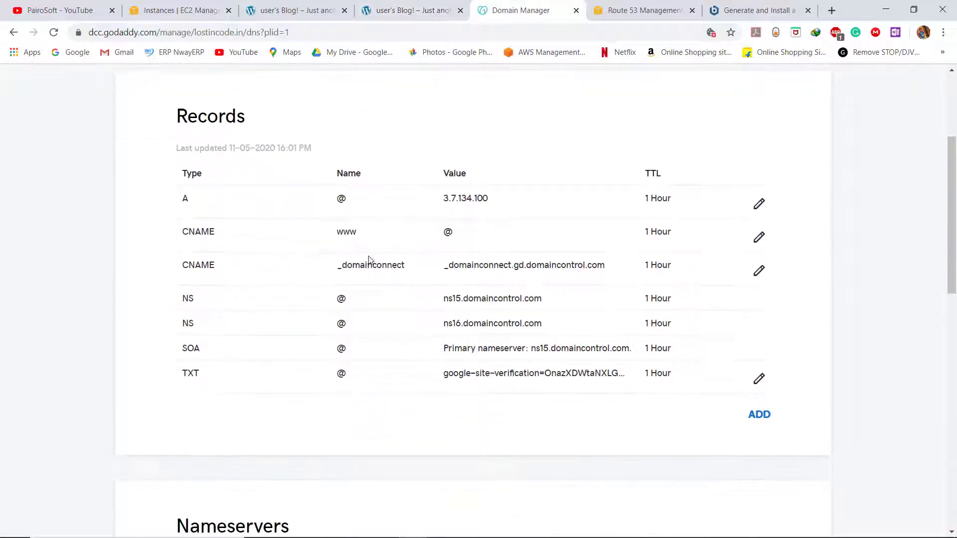
pyautogui.doubleClick(460, 198)
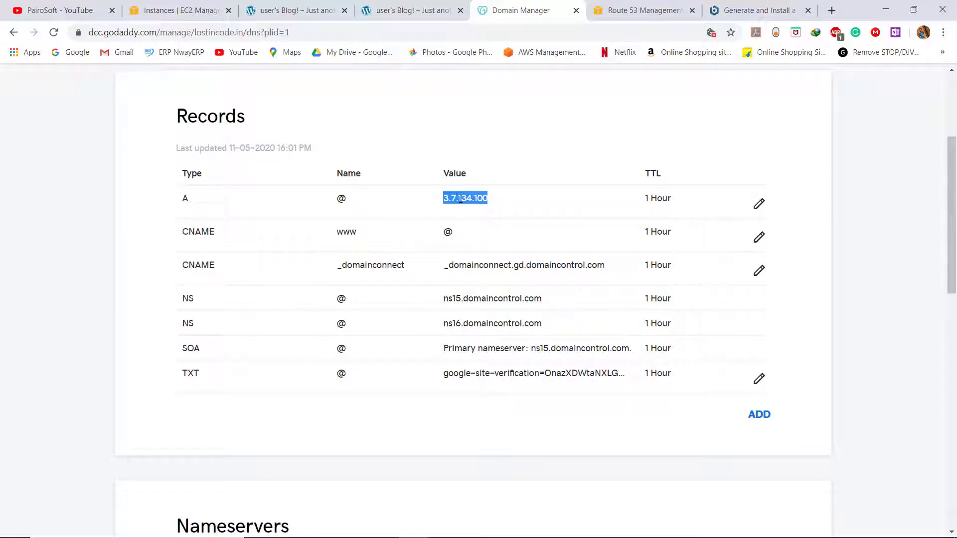
# Examine the nameservers assigned to lostincode.in on the GoDaddy DNS Management page
pyautogui.scroll(-6, 460, 198)
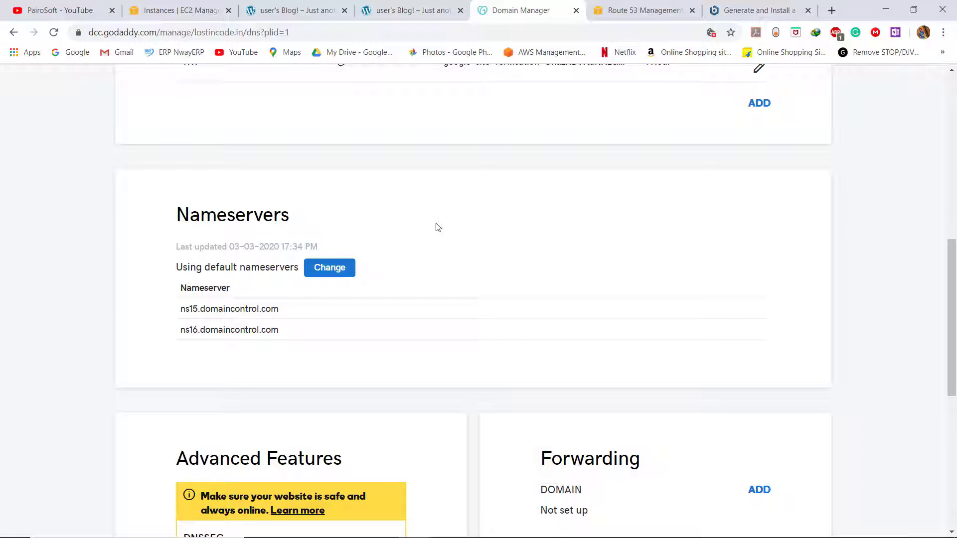
pyautogui.moveTo(198, 308); pyautogui.dragTo(162, 295)
pyautogui.click(308, 325)
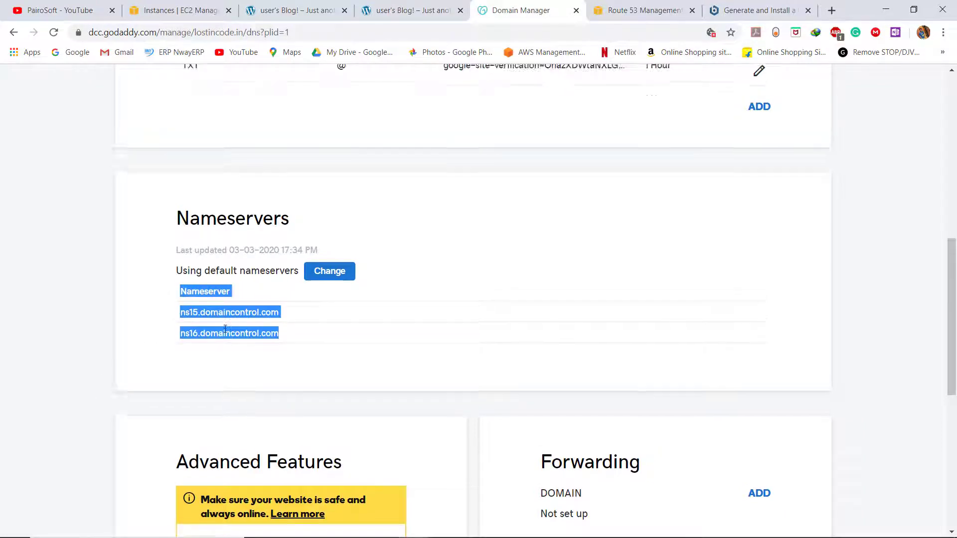
pyautogui.scroll(4, 225, 329)
pyautogui.scroll(-2, 225, 329)
pyautogui.click(304, 370)
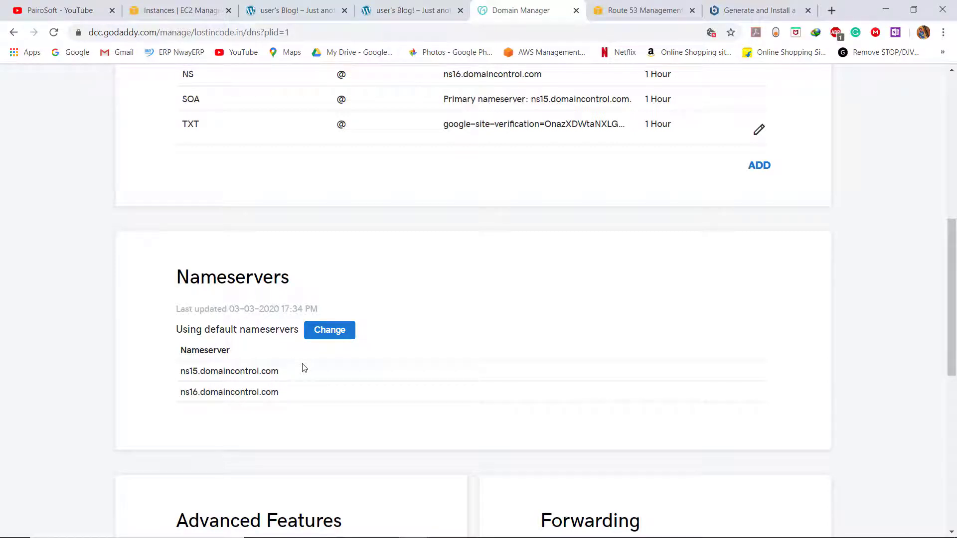
# Review the A record's type and value along with the CNAME entries in the DNS records list
pyautogui.scroll(5, 303, 368)
pyautogui.moveTo(491, 199); pyautogui.dragTo(441, 199)
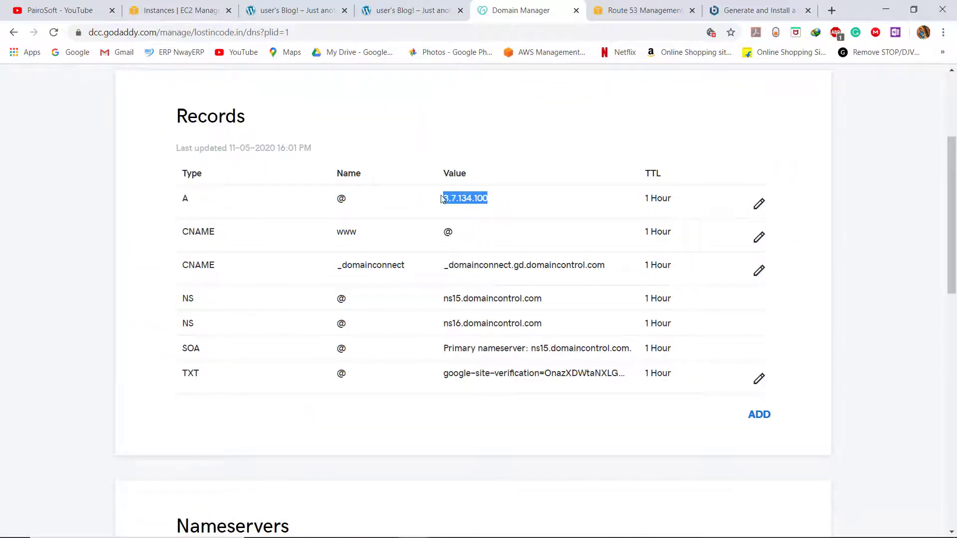
pyautogui.click(202, 199)
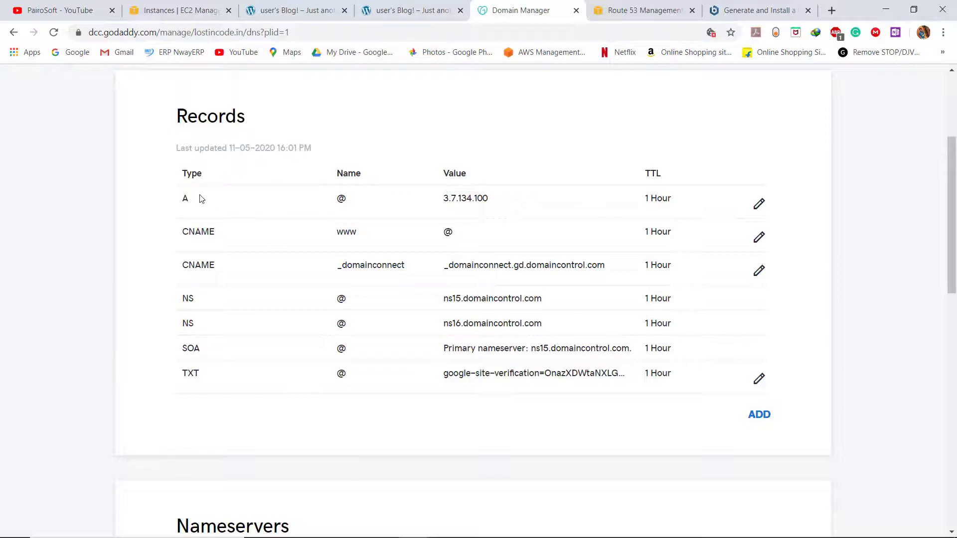
pyautogui.moveTo(150, 187); pyautogui.dragTo(690, 257)
pyautogui.click(728, 410)
pyautogui.click(759, 416)
pyautogui.scroll(-2, 158, 430)
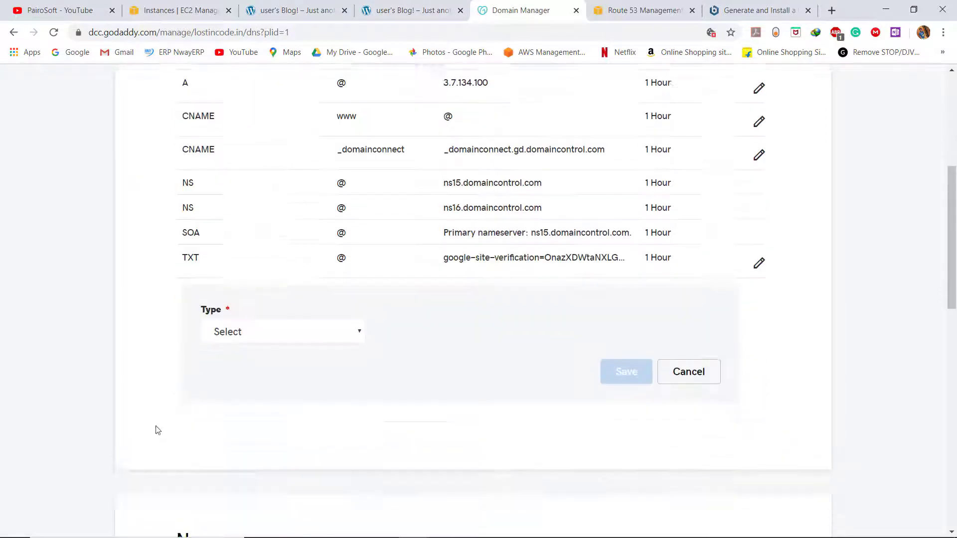
pyautogui.click(235, 325)
pyautogui.click(264, 370)
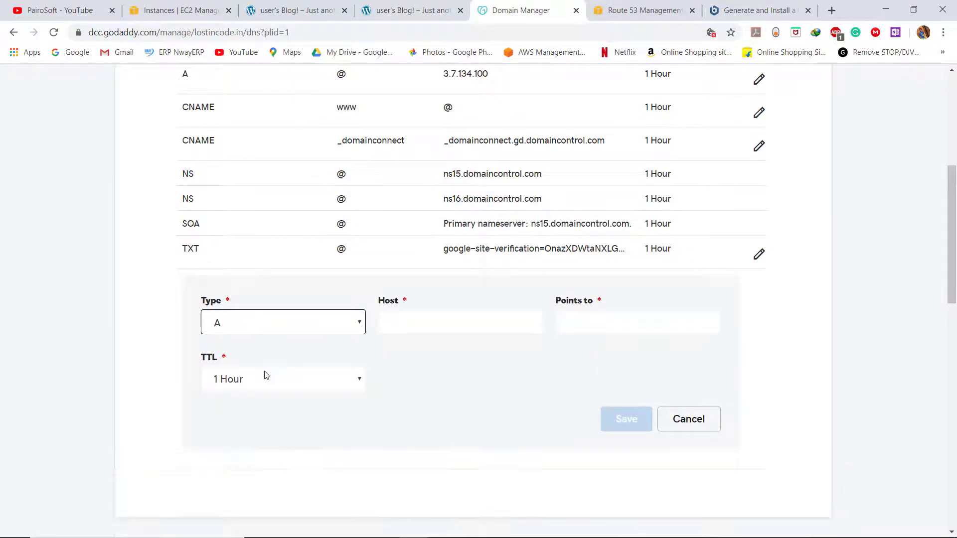
pyautogui.click(397, 323)
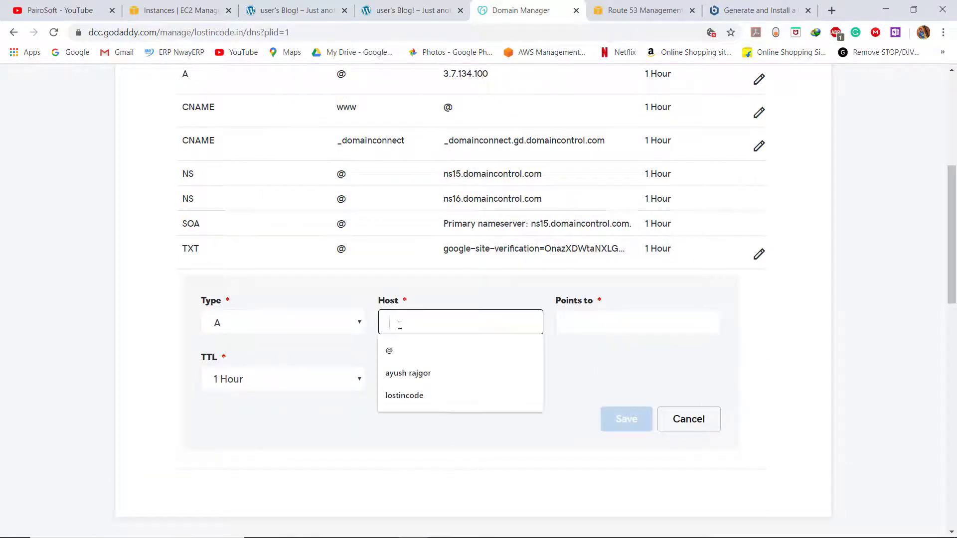
pyautogui.click(398, 350)
pyautogui.click(651, 322)
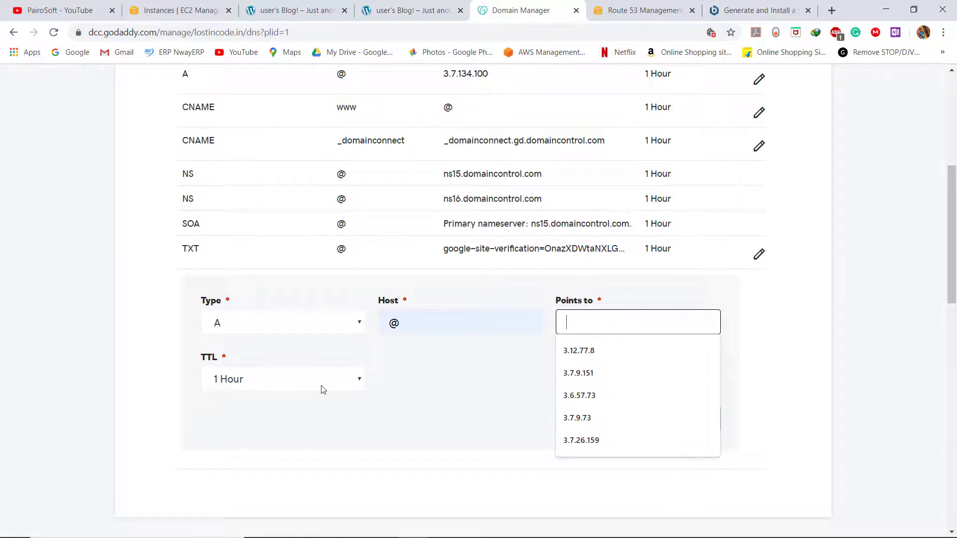
pyautogui.click(474, 420)
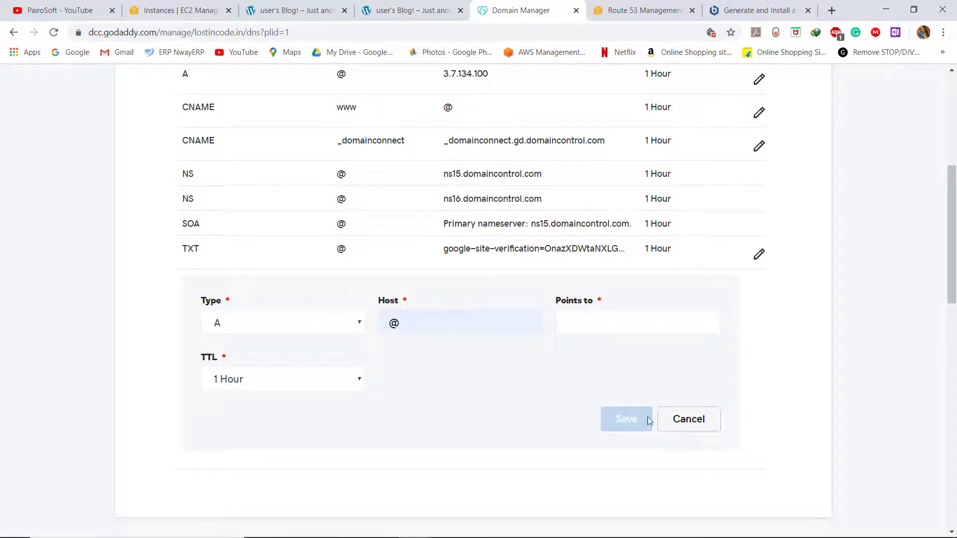
pyautogui.scroll(2, 629, 405)
pyautogui.click(680, 493)
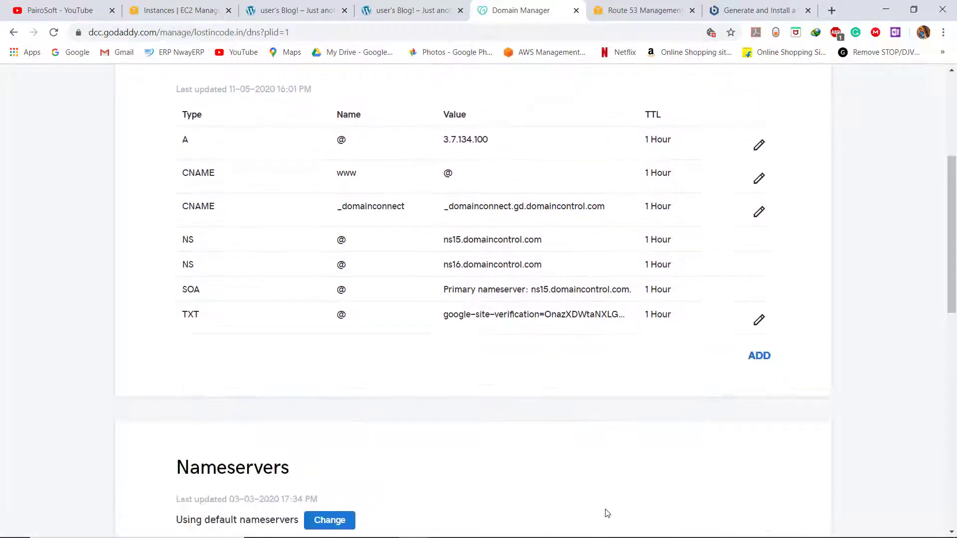
# Go back to the lostincode.in site and check its connection security information
pyautogui.scroll(5, 607, 513)
pyautogui.click(408, 10)
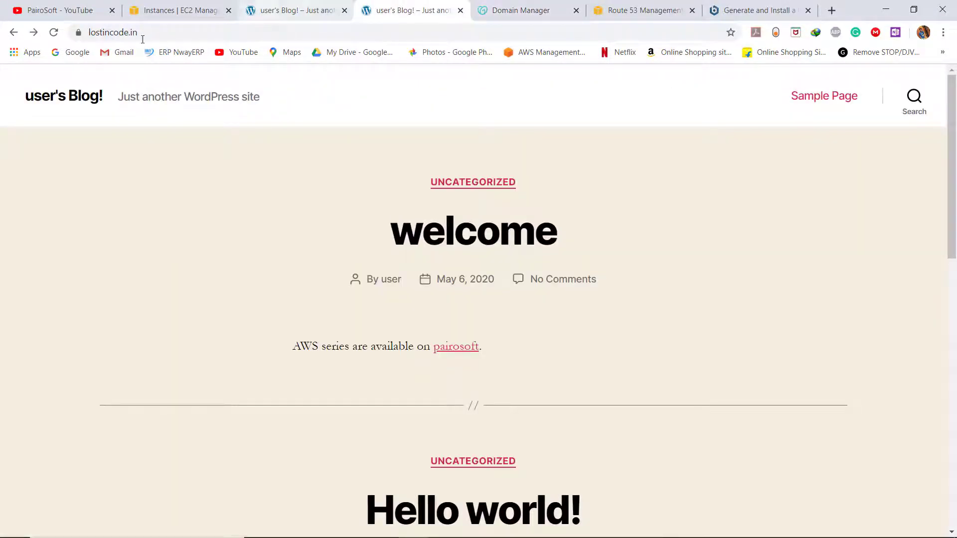
pyautogui.click(79, 33)
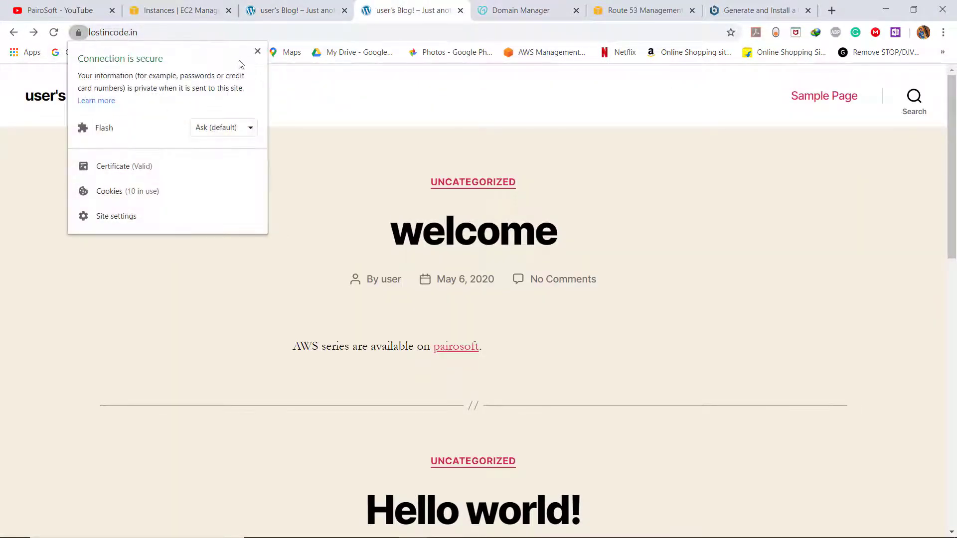
pyautogui.click(257, 51)
# Switch to the PuTTY terminal, review the whole bncert-tool session from domain list to configuration report, and return to the browser
pyautogui.click(537, 527)
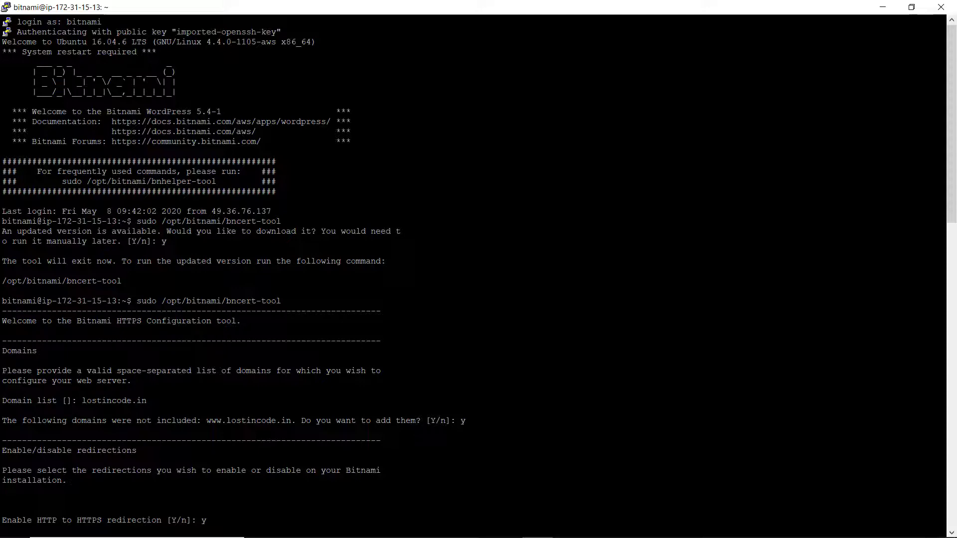
pyautogui.scroll(-15, 478, 270)
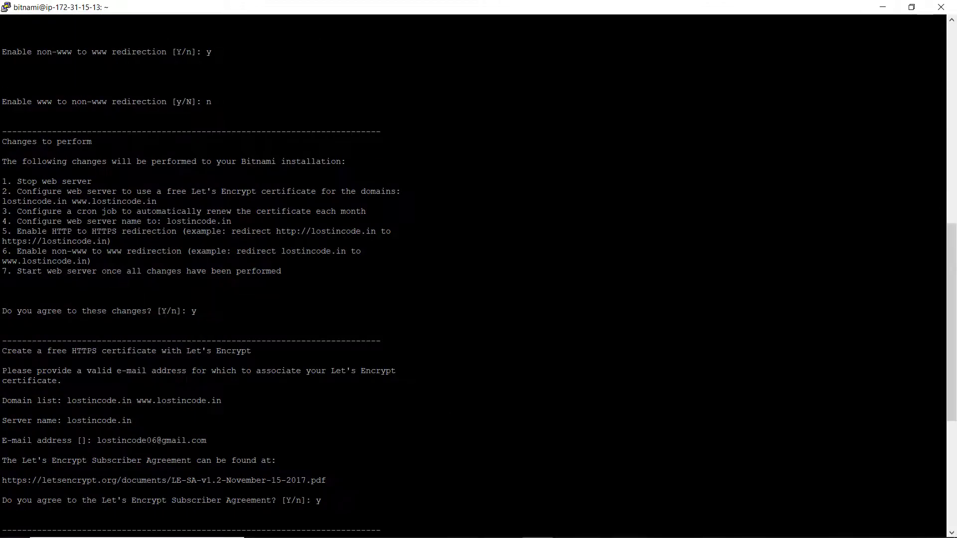
pyautogui.scroll(15, 478, 270)
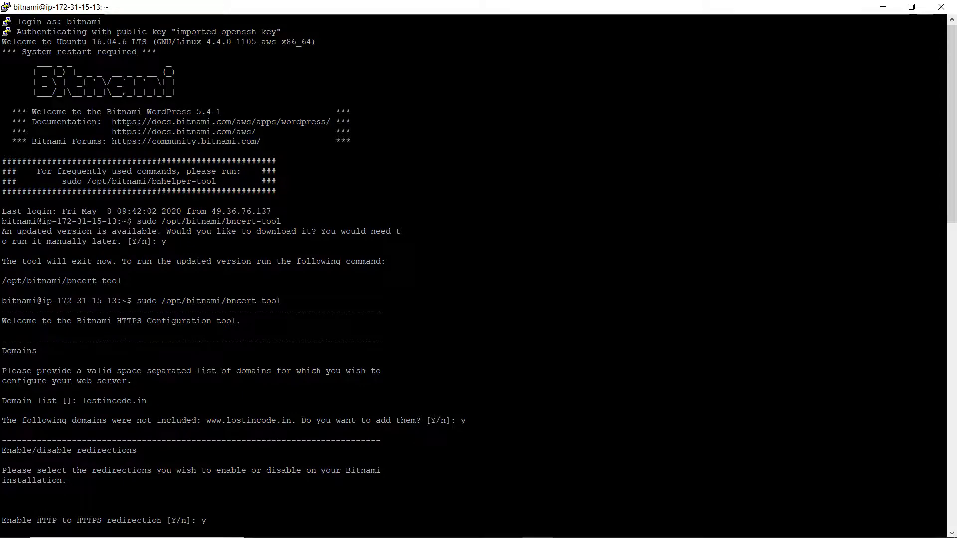
pyautogui.scroll(-9, 478, 269)
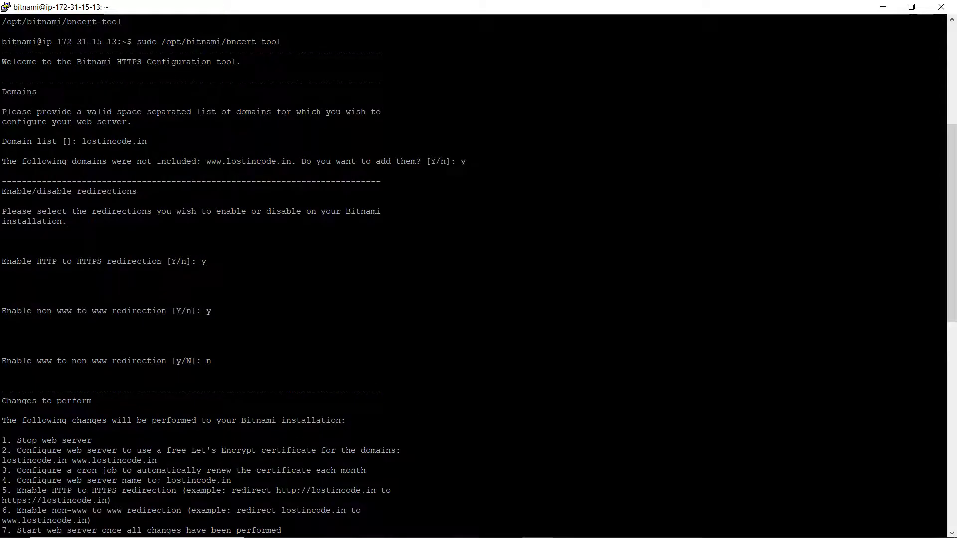
pyautogui.scroll(-10, 478, 269)
pyautogui.scroll(10, 478, 269)
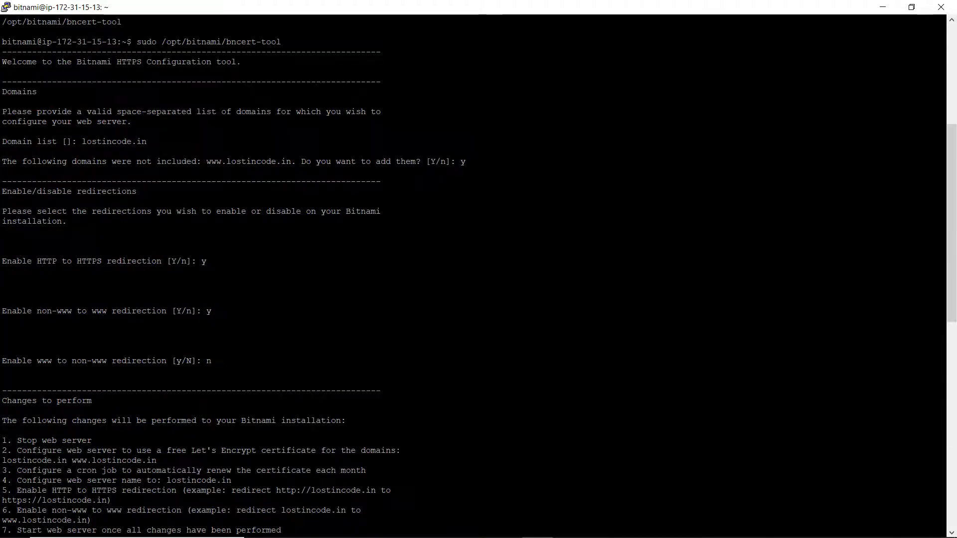
pyautogui.scroll(-18, 479, 269)
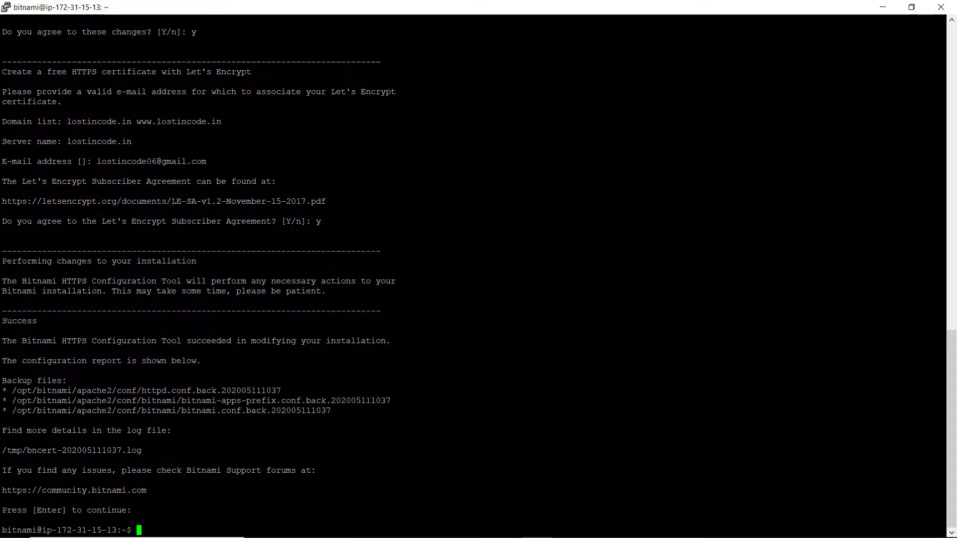
pyautogui.click(883, 7)
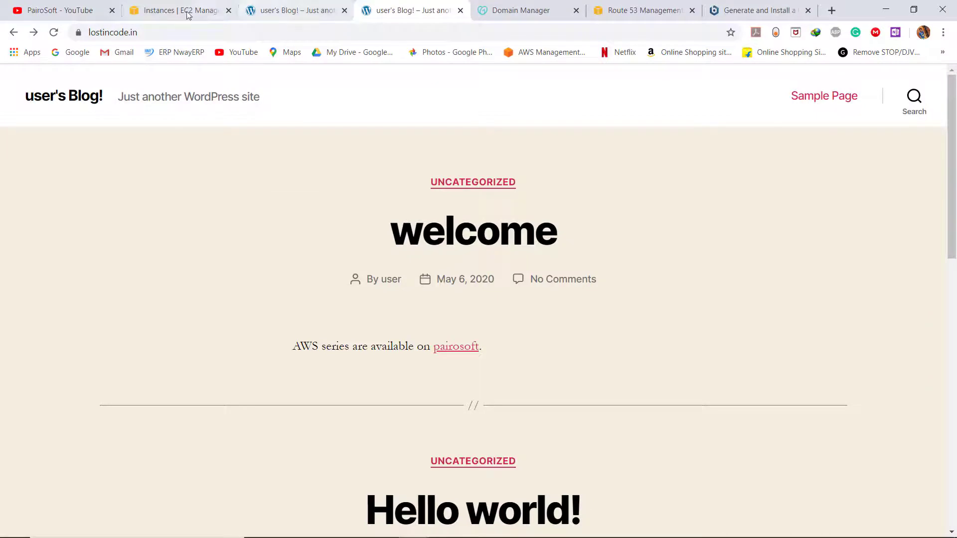